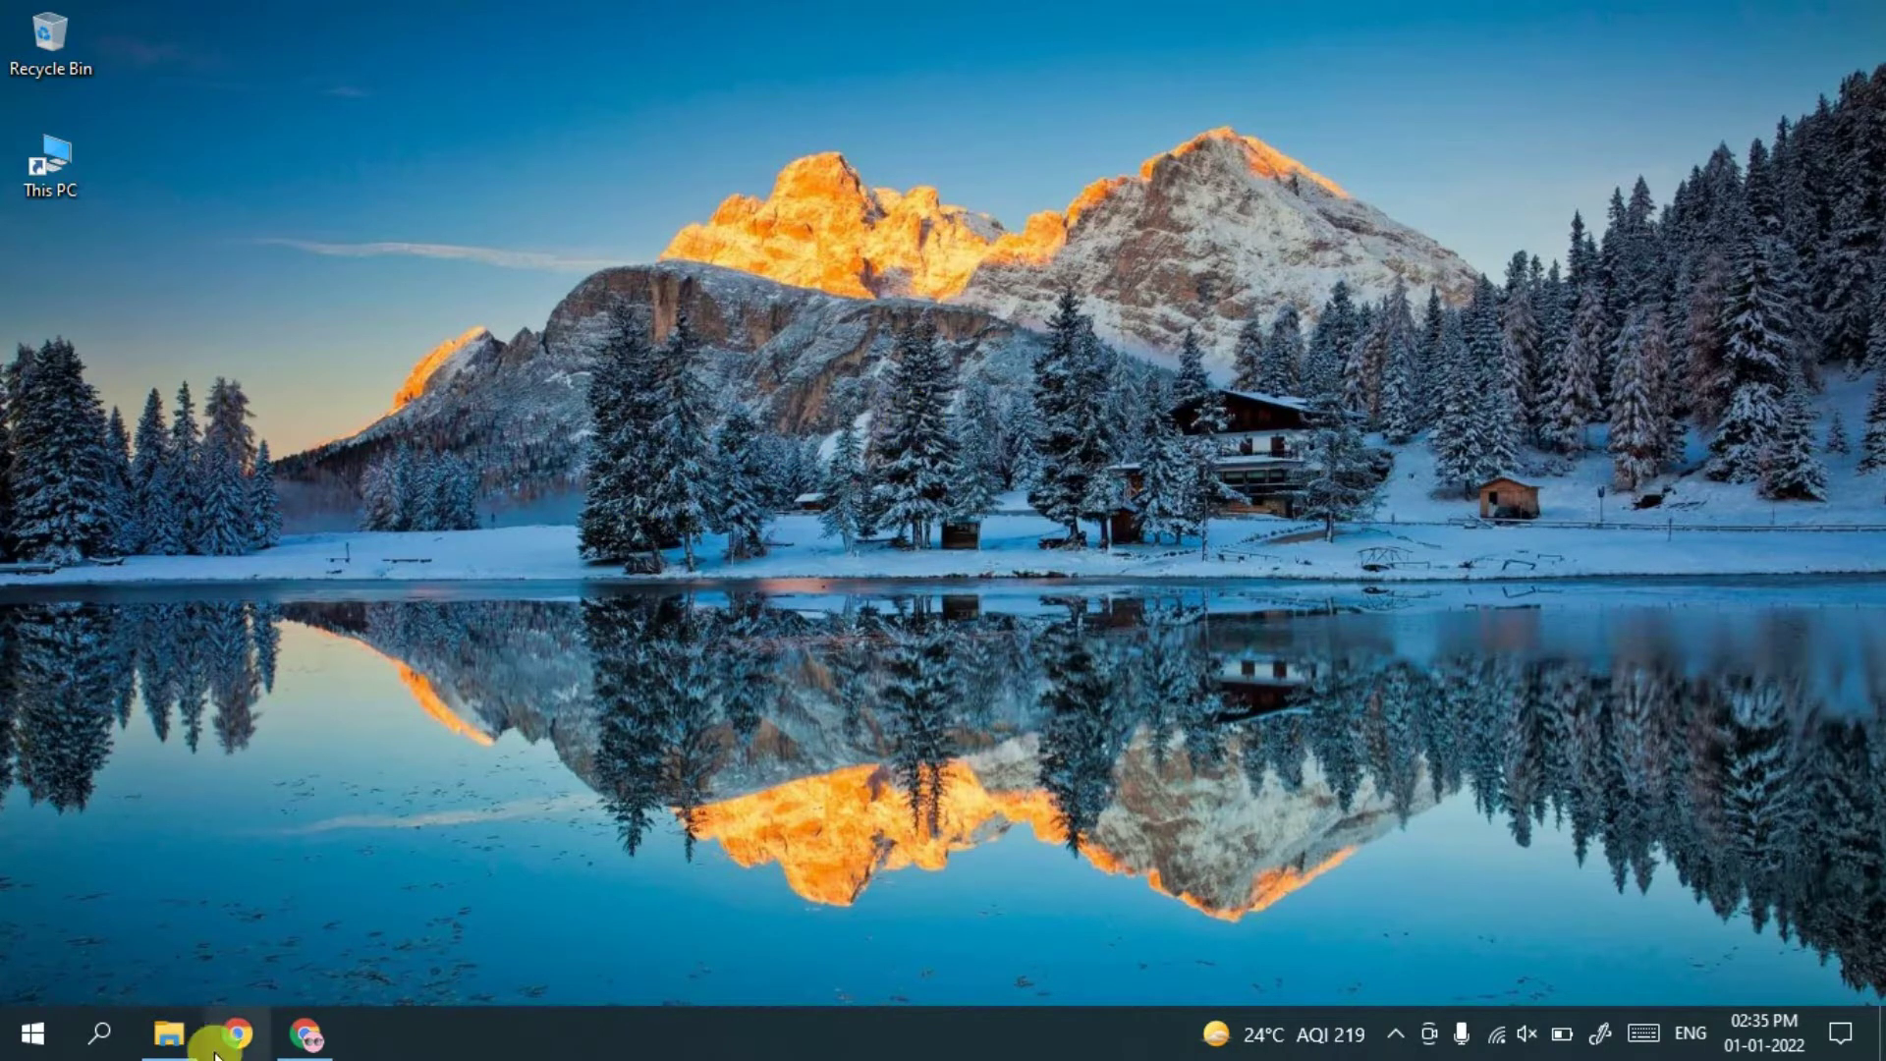
Search Google in Chrome for 'jdk download' and open Oracle's Java Downloads page
click(278, 1051)
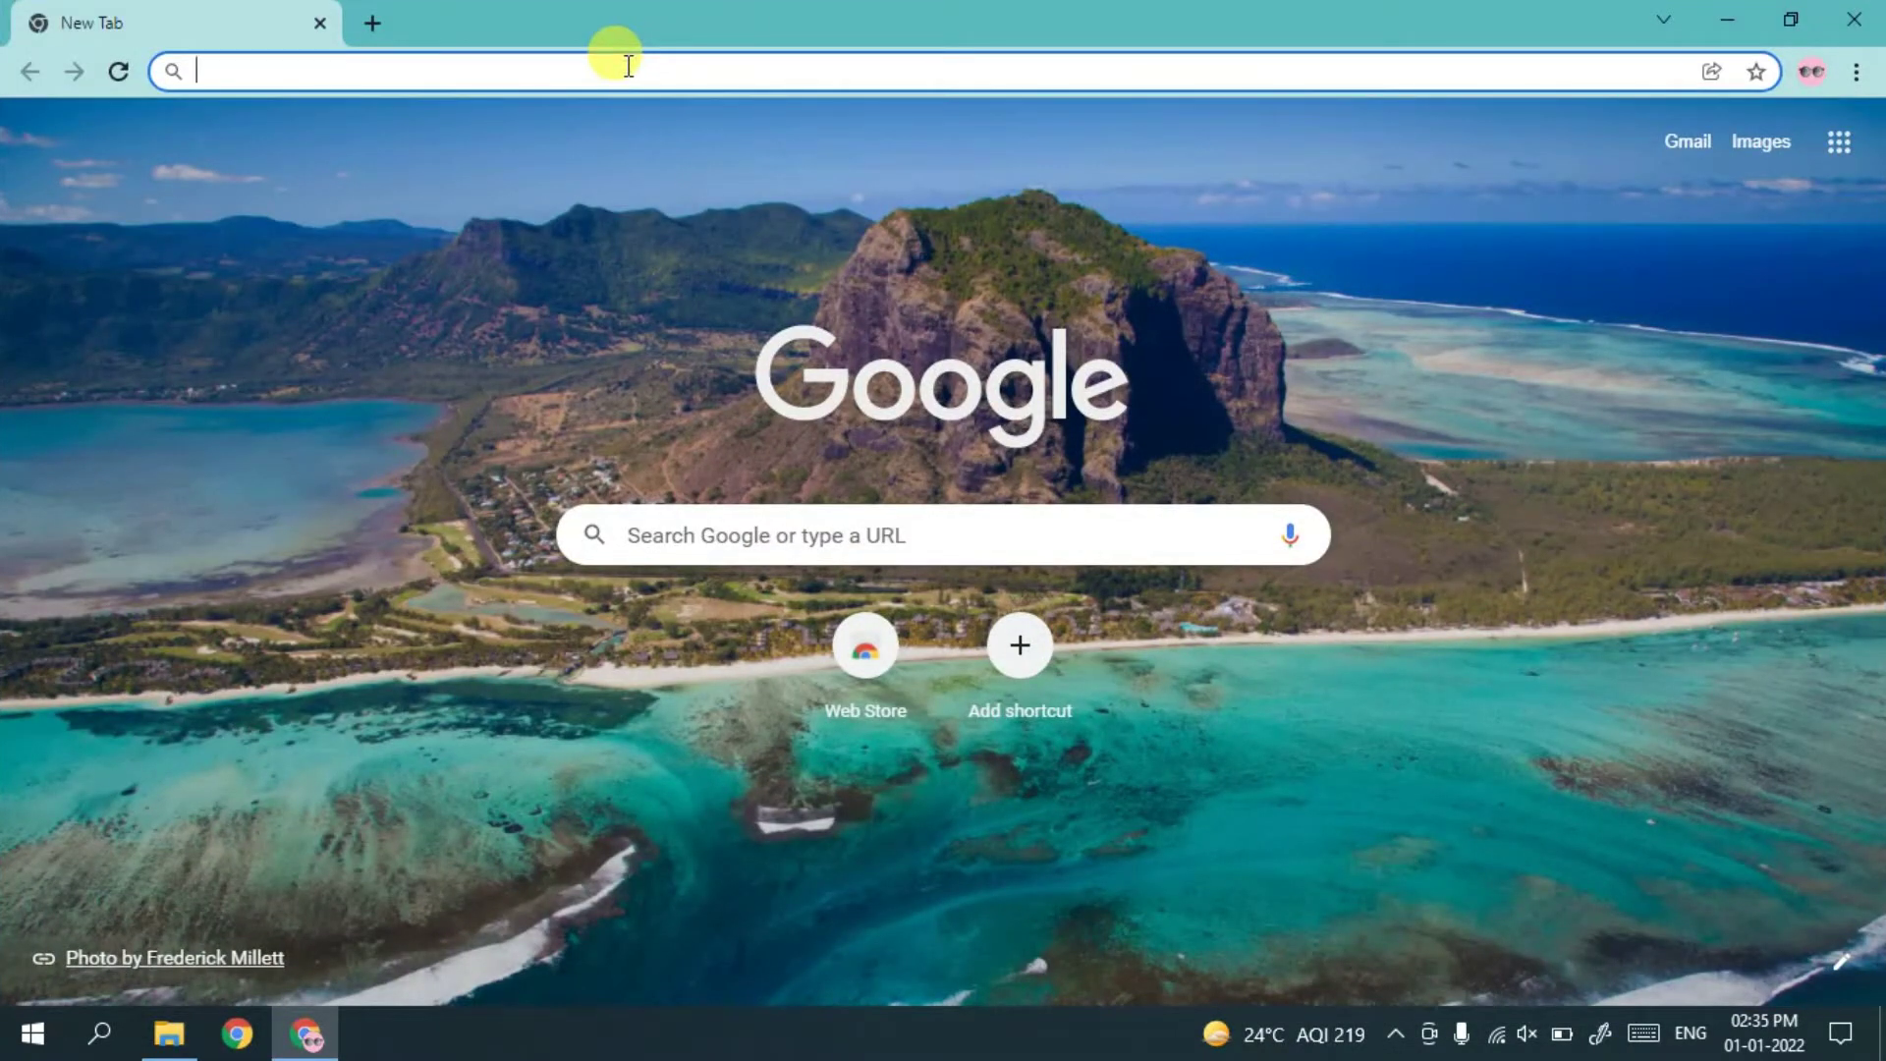
text(jdk)
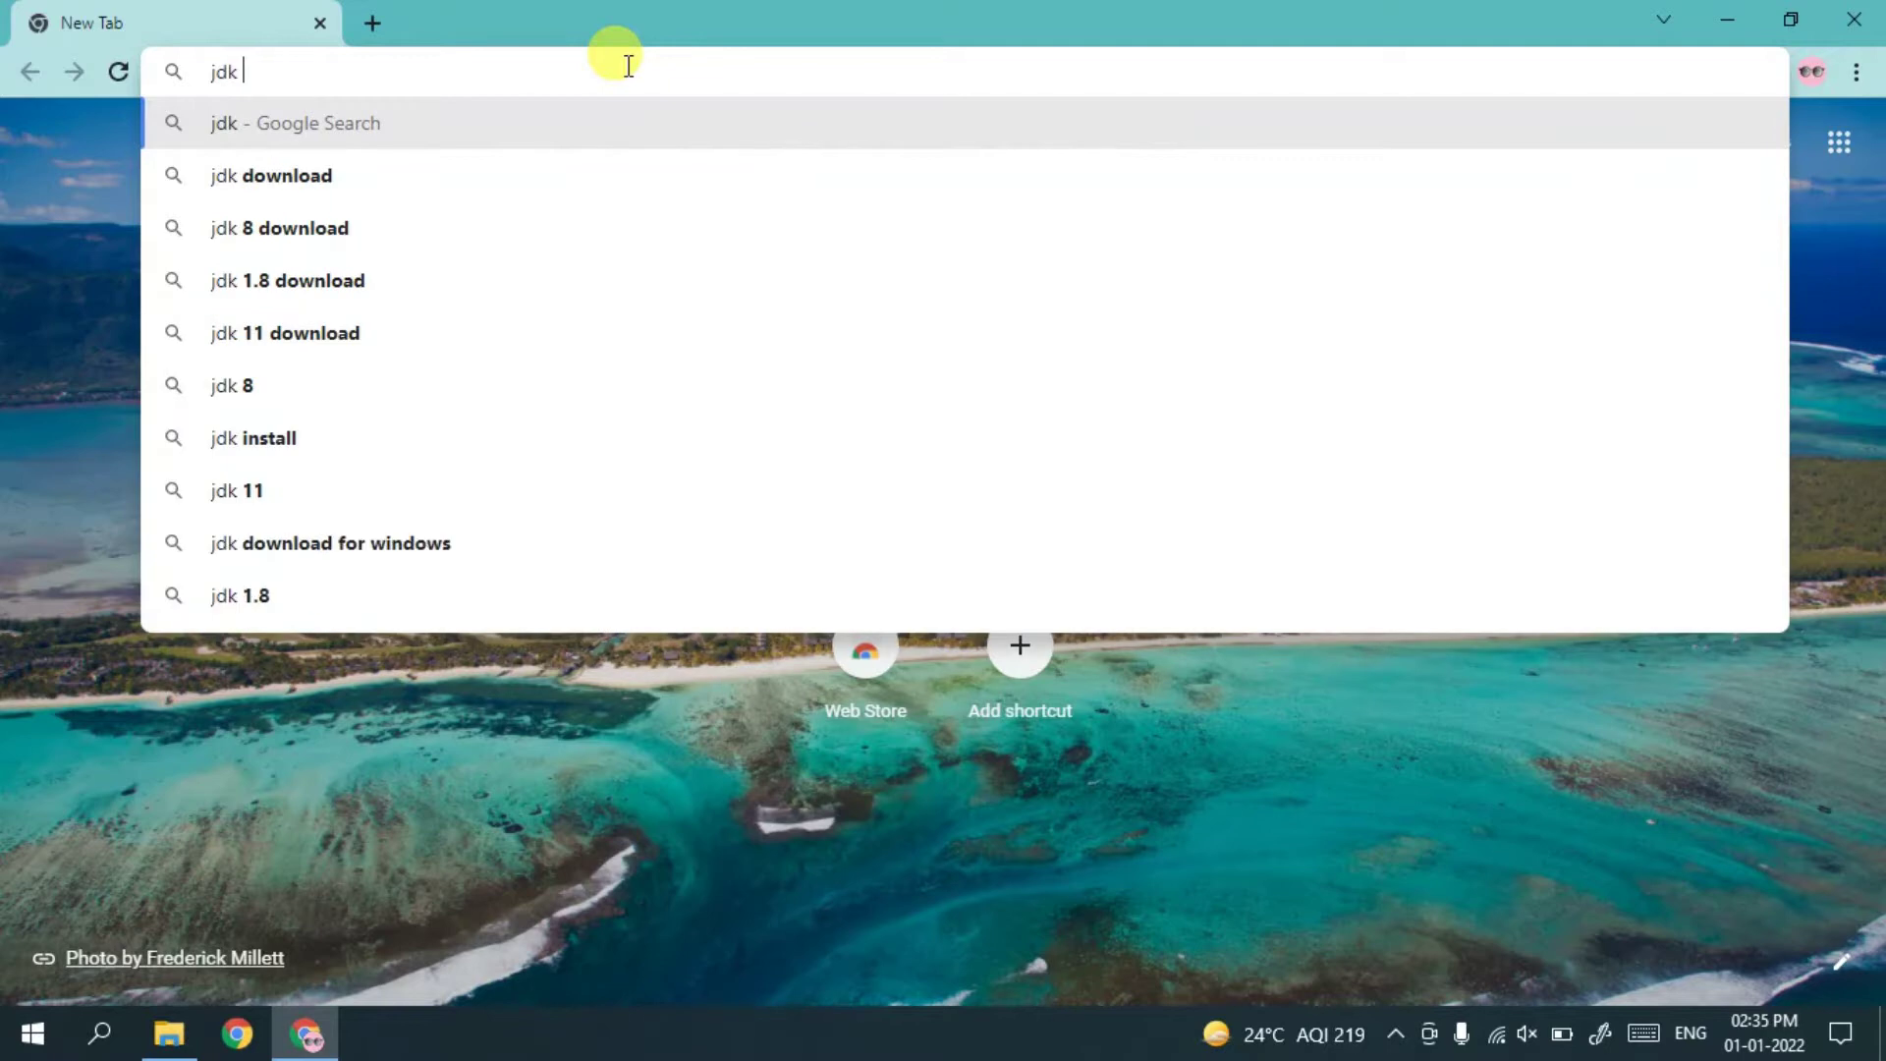
key(Down)
key(Return)
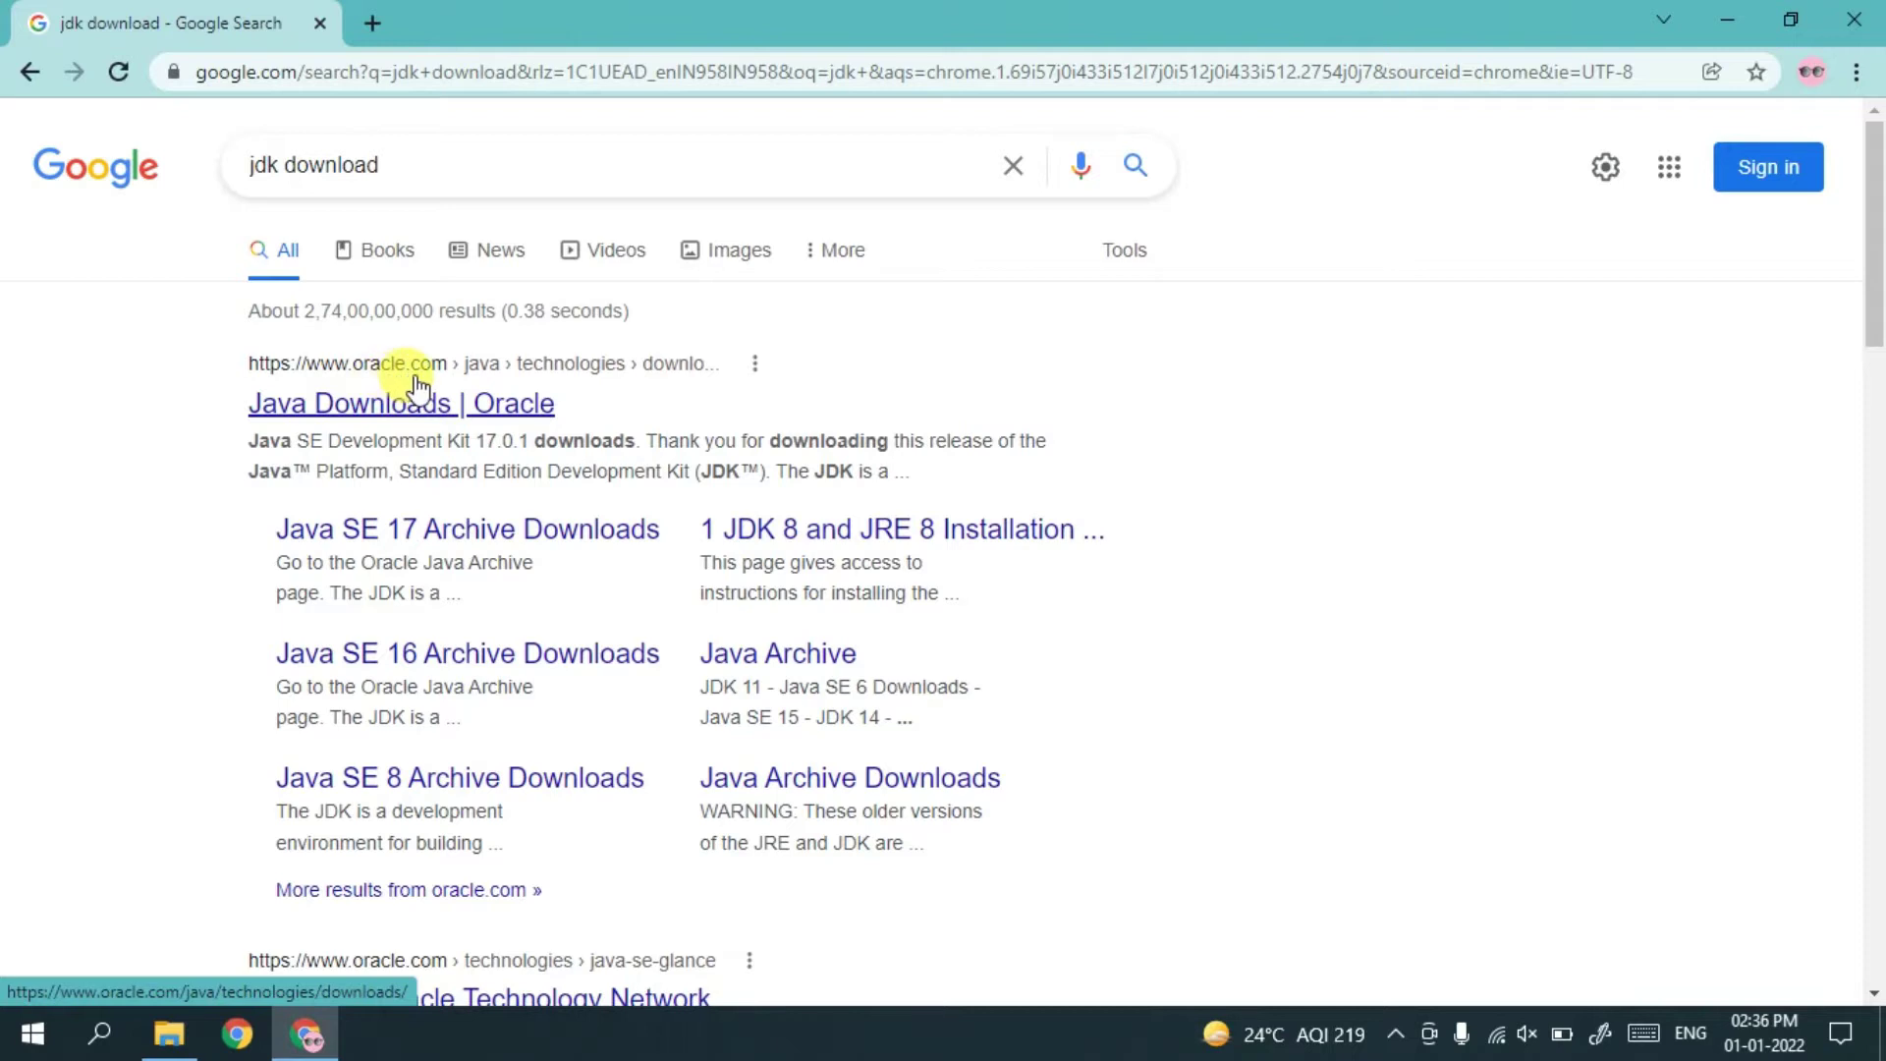
click(308, 409)
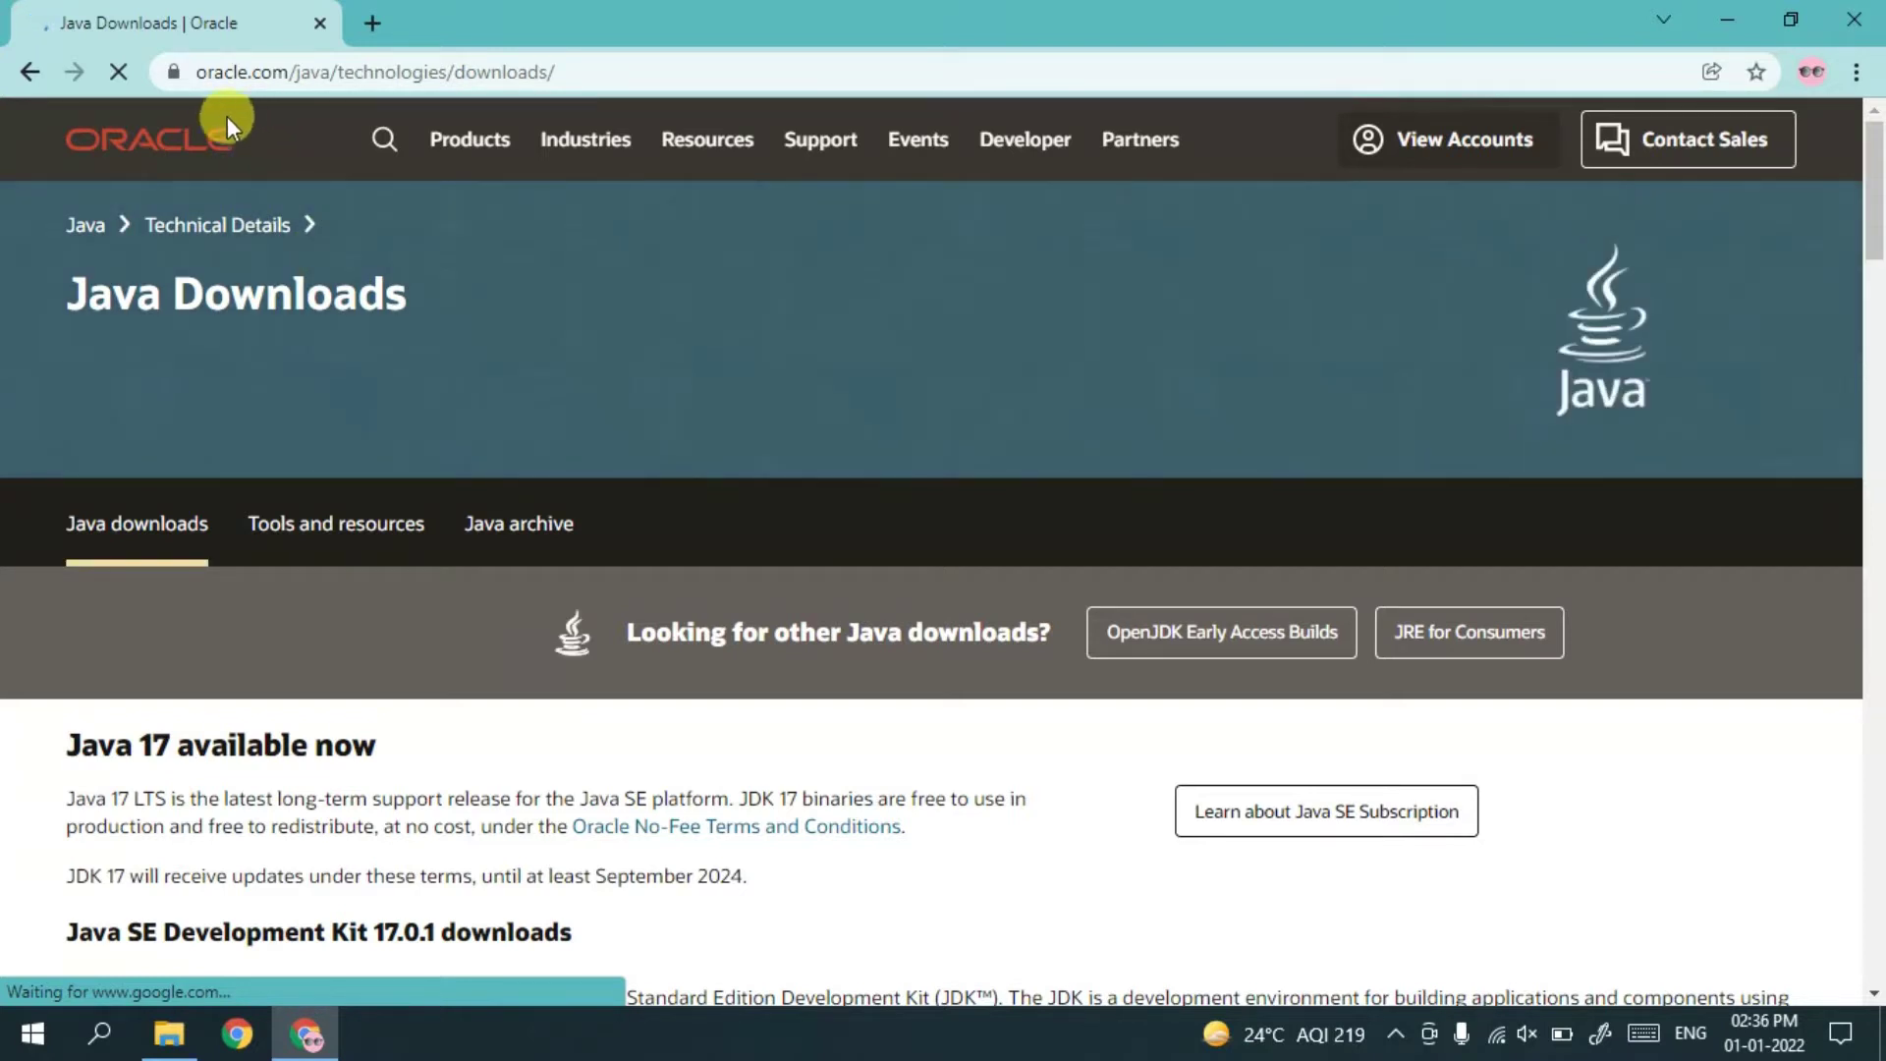
Scroll Oracle's page to the JDK 17.0.1 downloads table and show its Windows files
click(603, 55)
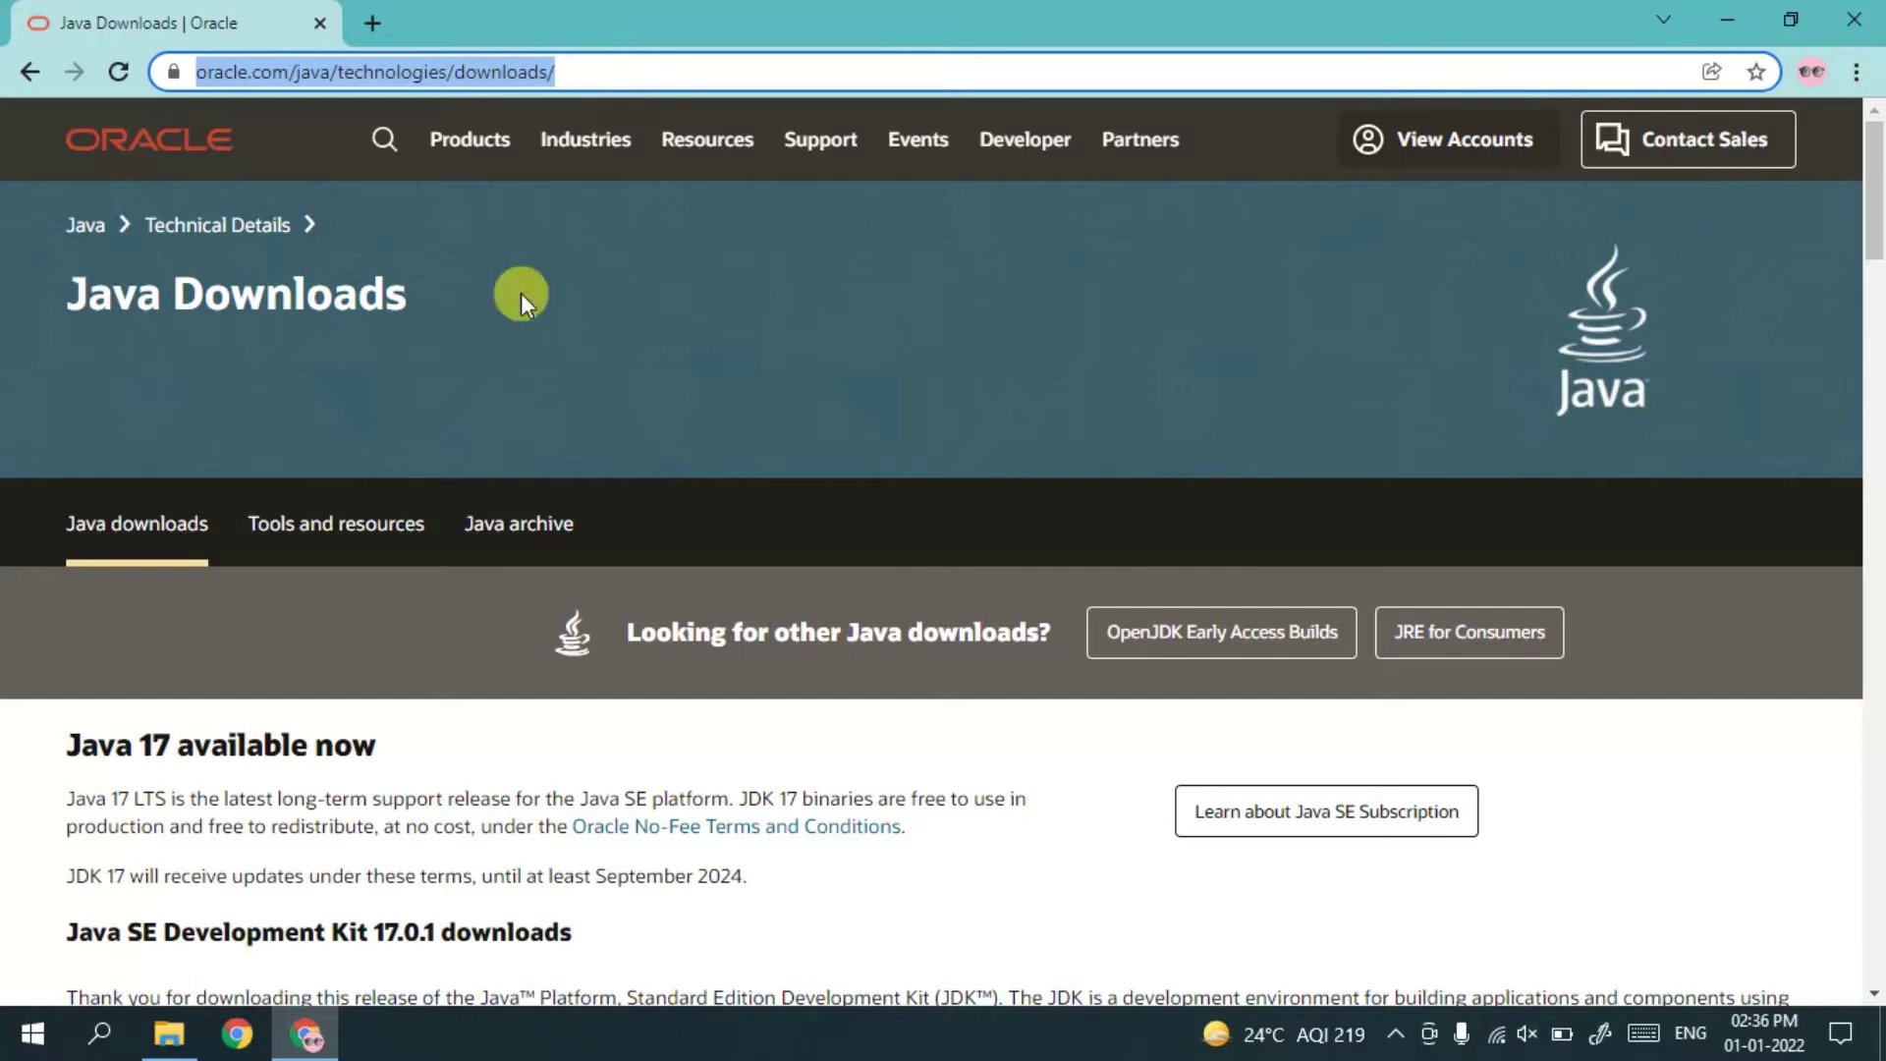
click(520, 292)
scroll(1099, 414, down, 6)
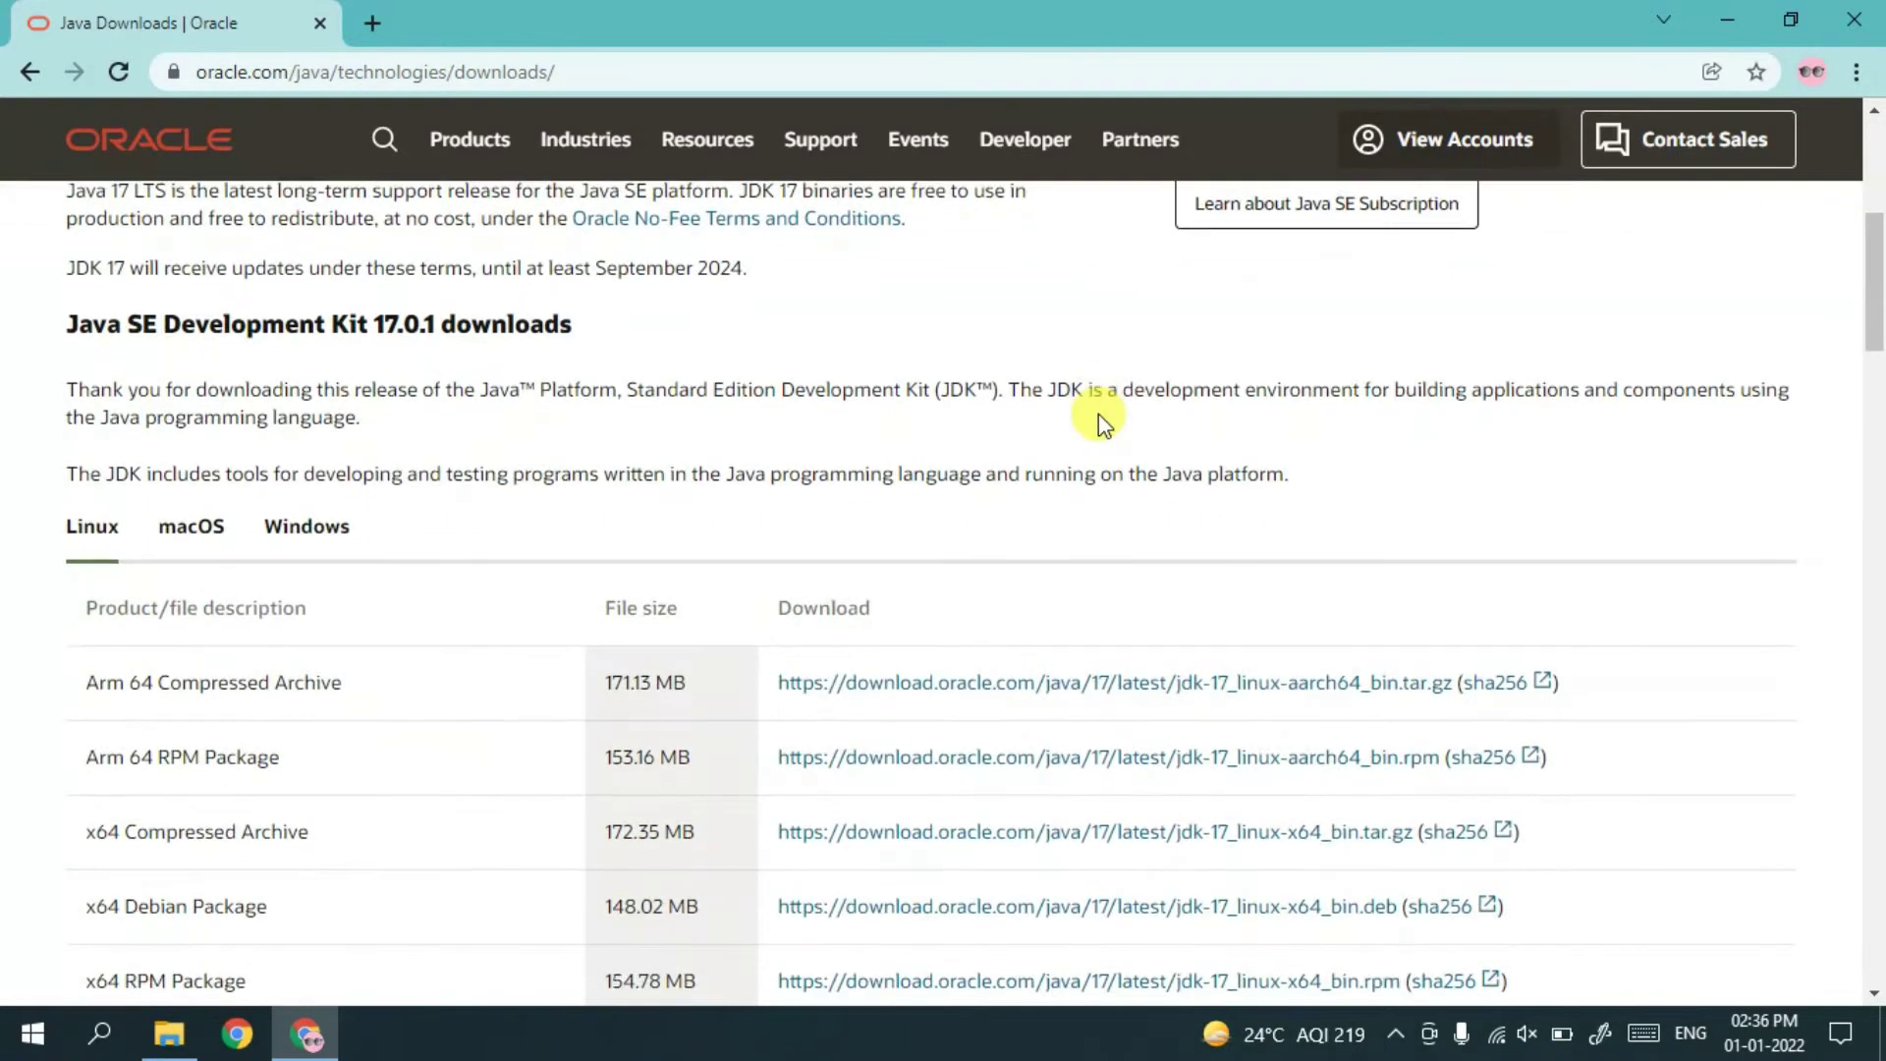
scroll(1099, 414, down, 2)
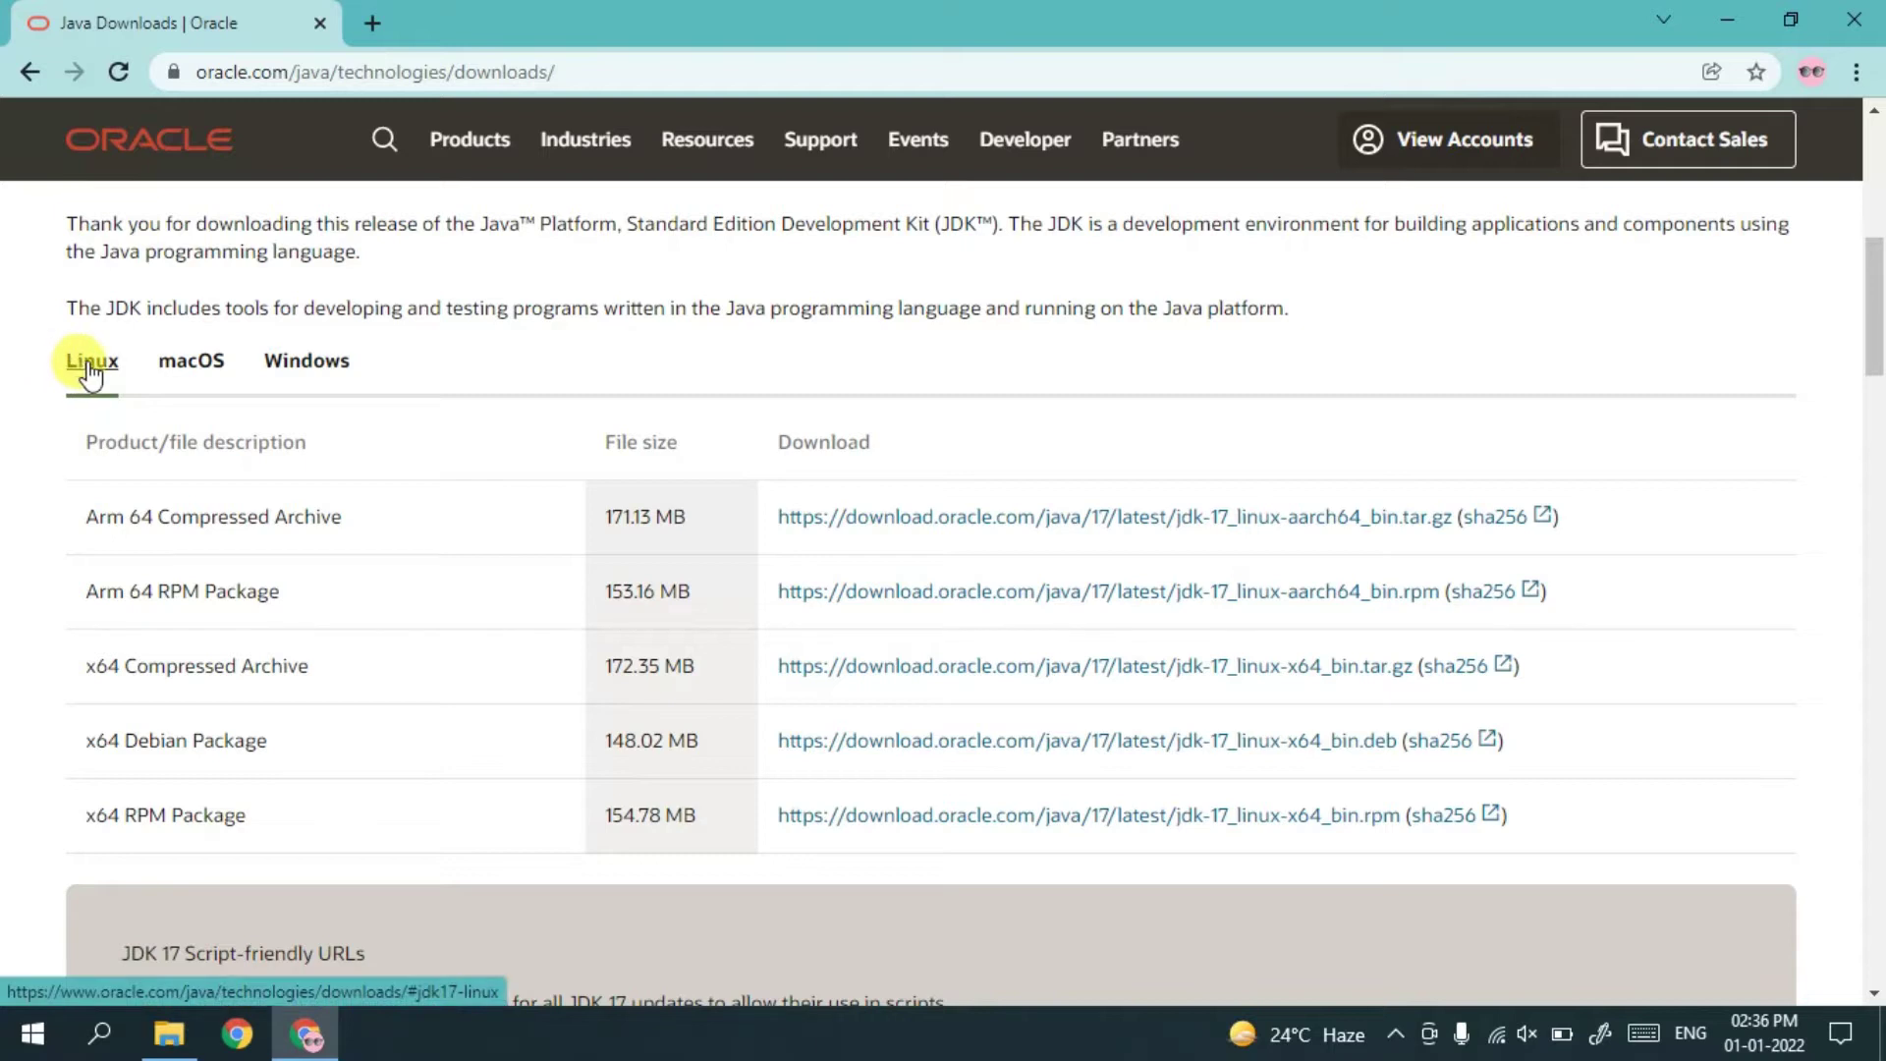
click(346, 363)
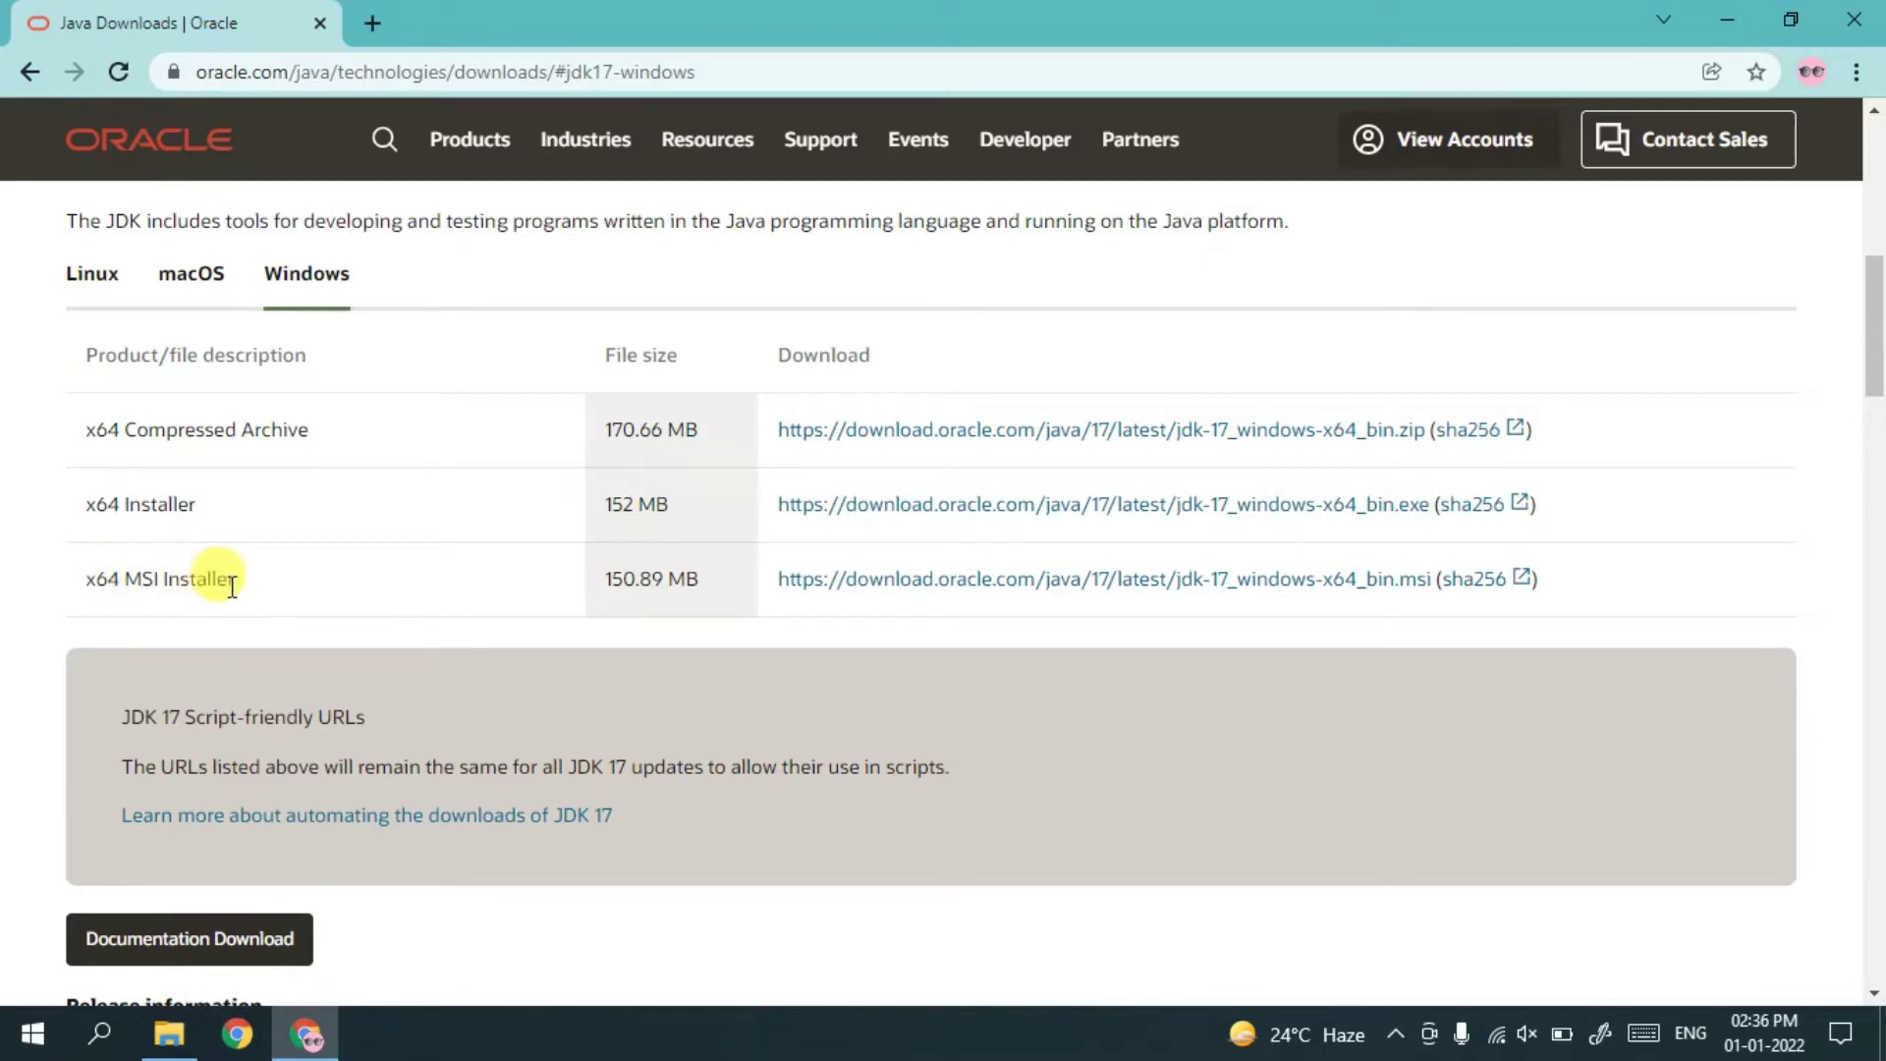
Point out the MSI installer and its 150.89 MB size, then download jdk-17_windows-x64_bin.msi
double_click(144, 581)
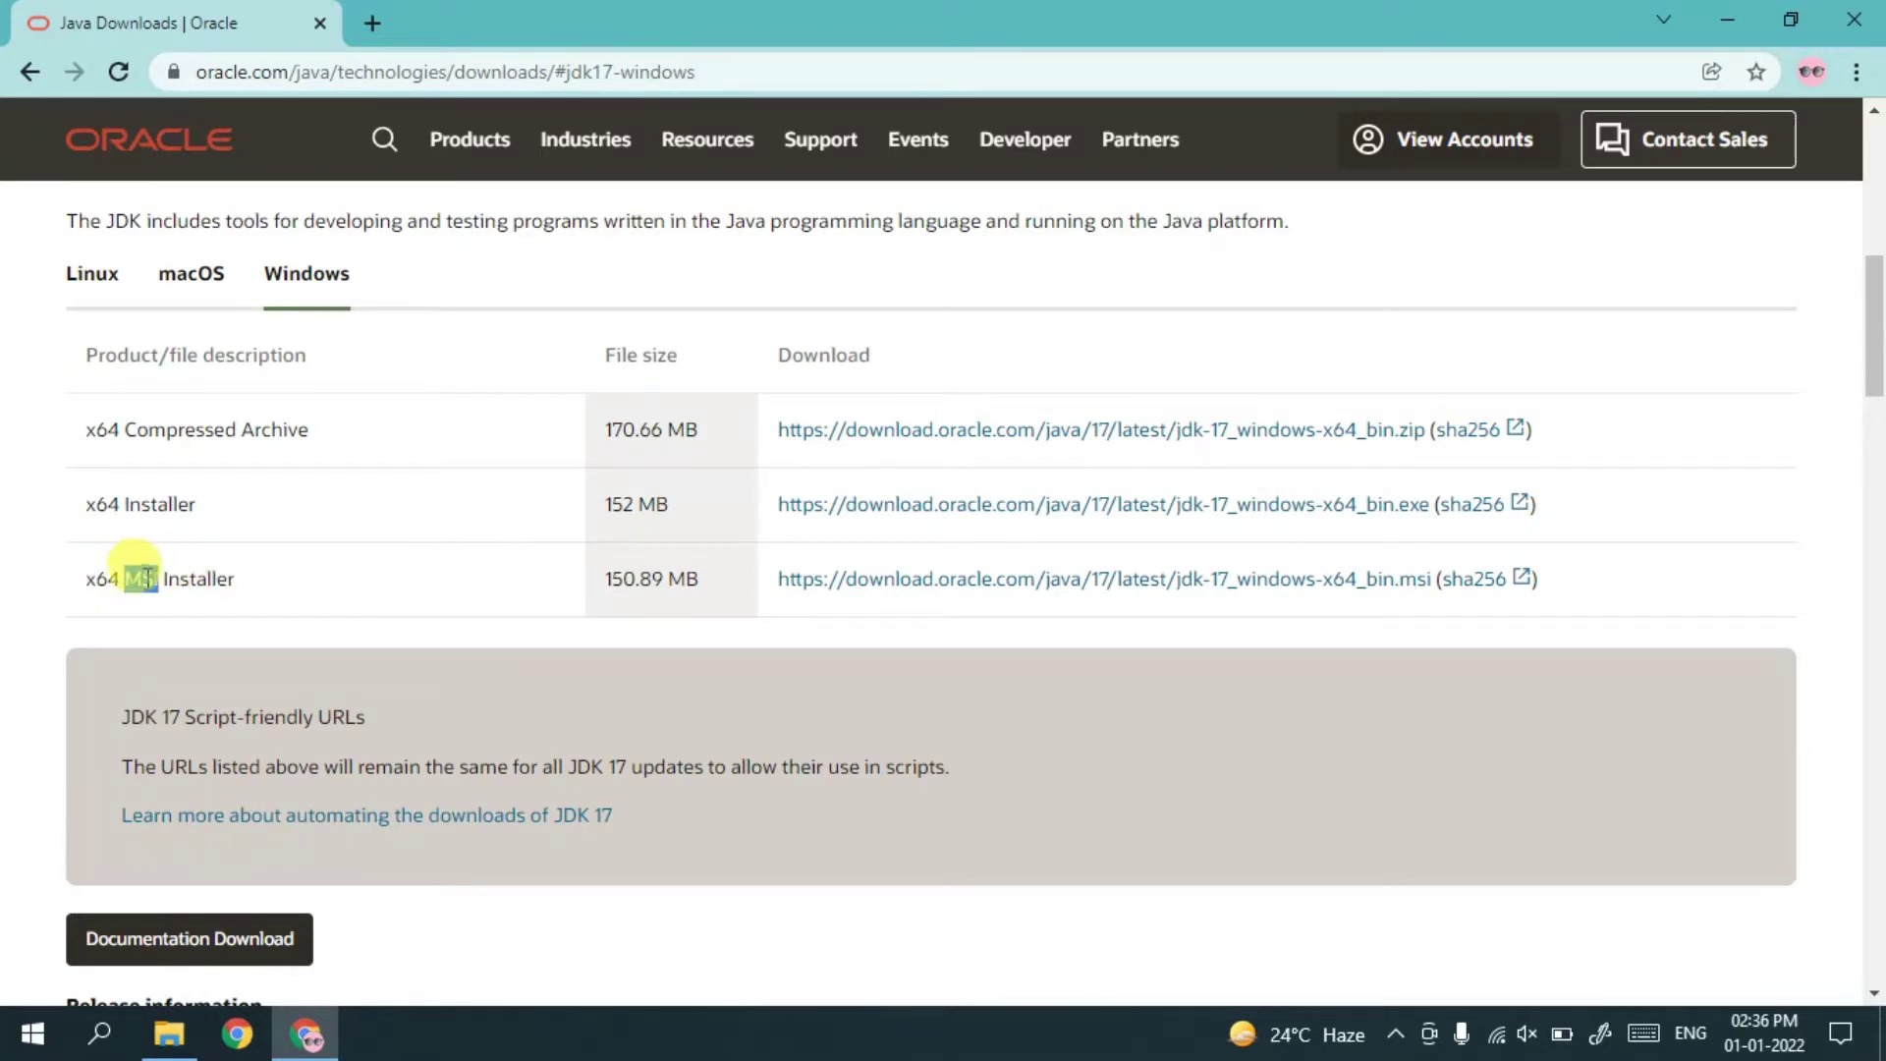
click(265, 572)
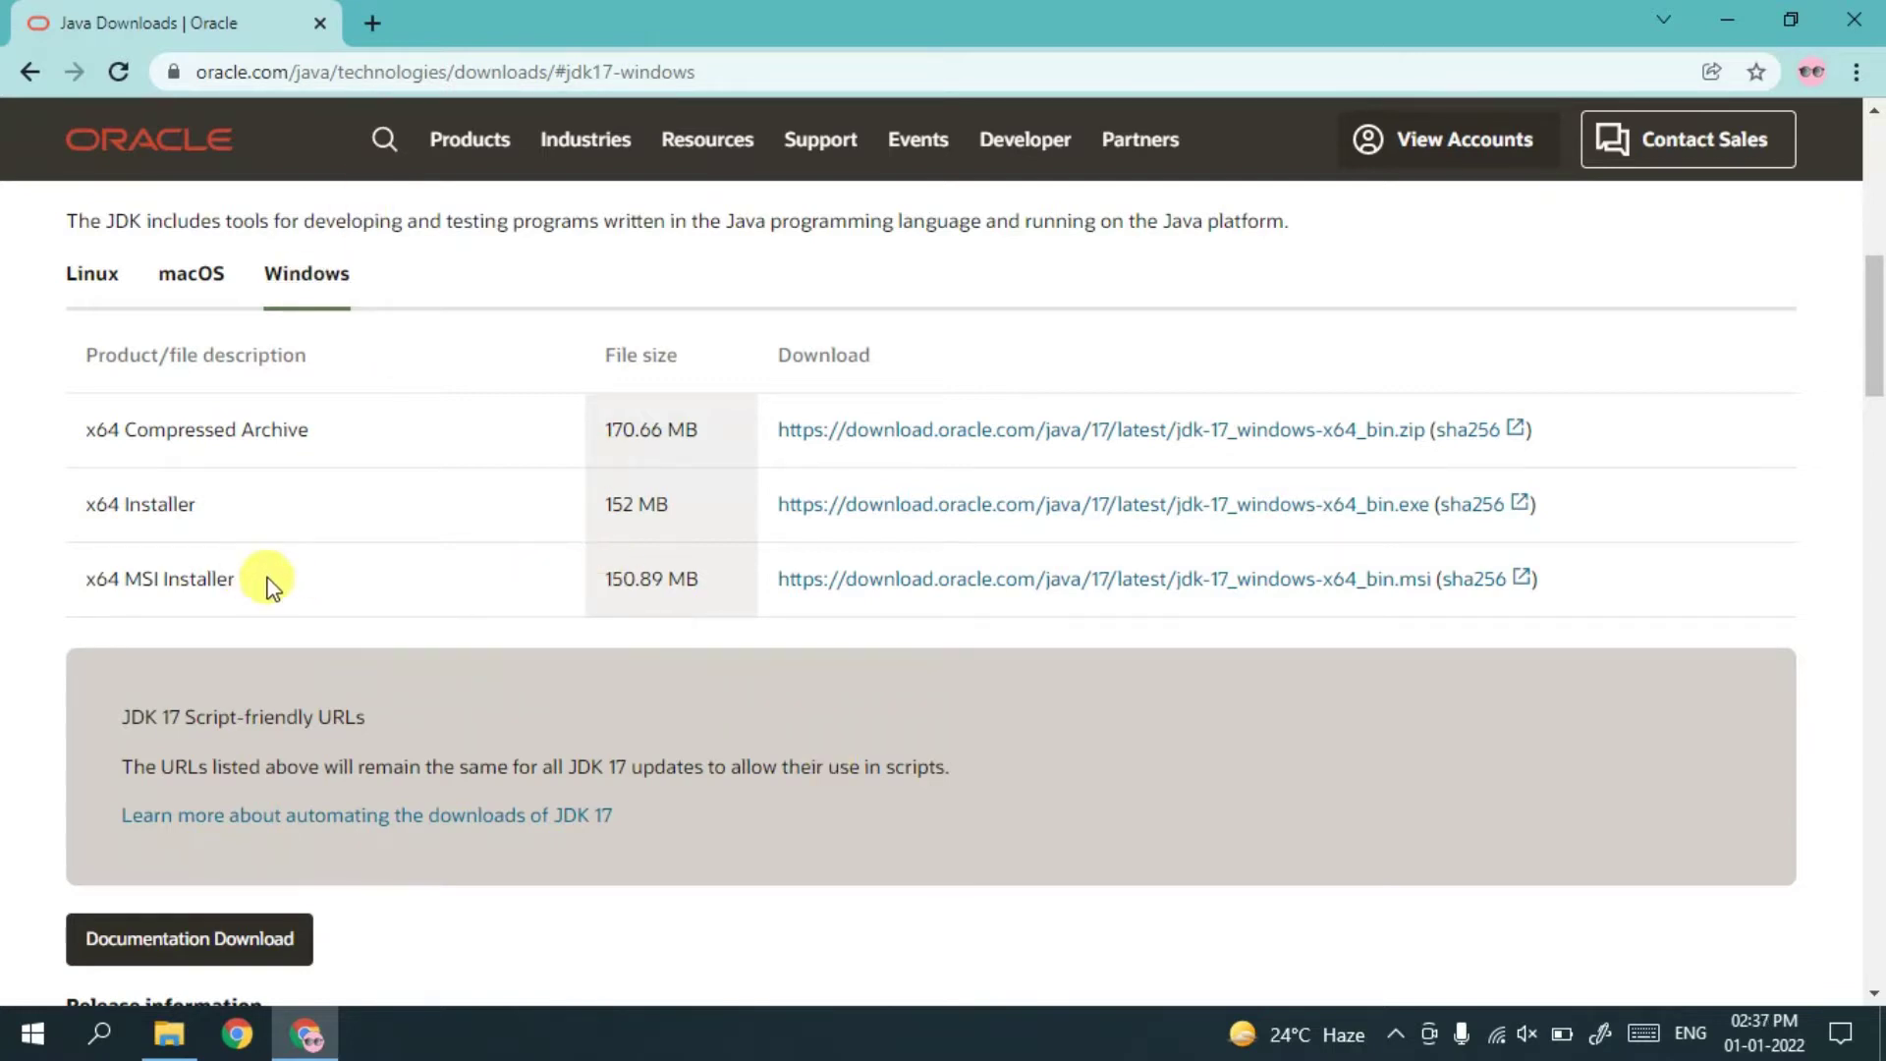
drag(609, 577, 695, 581)
click(697, 583)
click(882, 586)
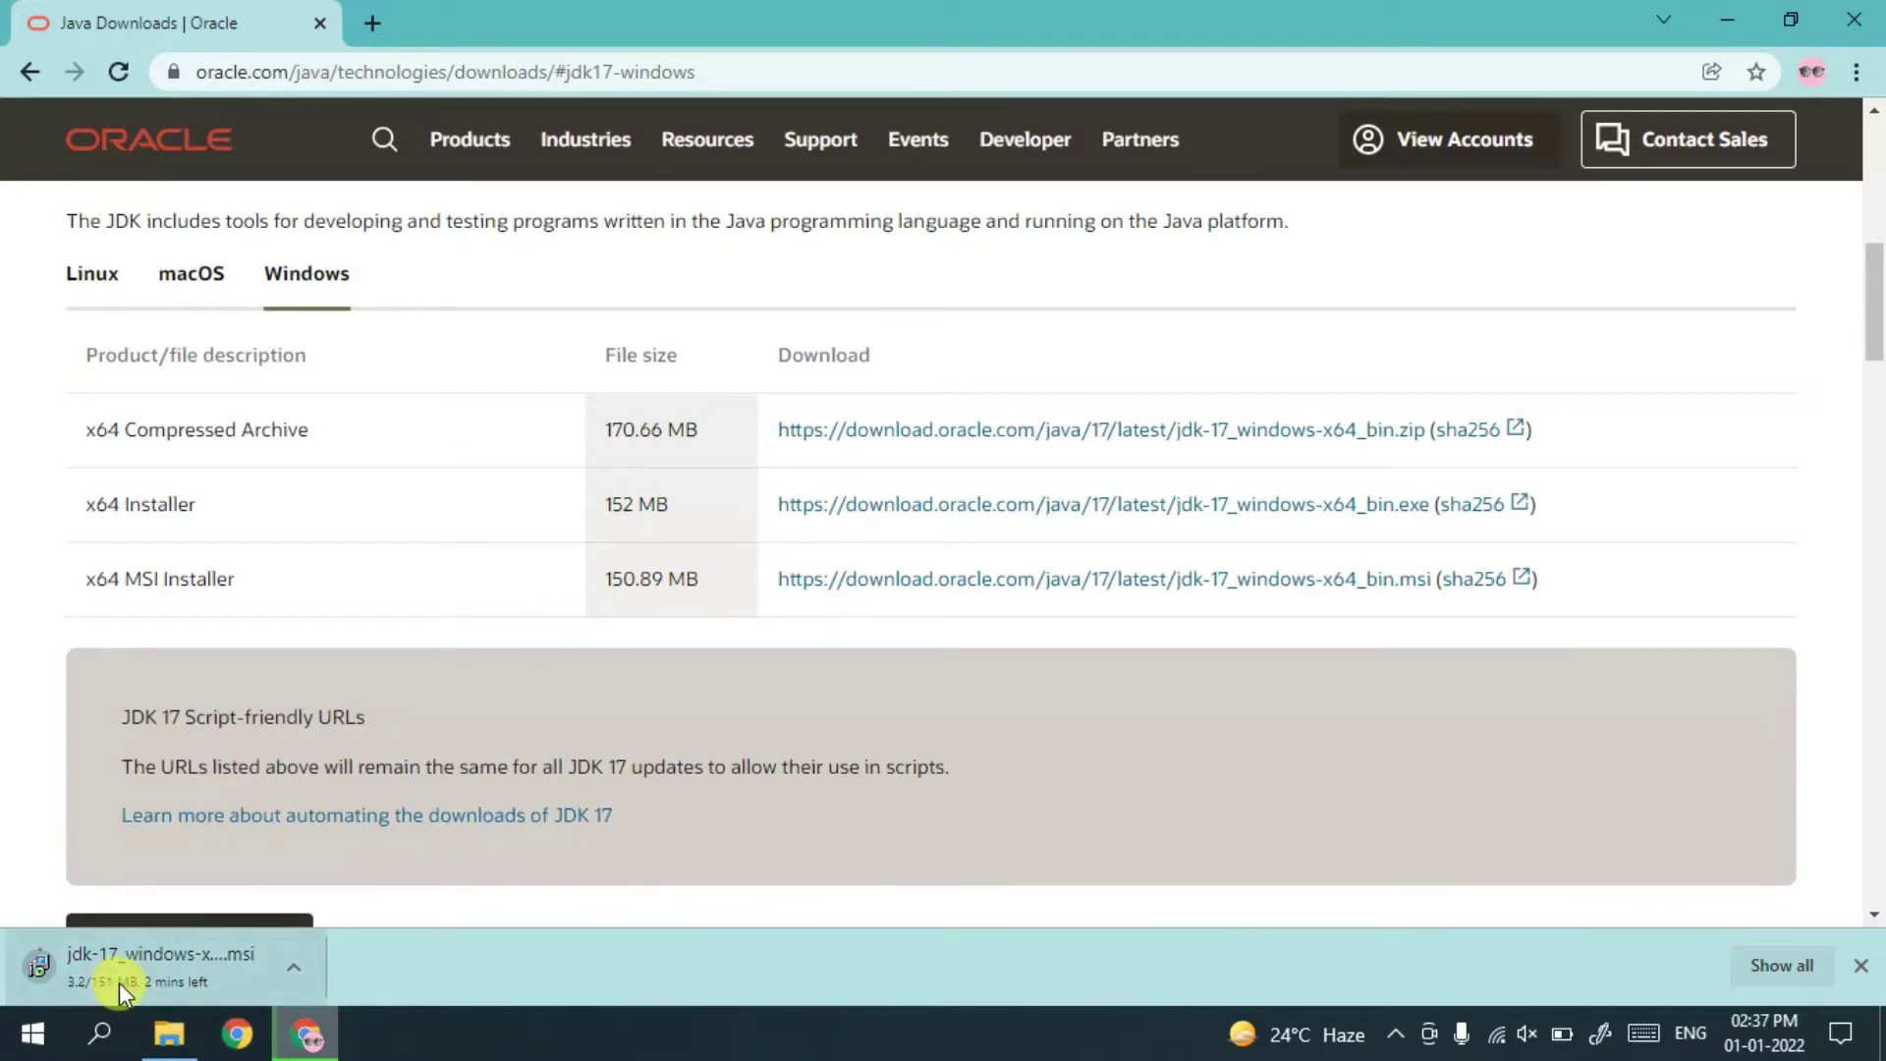
Cancel the JDK 17 MSI download, clear it from Chrome's downloads list, and minimize Chrome
click(1783, 964)
click(666, 471)
click(744, 472)
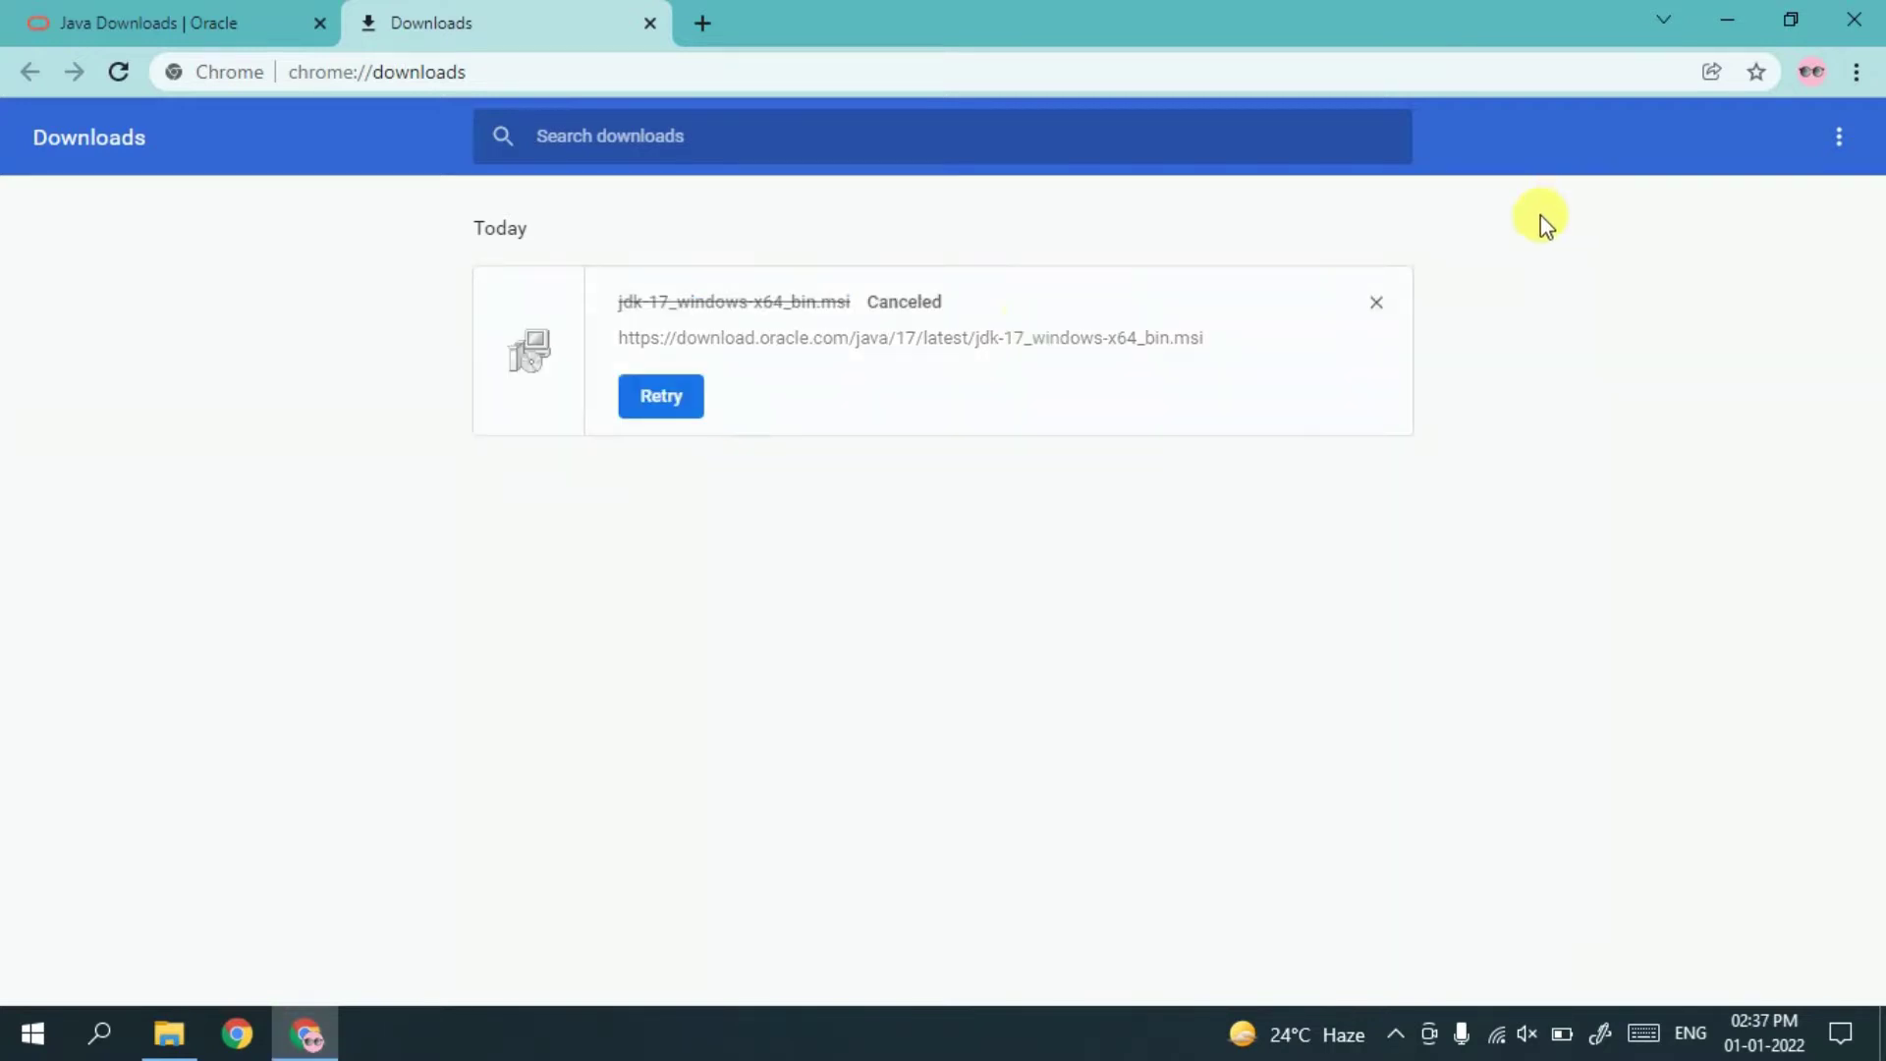
click(1378, 303)
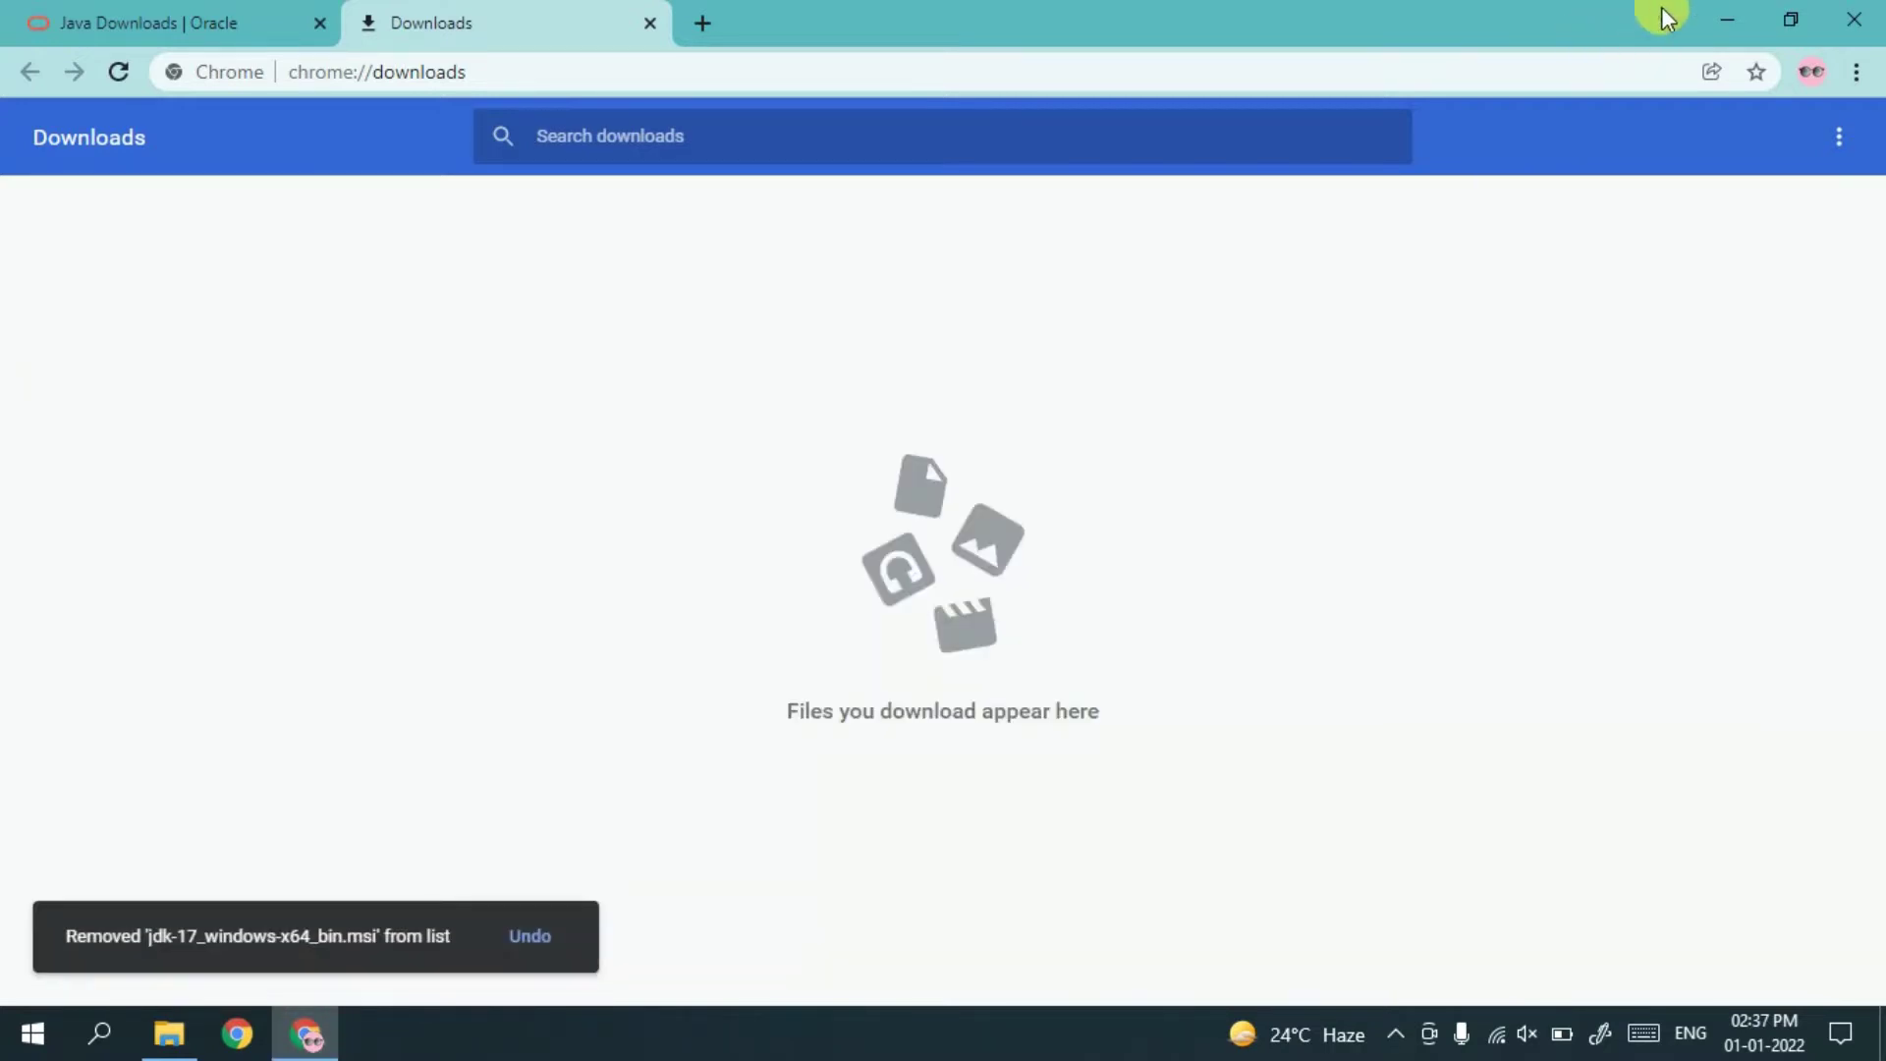
click(1714, 20)
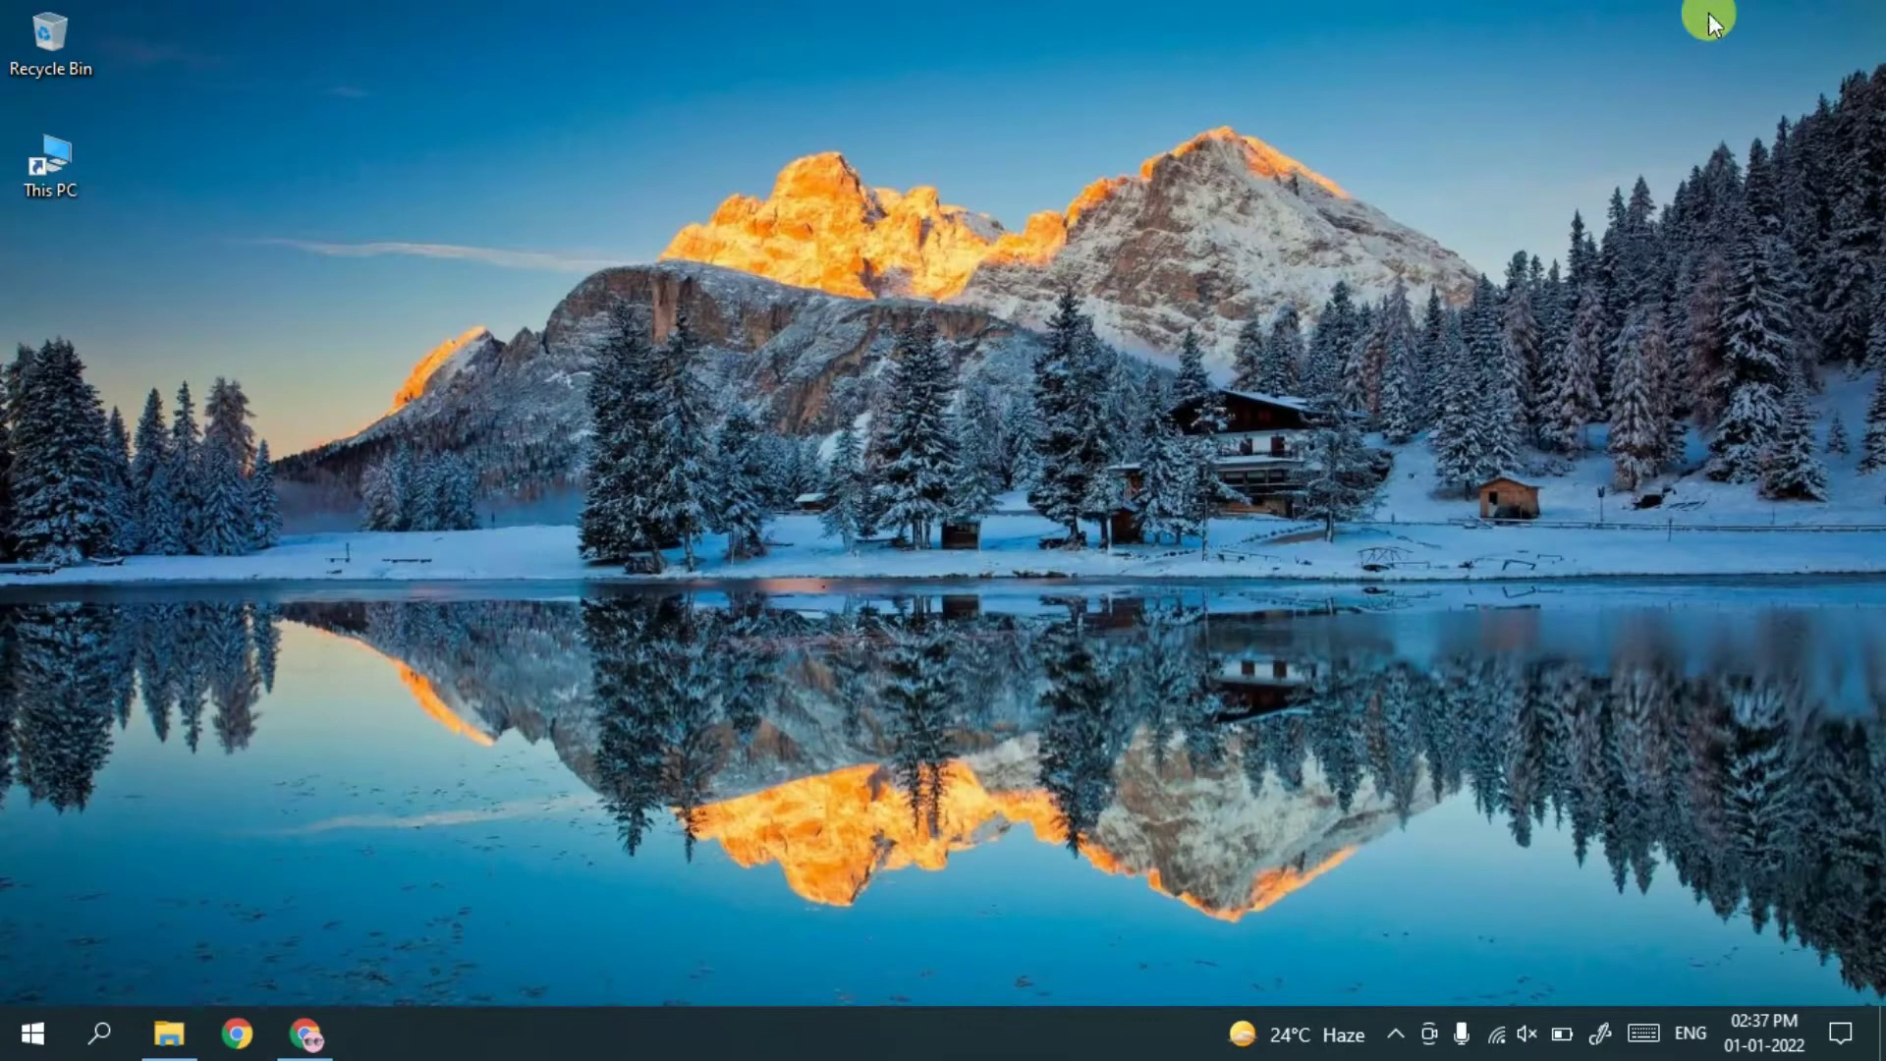
click(157, 1030)
Launch jdk-17_windows-x64_bin.msi from Downloads\Software to start the JDK 17.0.1 setup wizard
click(475, 496)
click(377, 385)
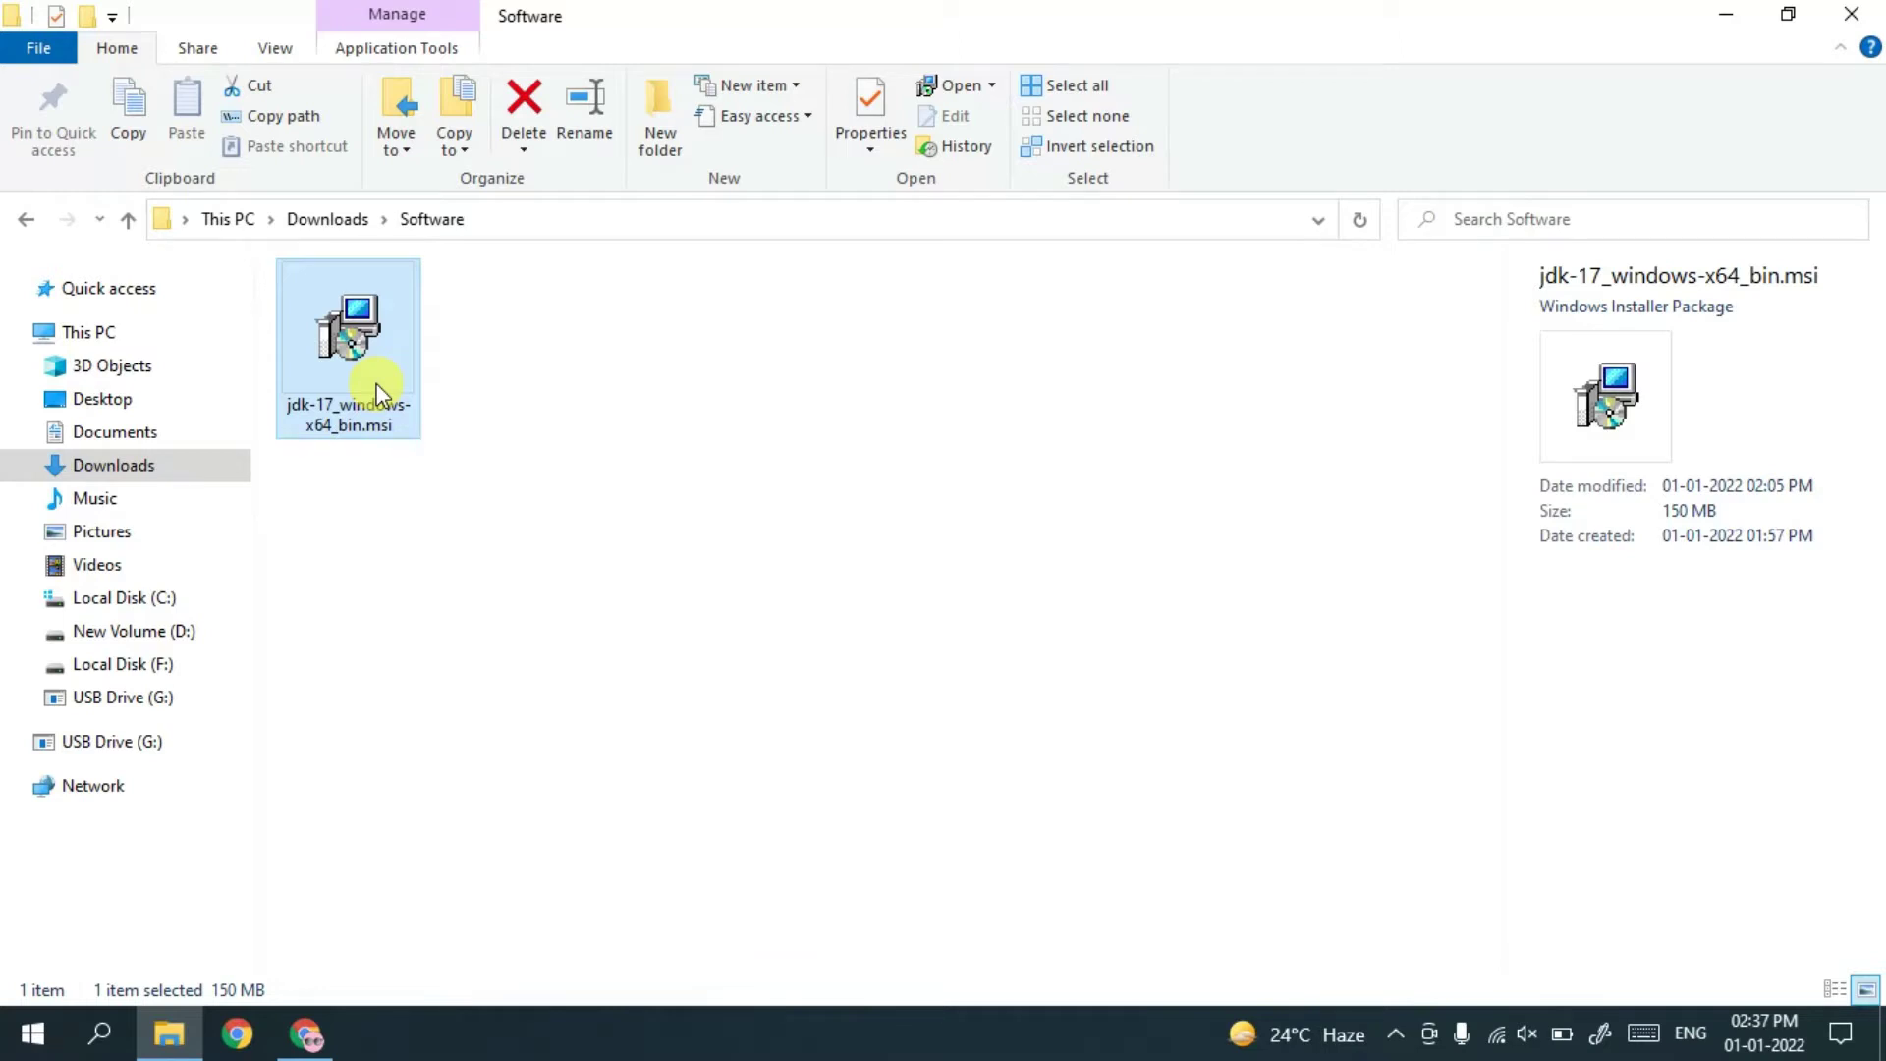
double_click(377, 389)
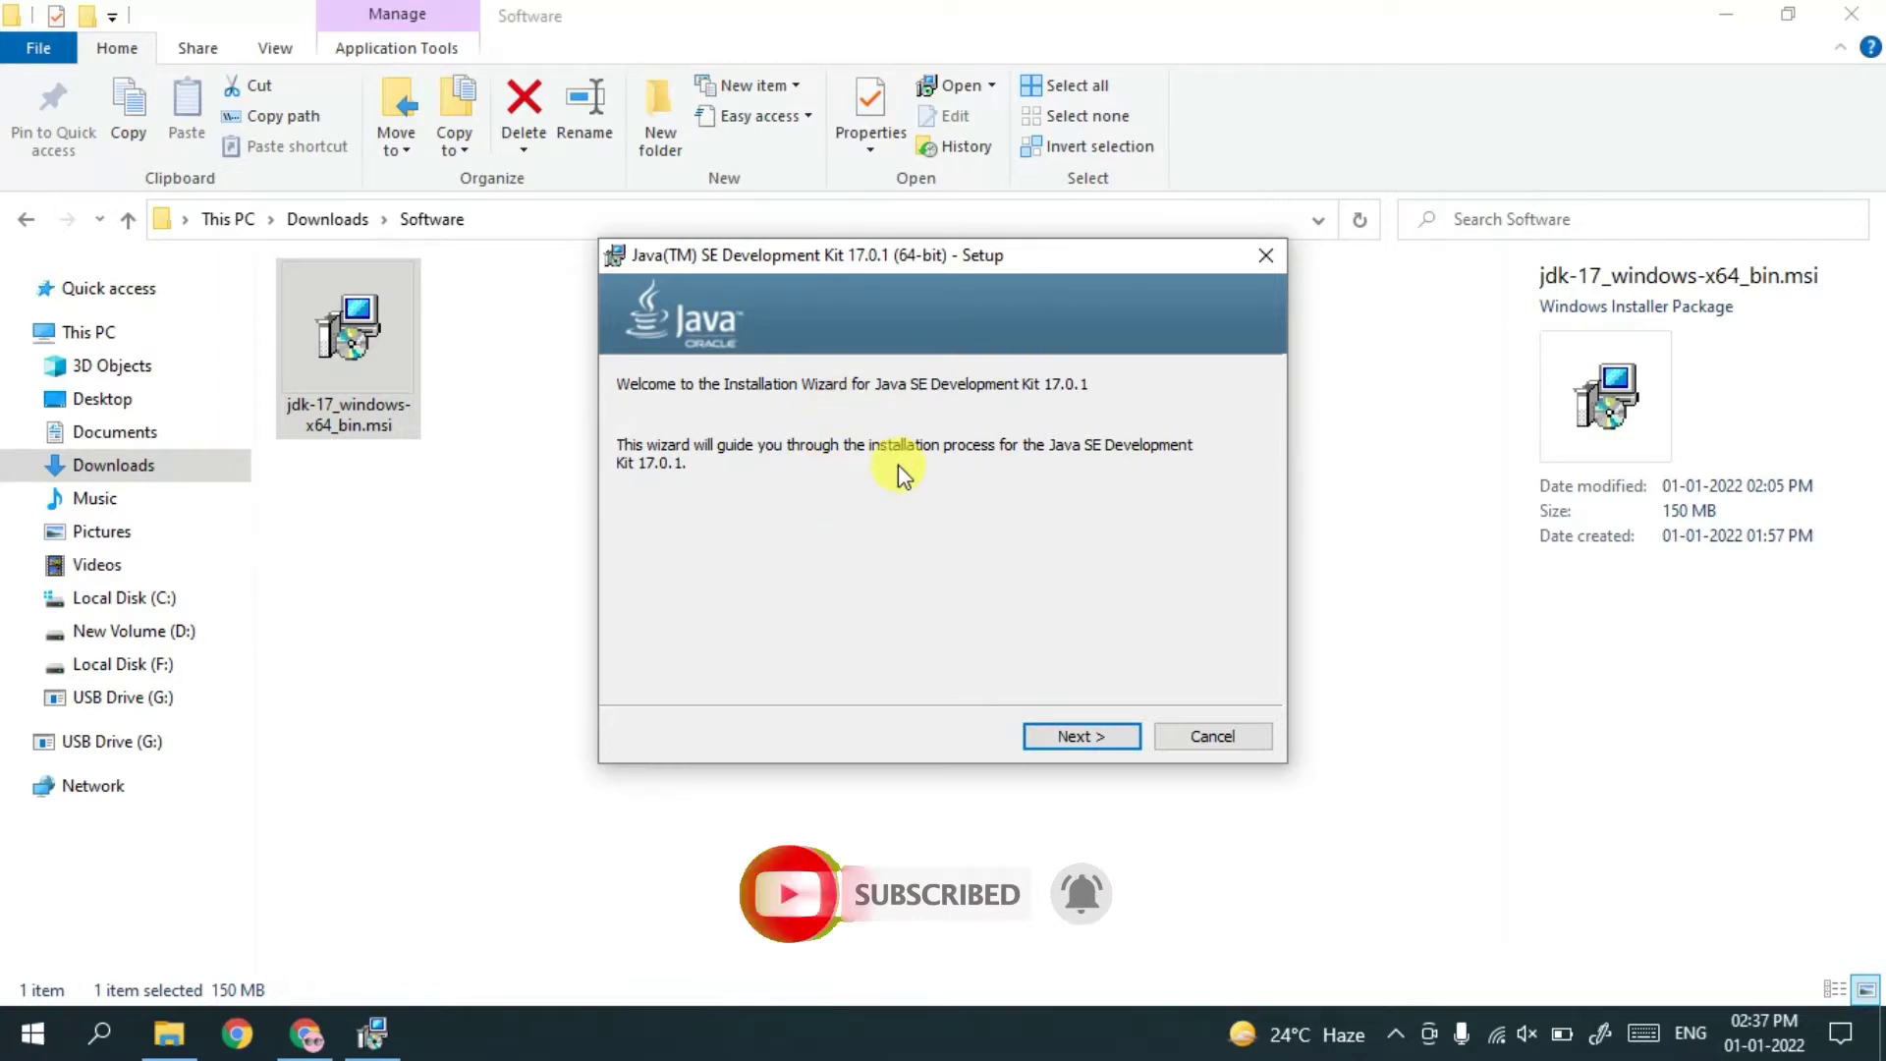
click(1726, 15)
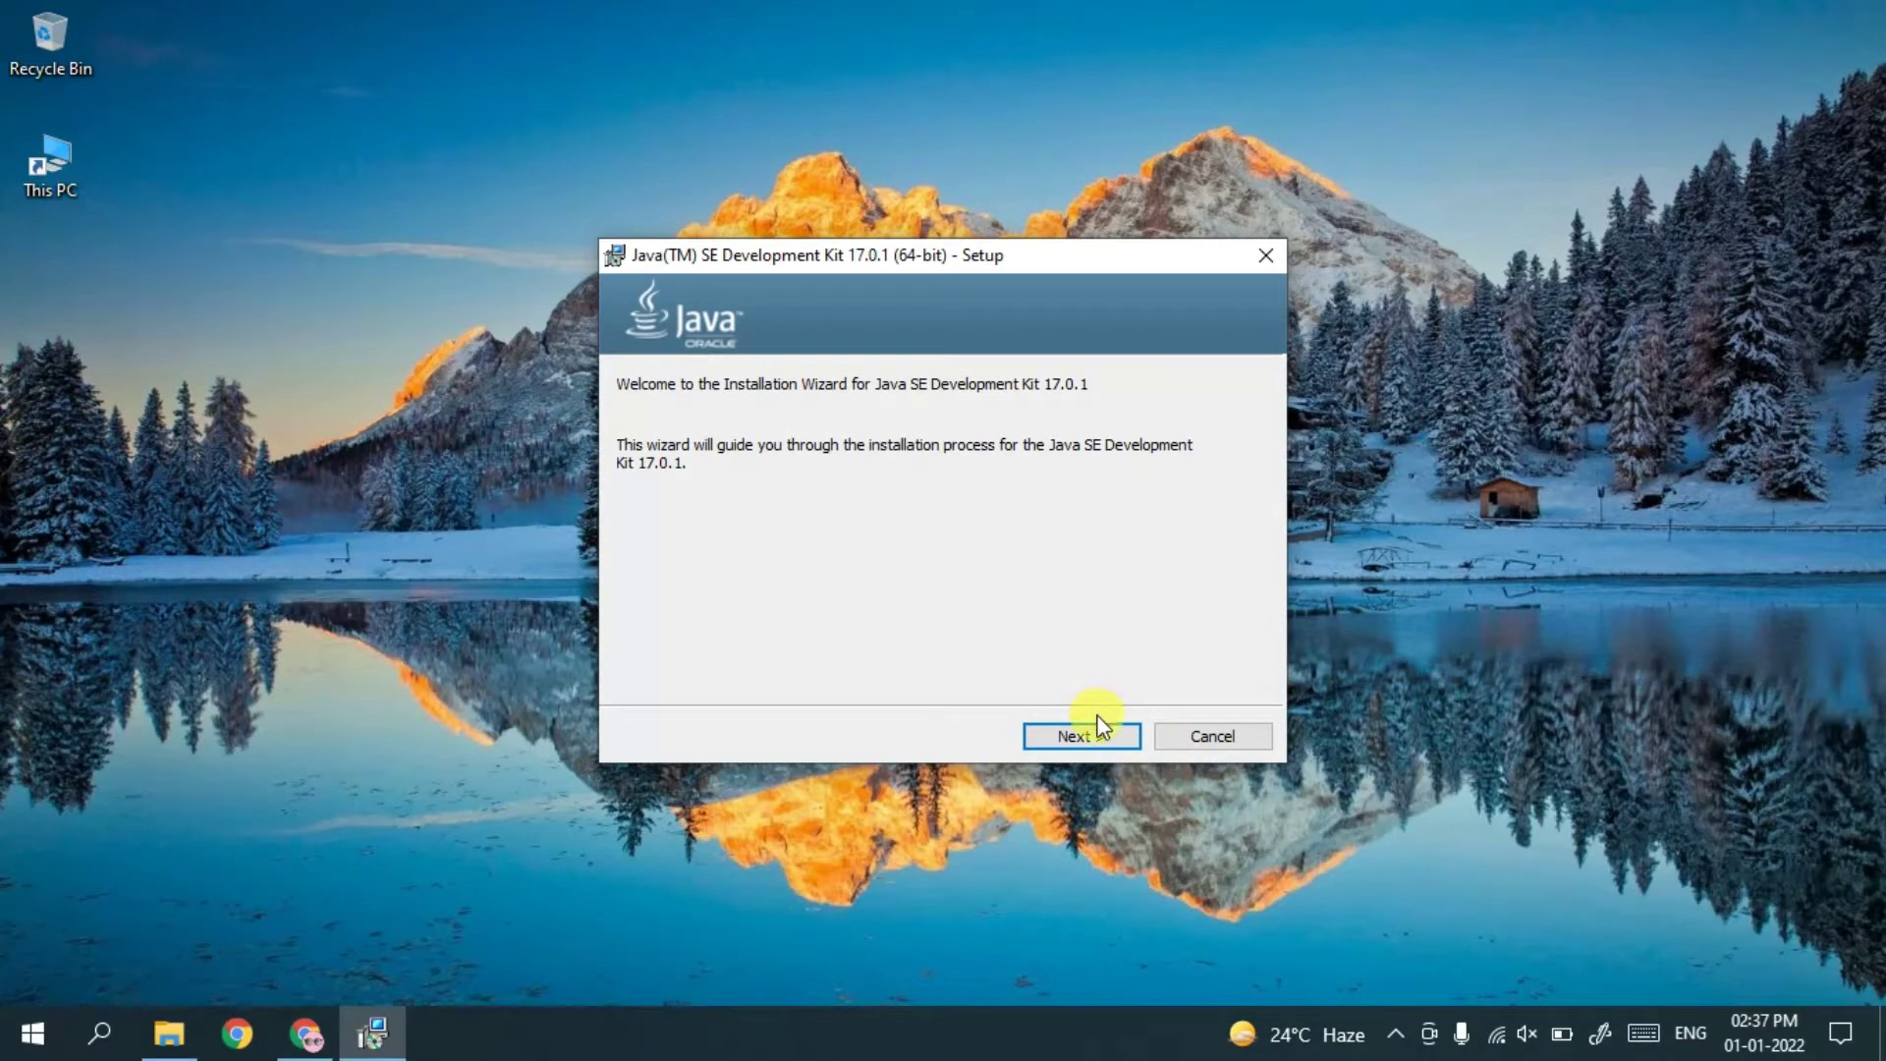
Pass the welcome page and install JDK 17.0.1 into C:\Program Files\Java\jdk-17.0.1\
click(1081, 736)
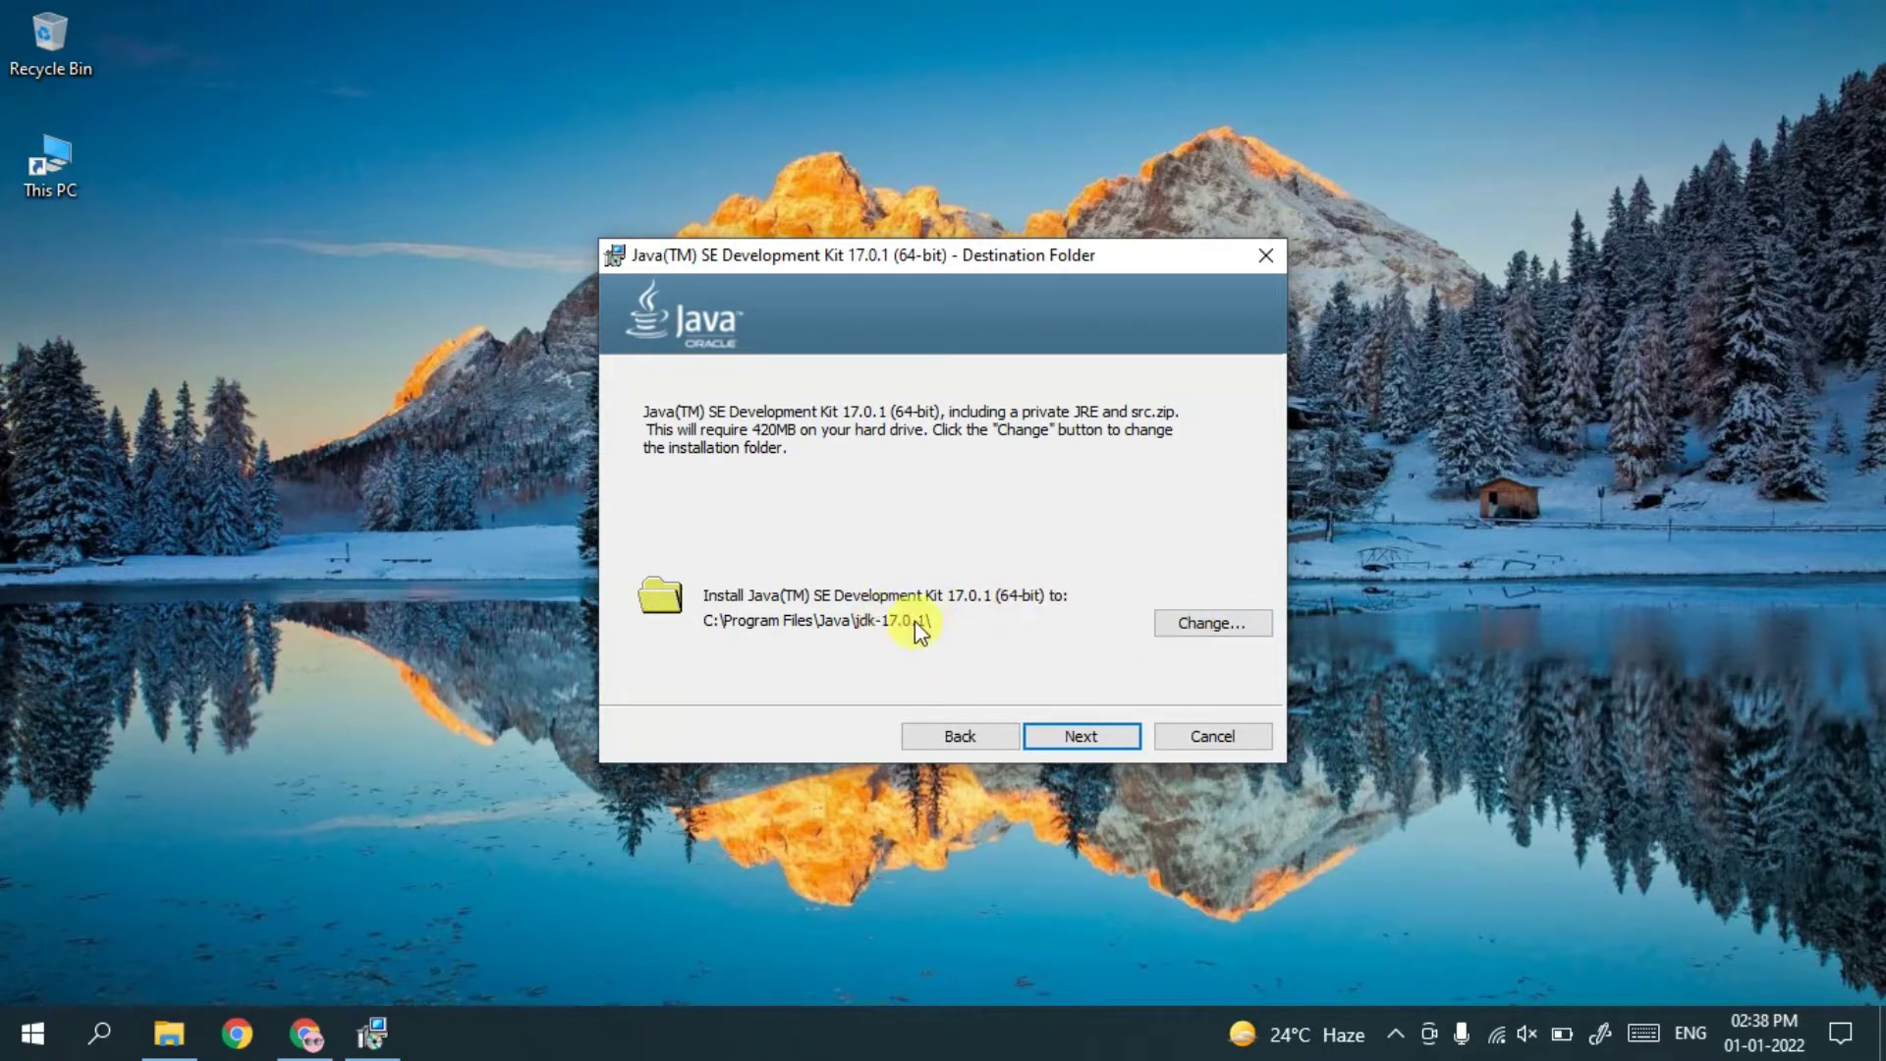
click(1084, 737)
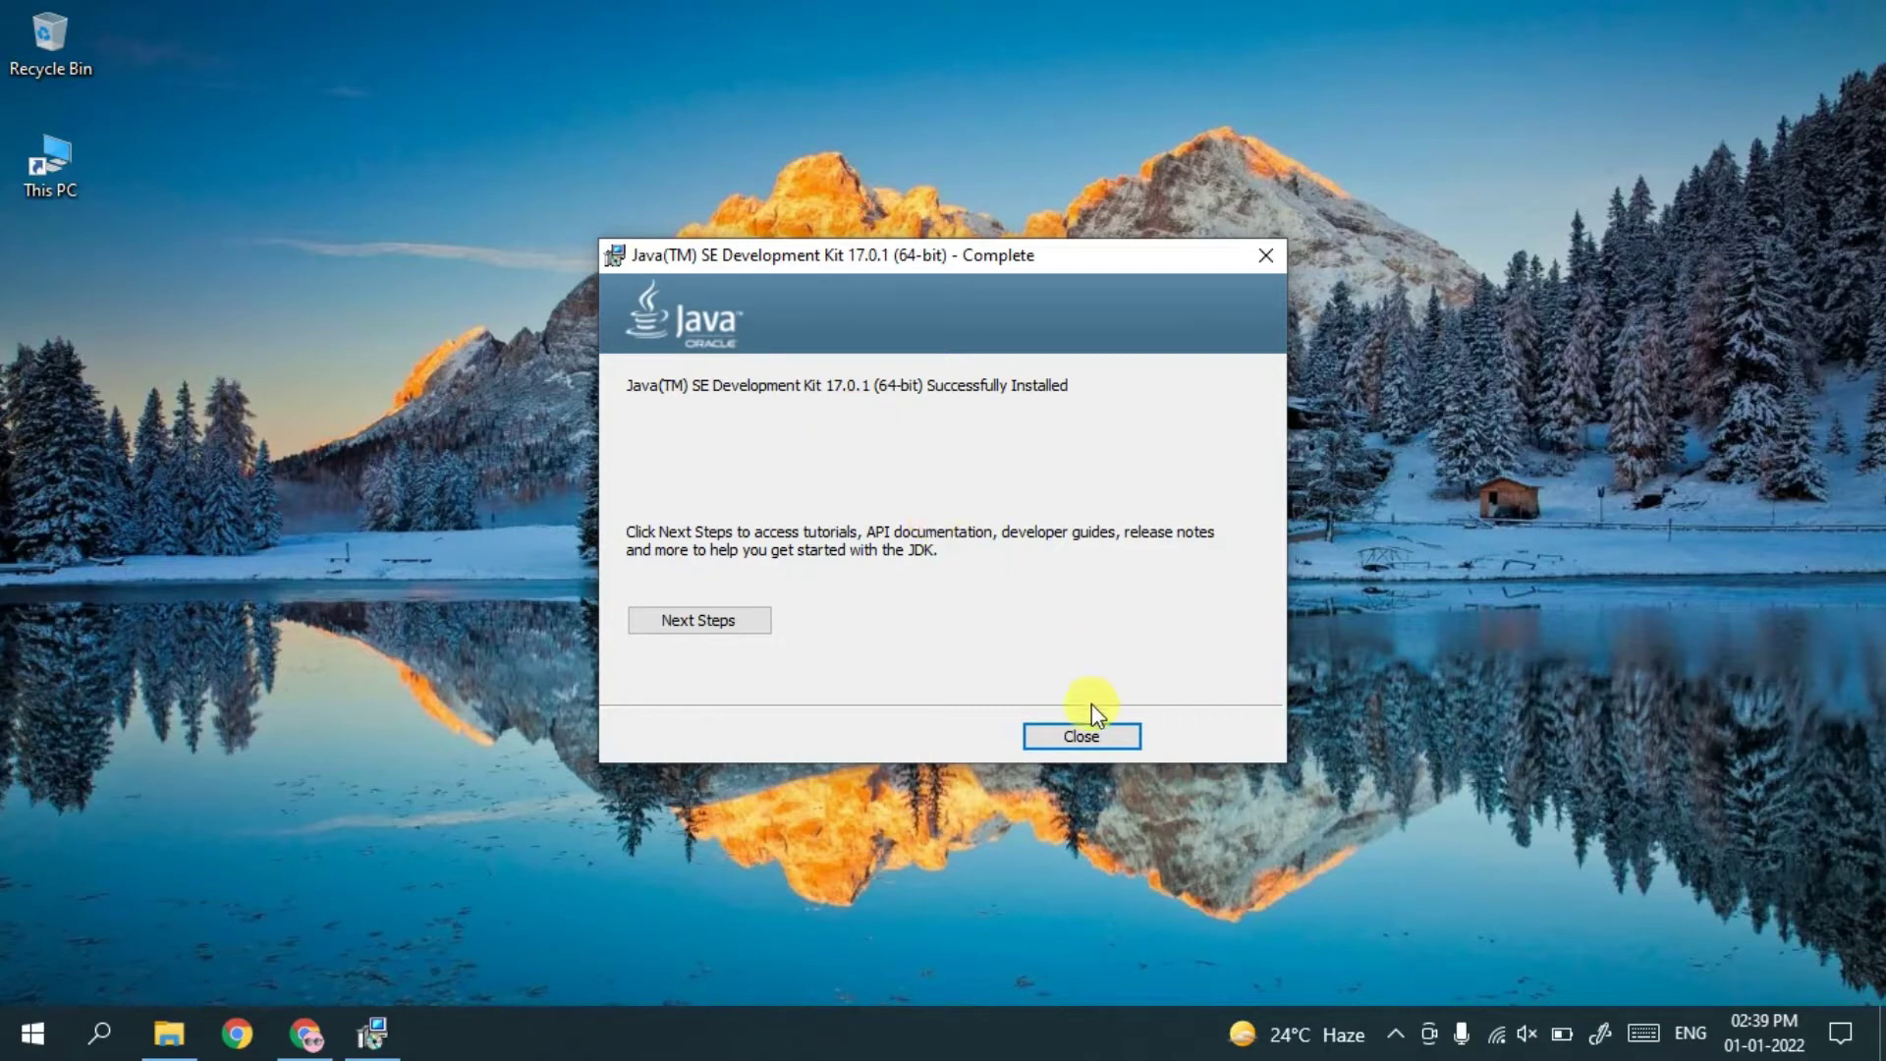
Close the JDK 17 installer after it reports a successful installation
click(1087, 735)
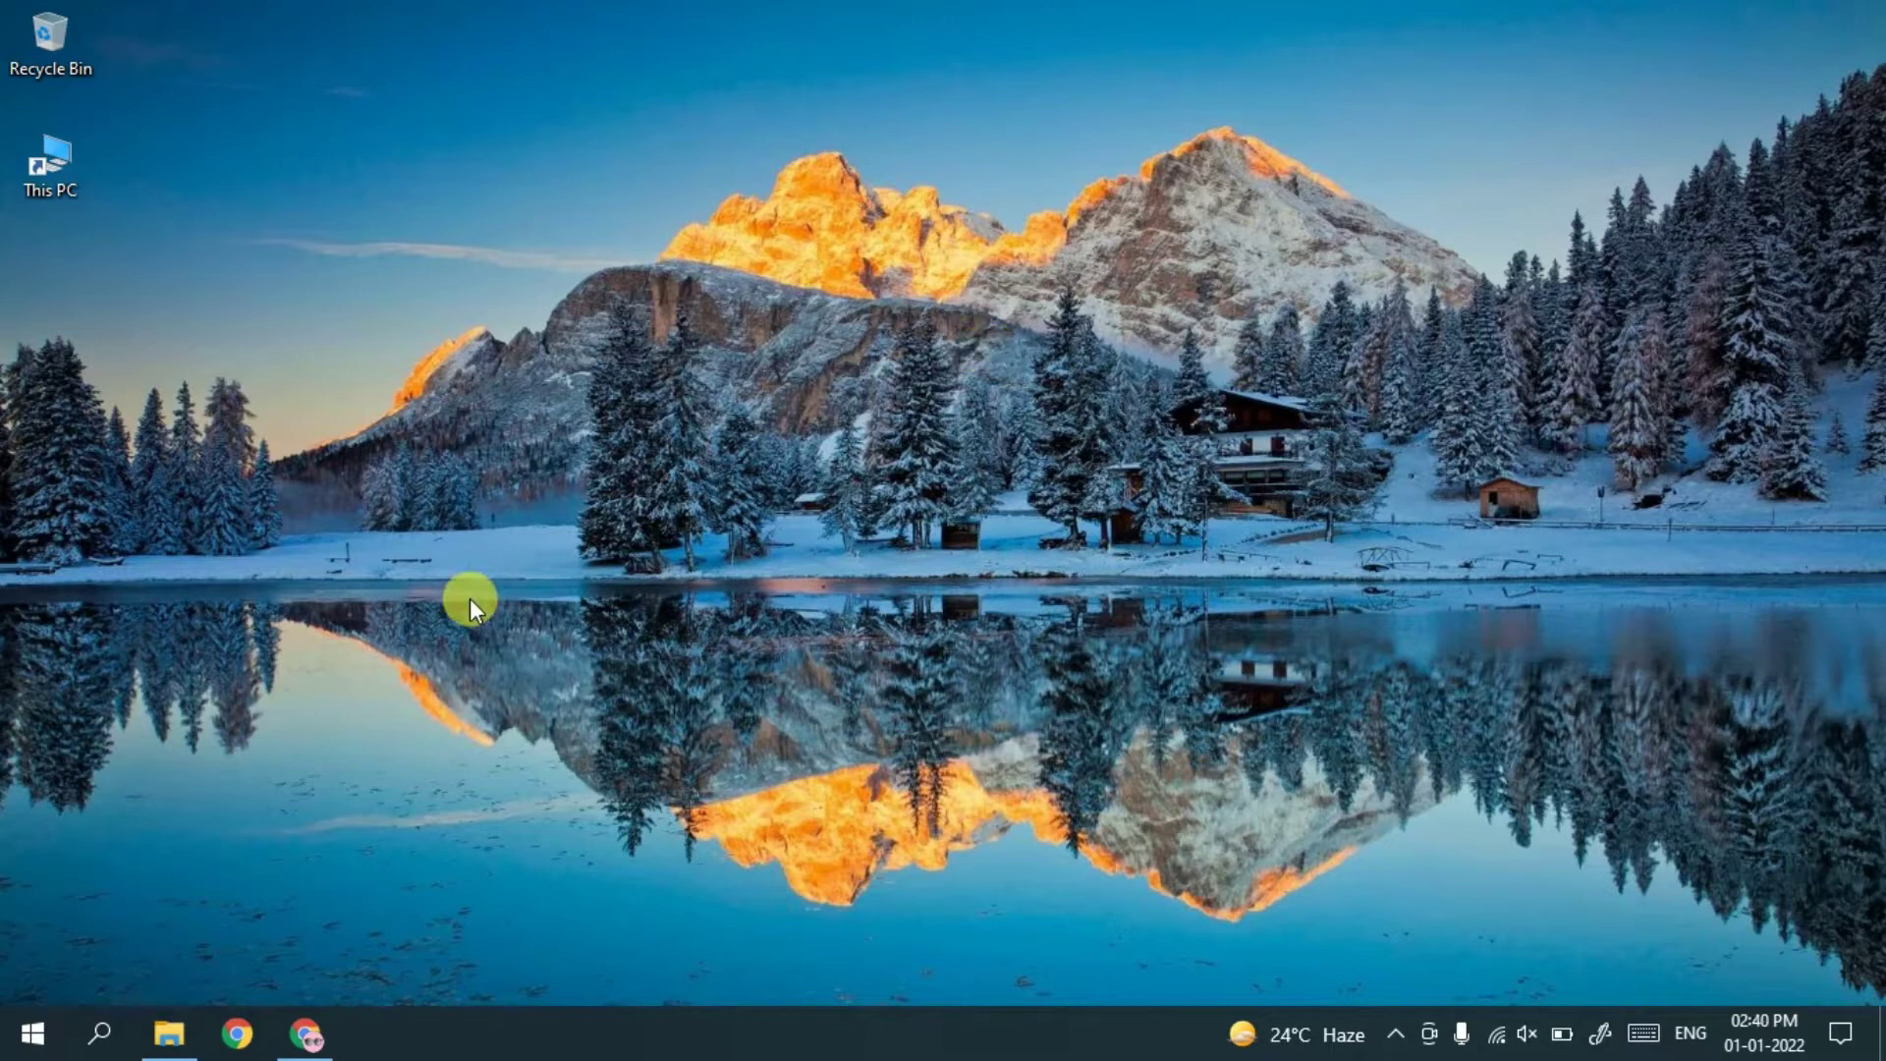
click(101, 1028)
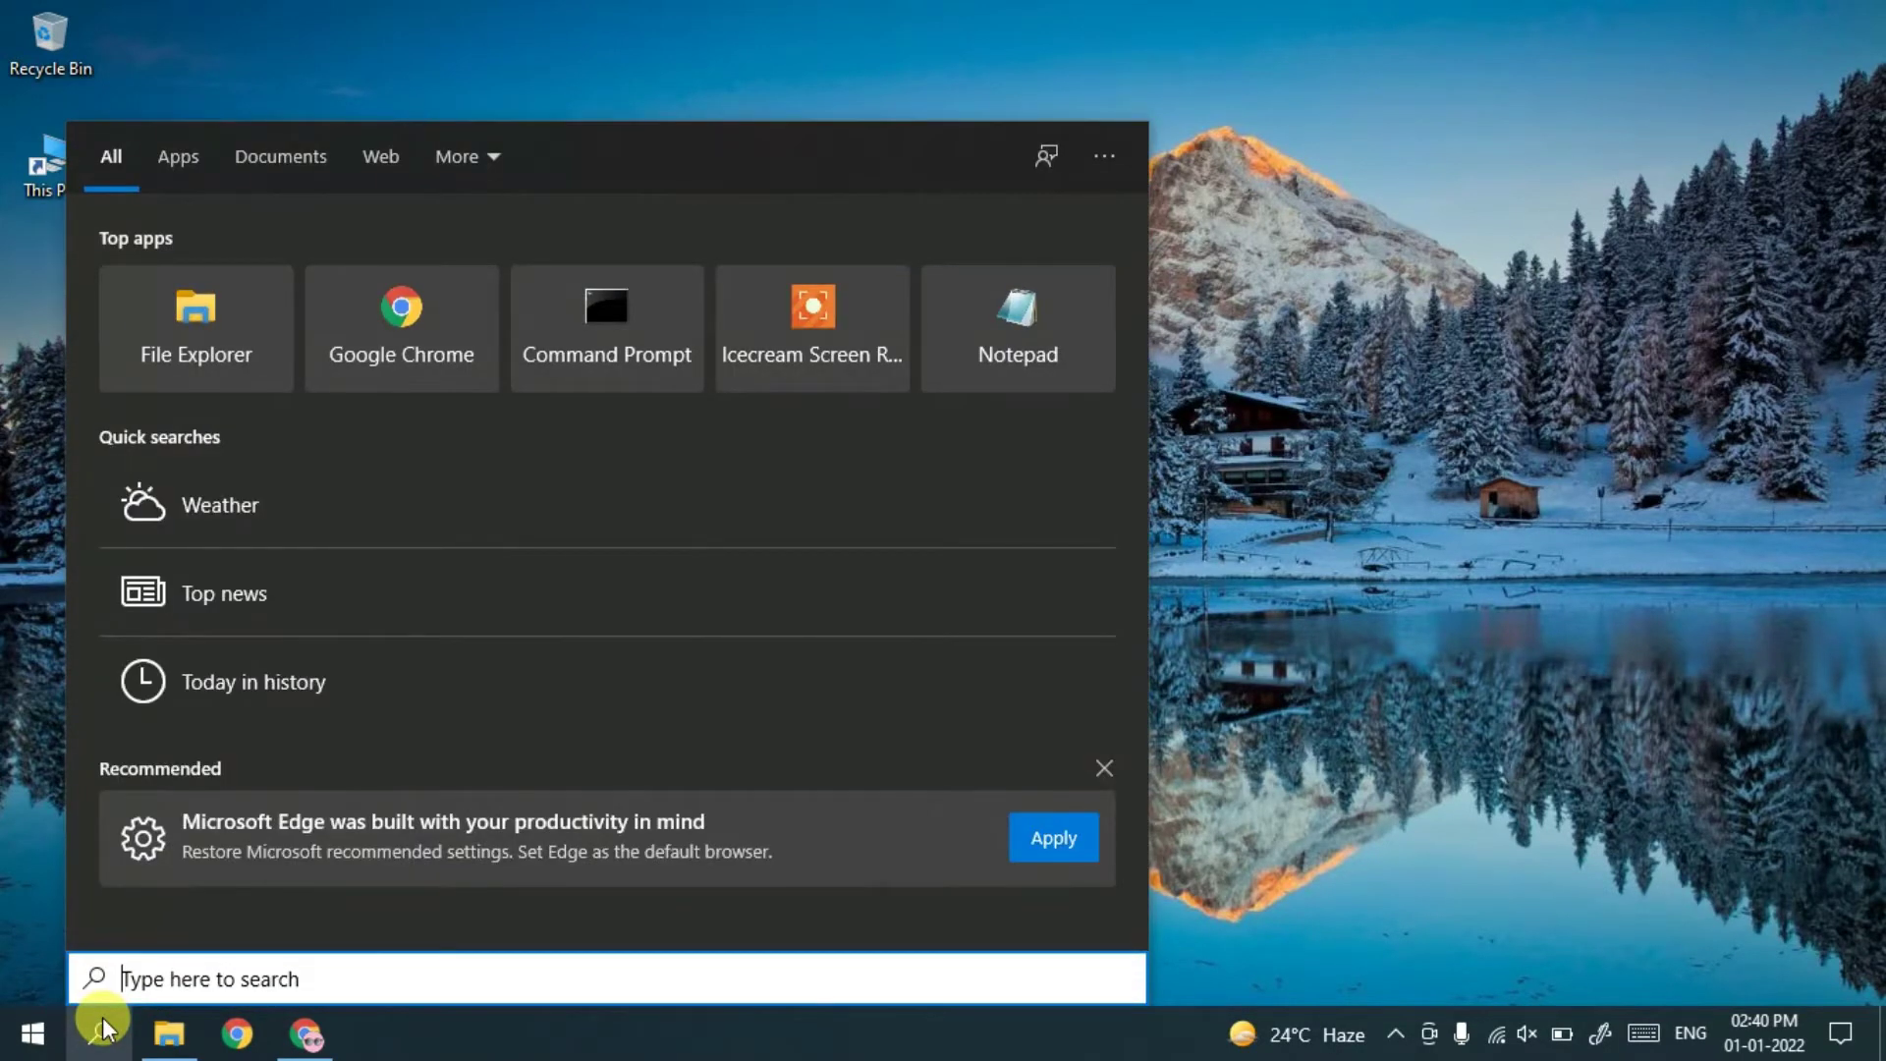
Run java --version in Command Prompt, confirming java 17.0.1 2021-10-19 LTS
text(cmd)
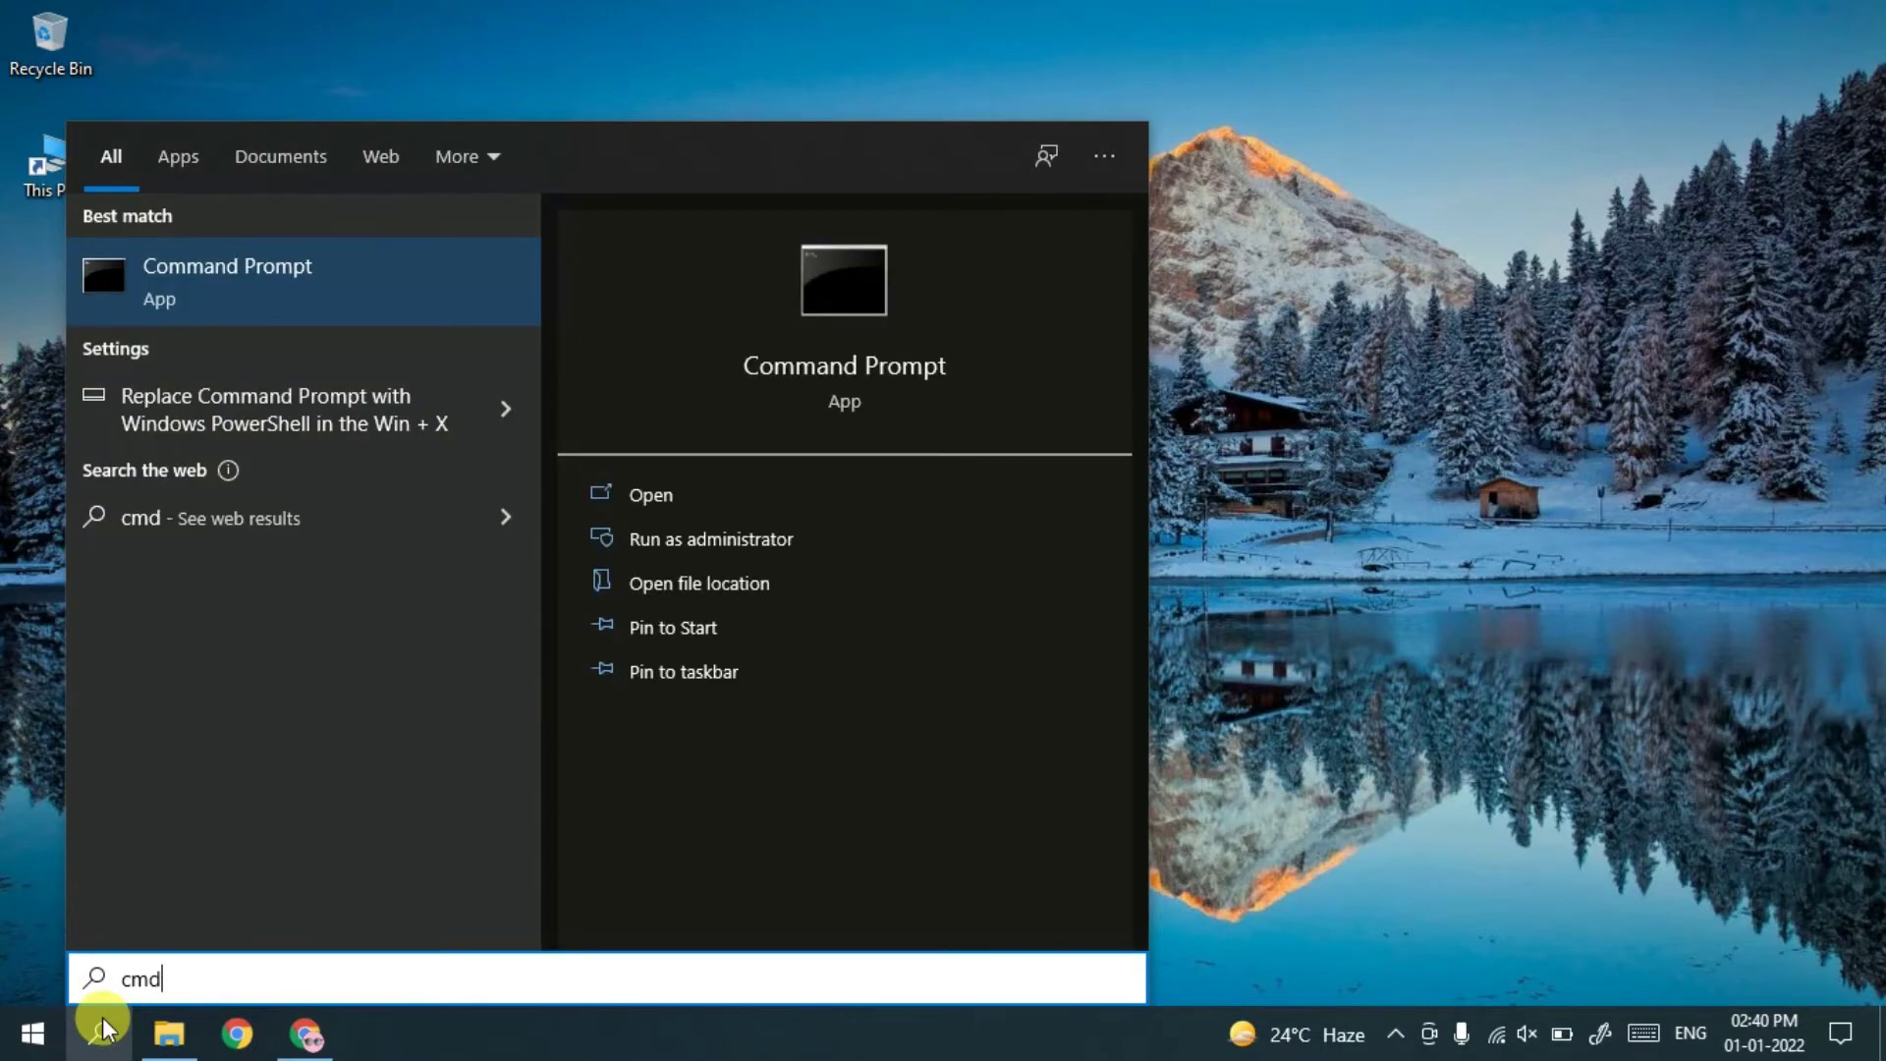
key(Return)
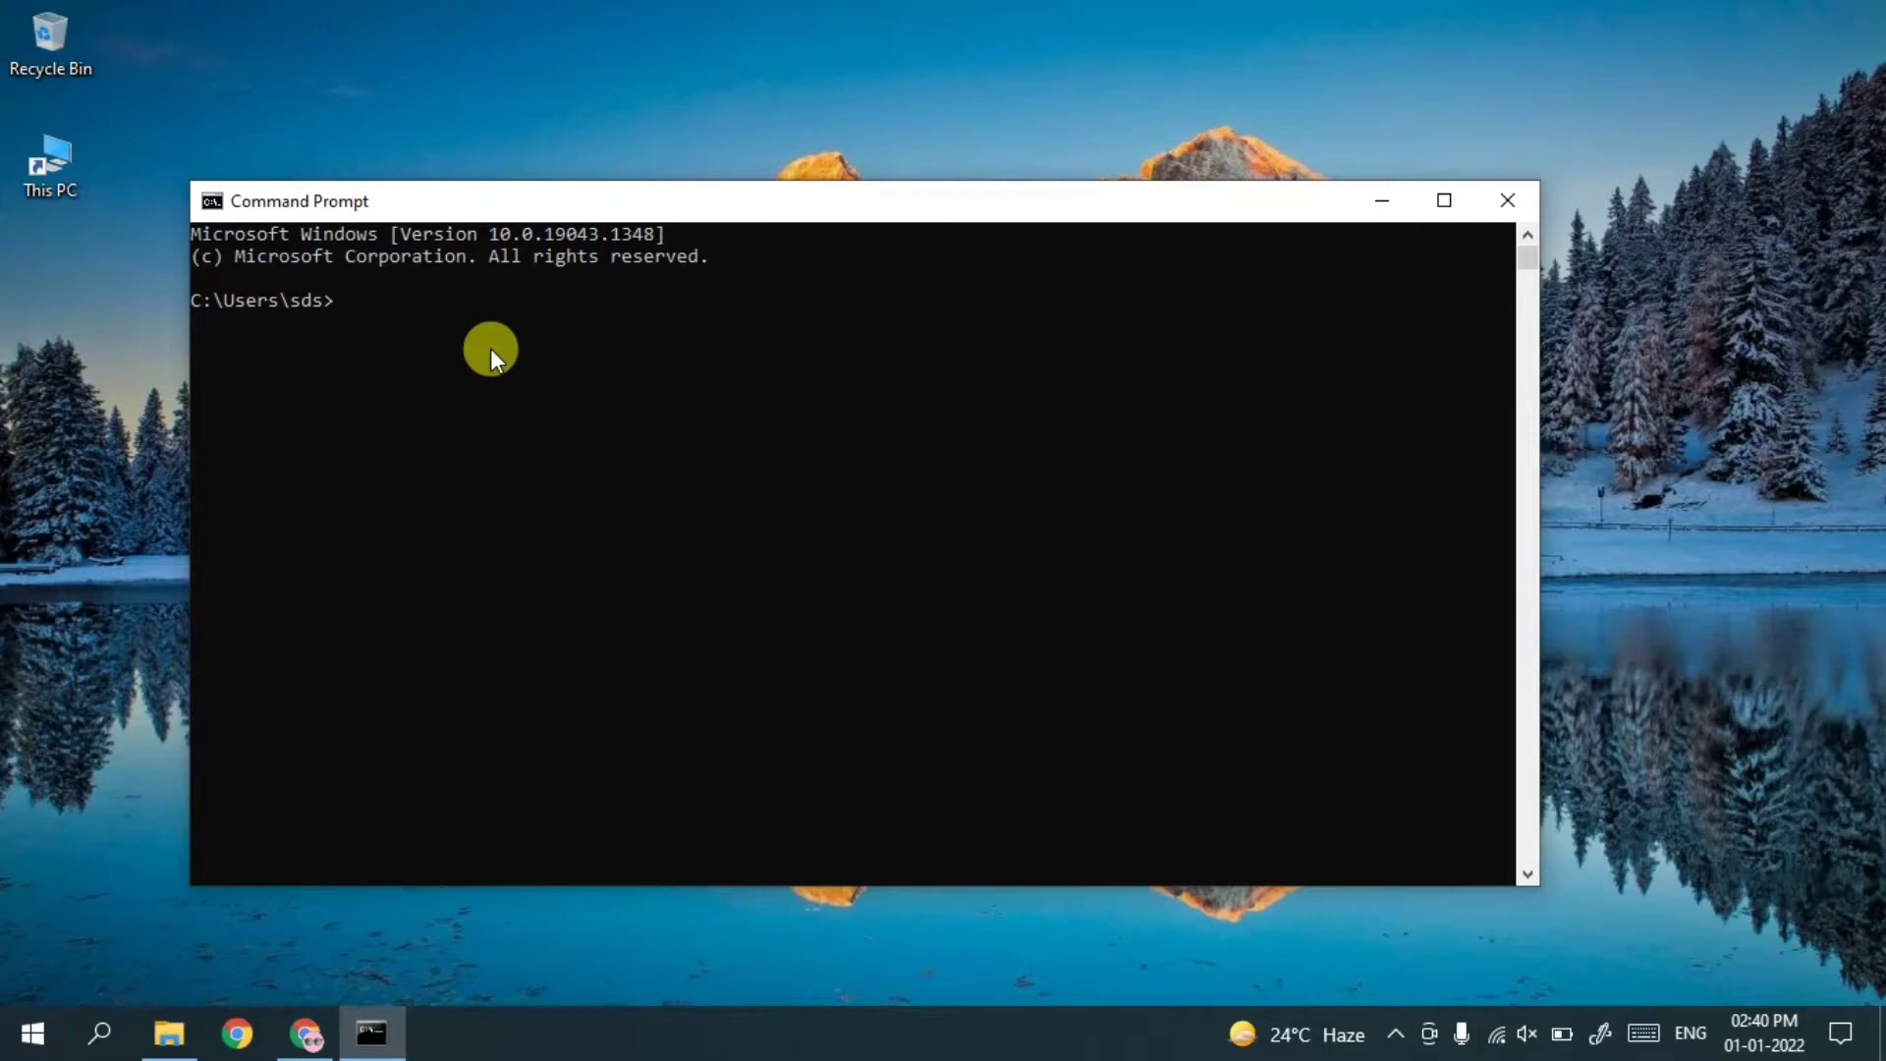
text(java --version)
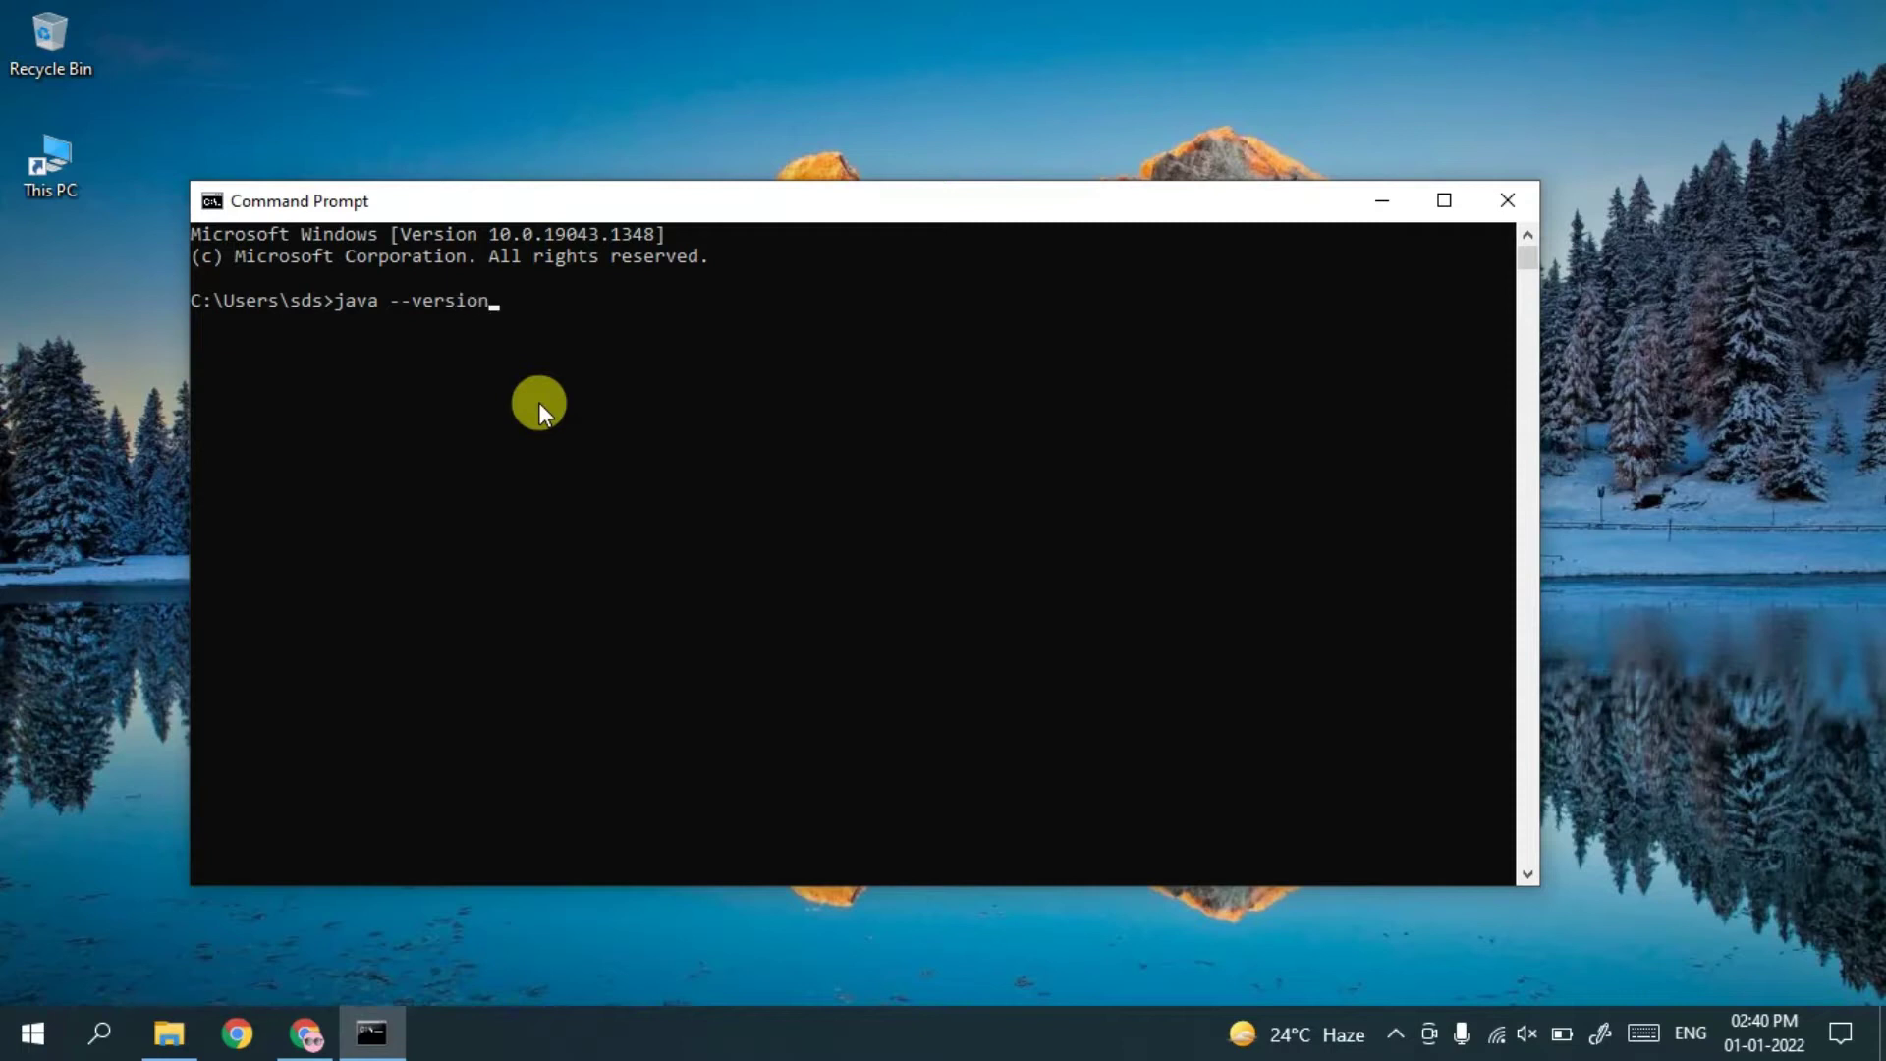
key(Return)
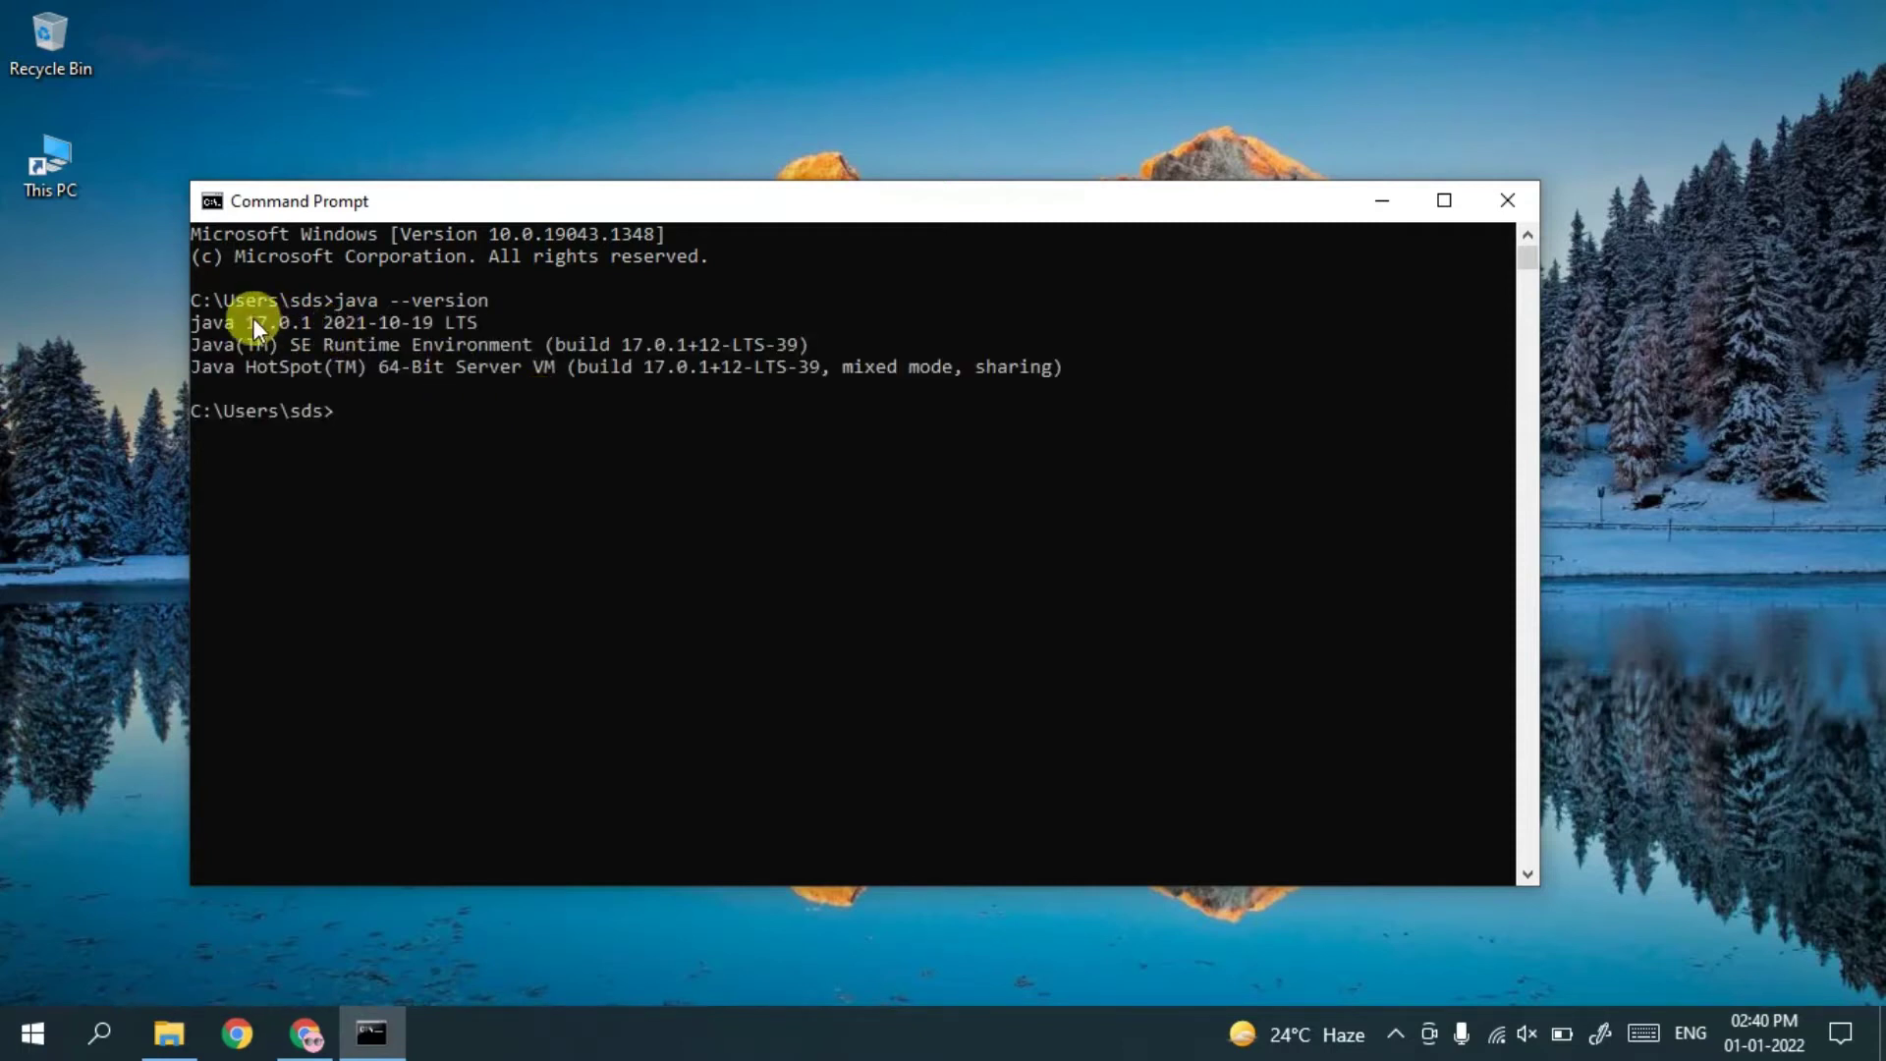
drag(217, 322, 332, 332)
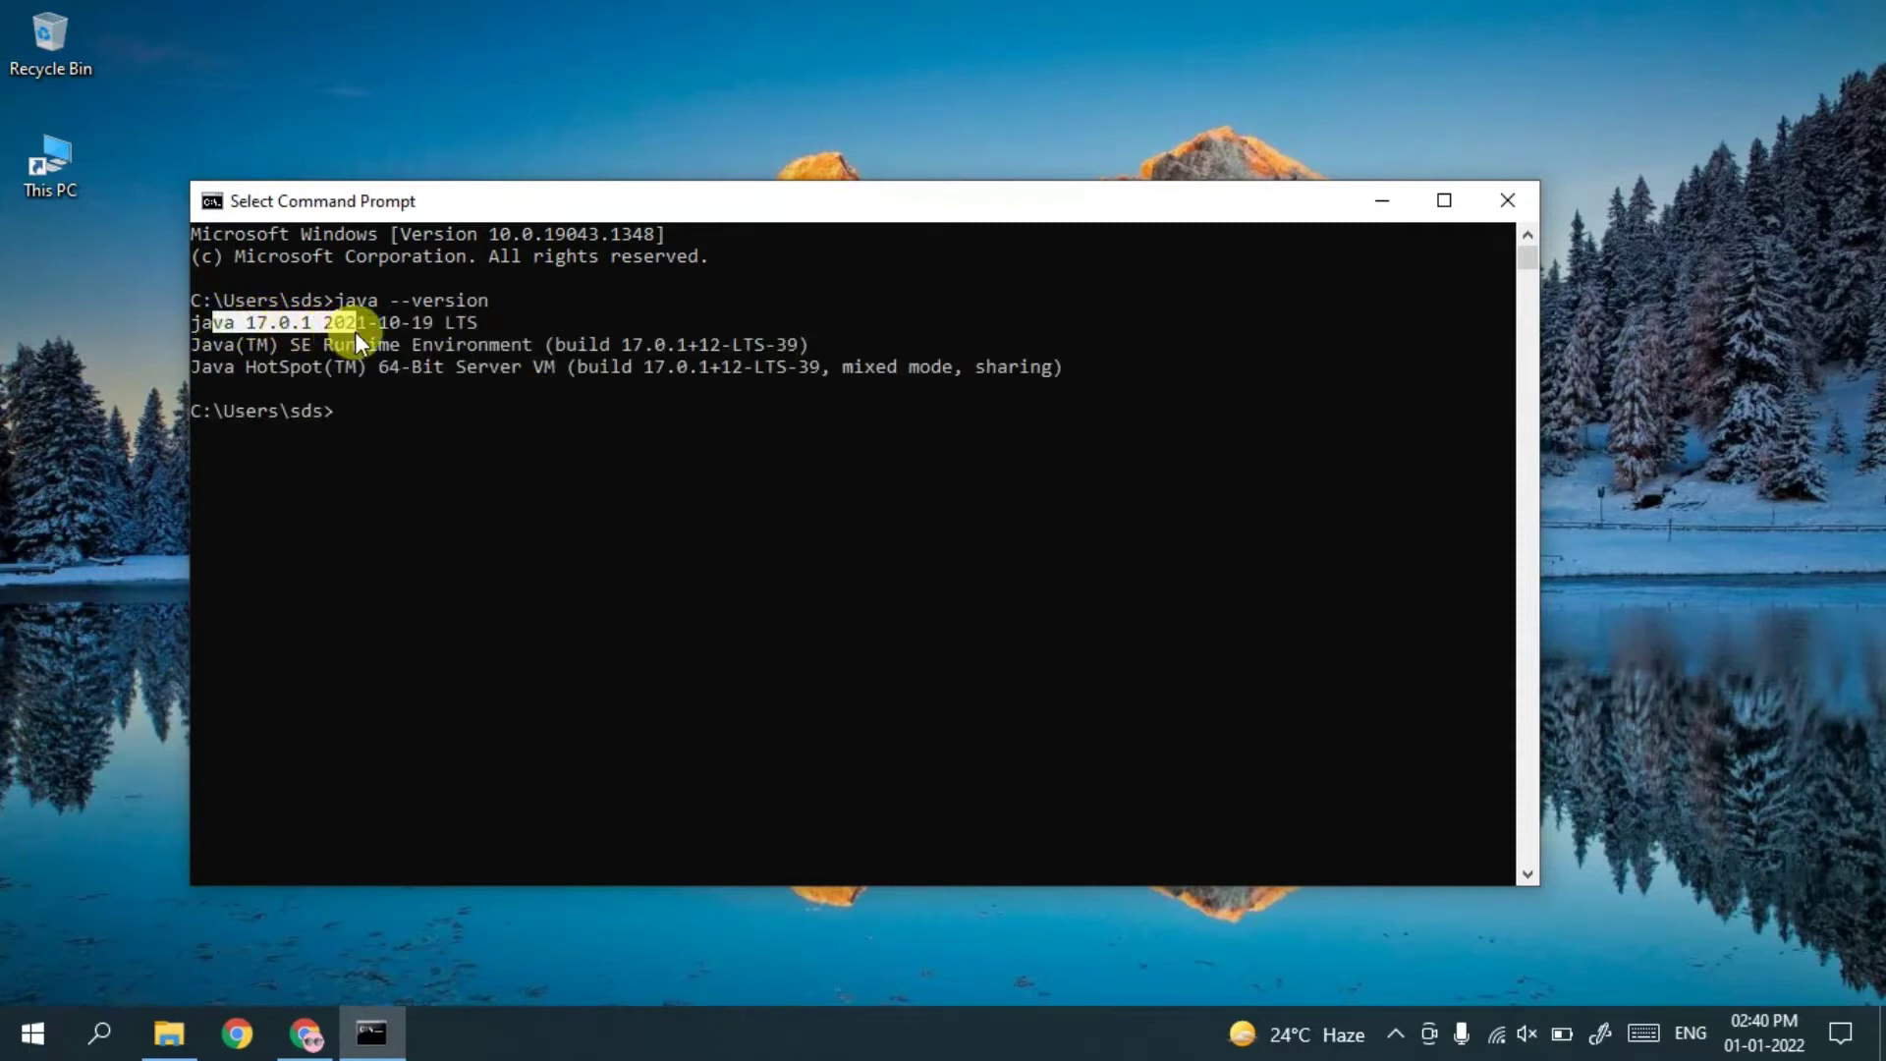
click(456, 367)
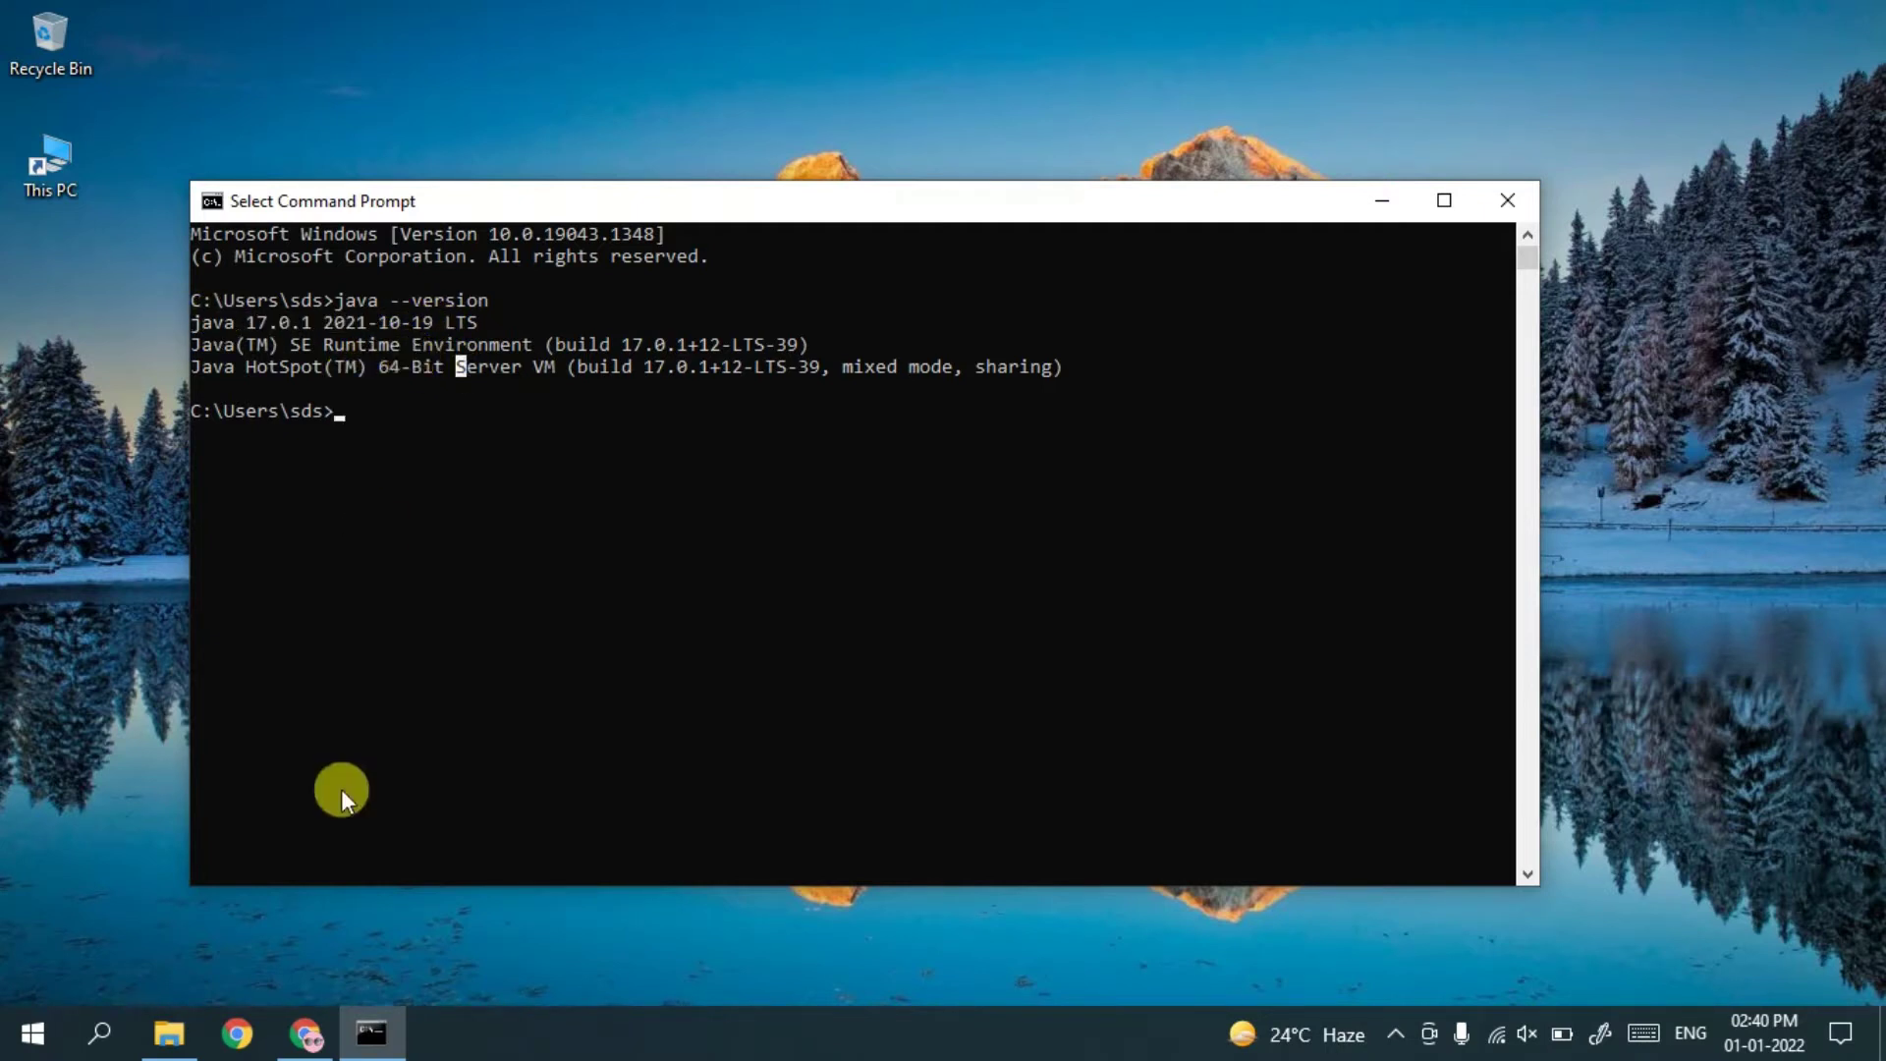
click(101, 1031)
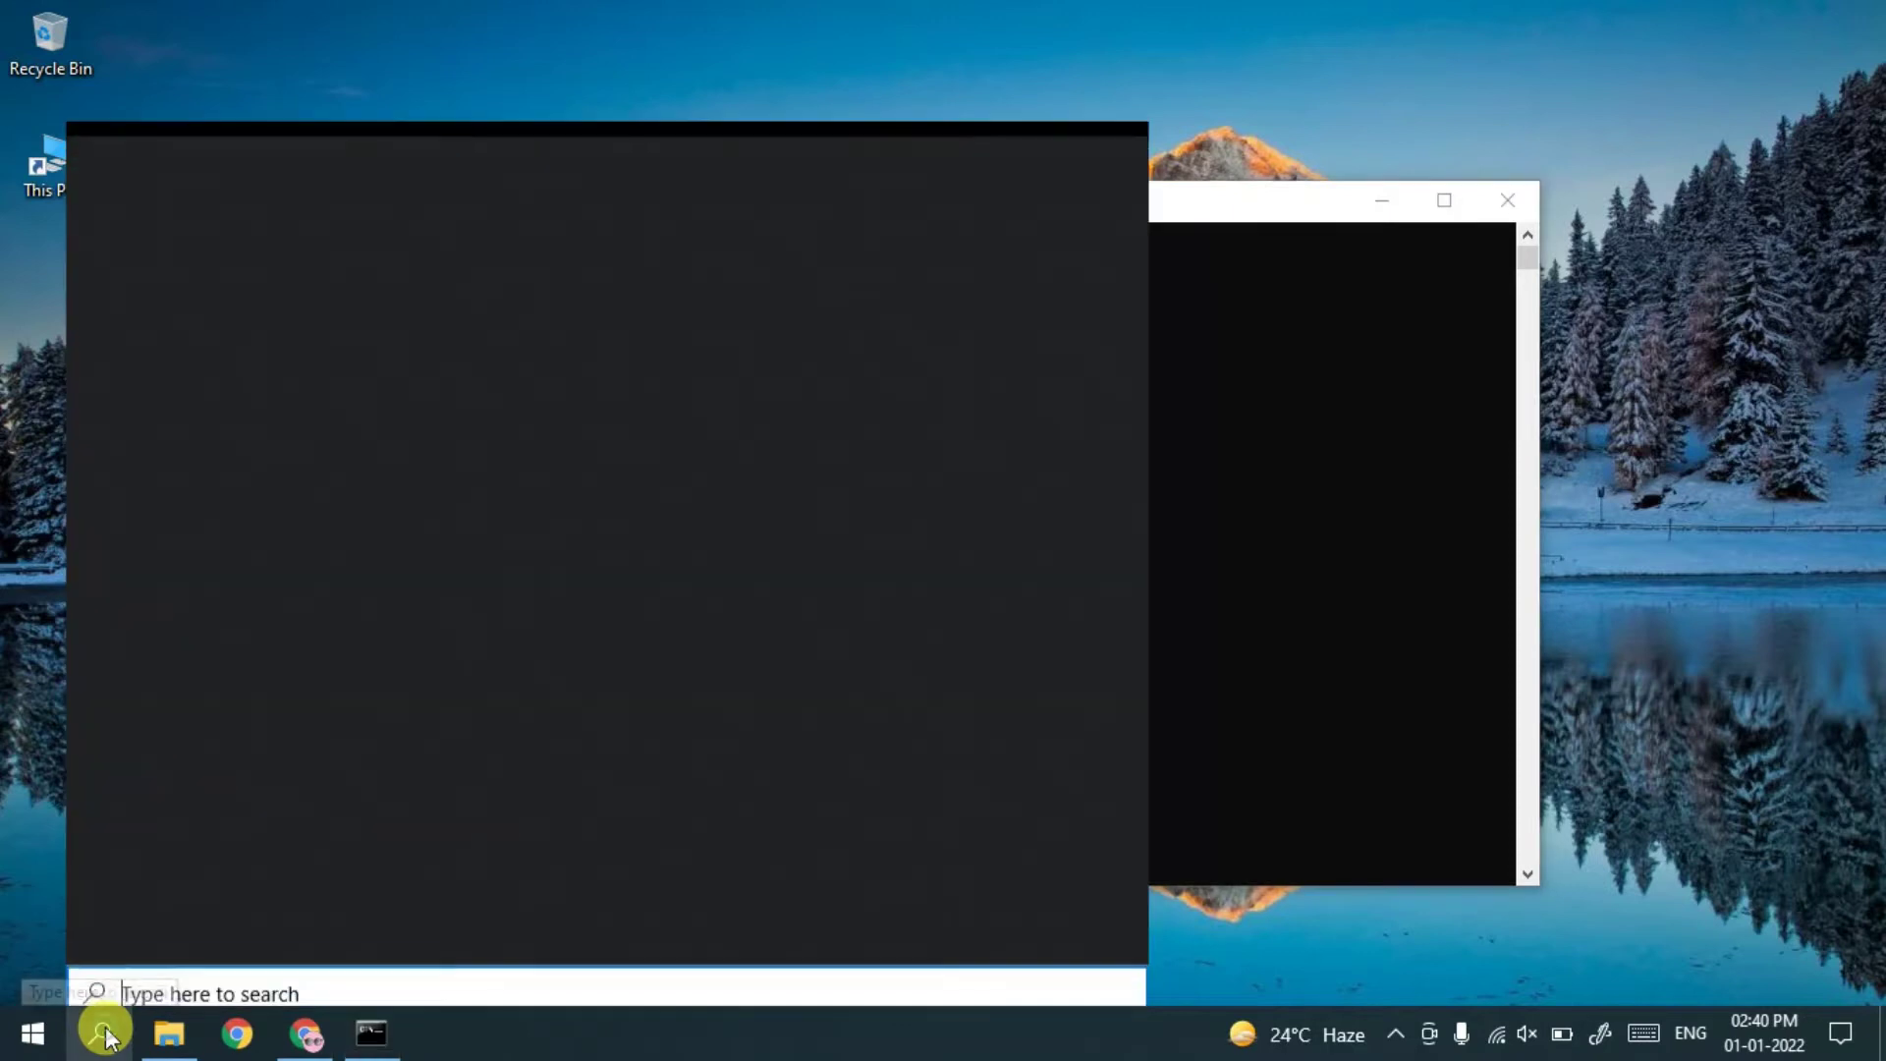
Search Windows for 'environ' and open Edit the system environment variables
mouse_move(142, 1021)
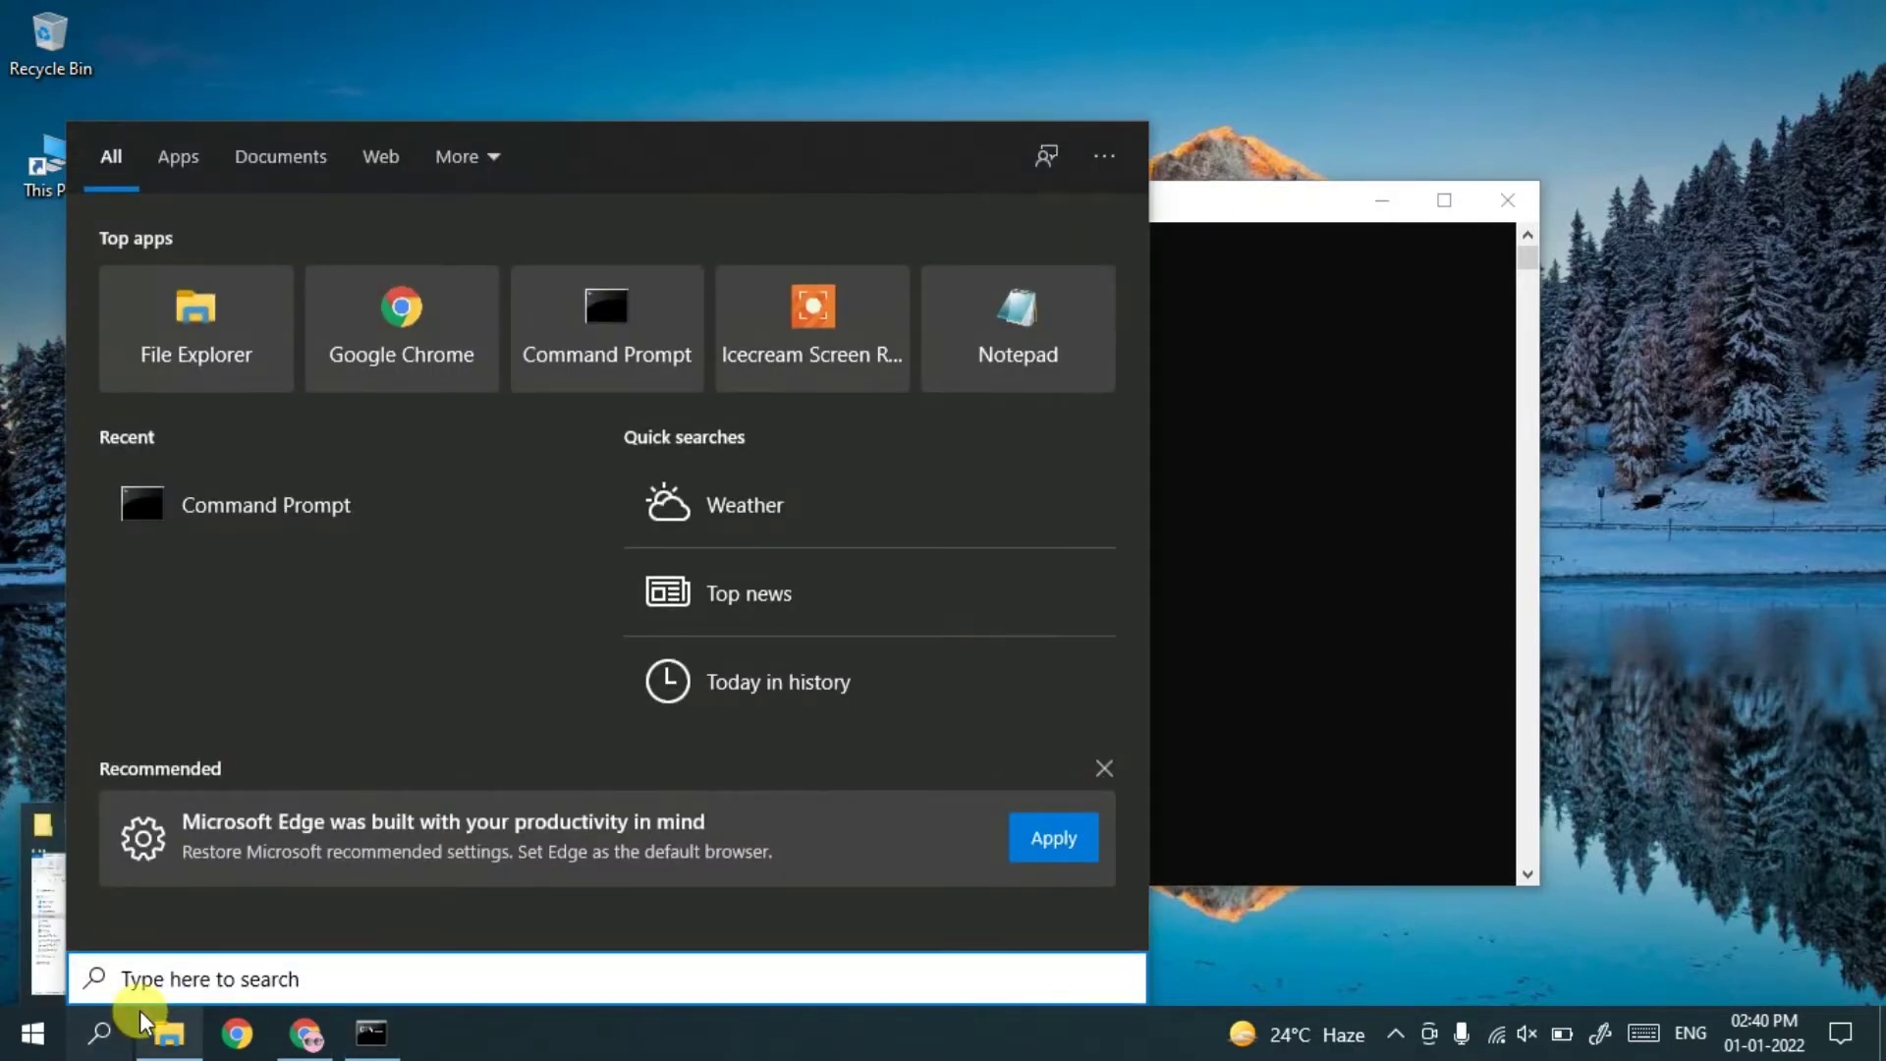
text(e)
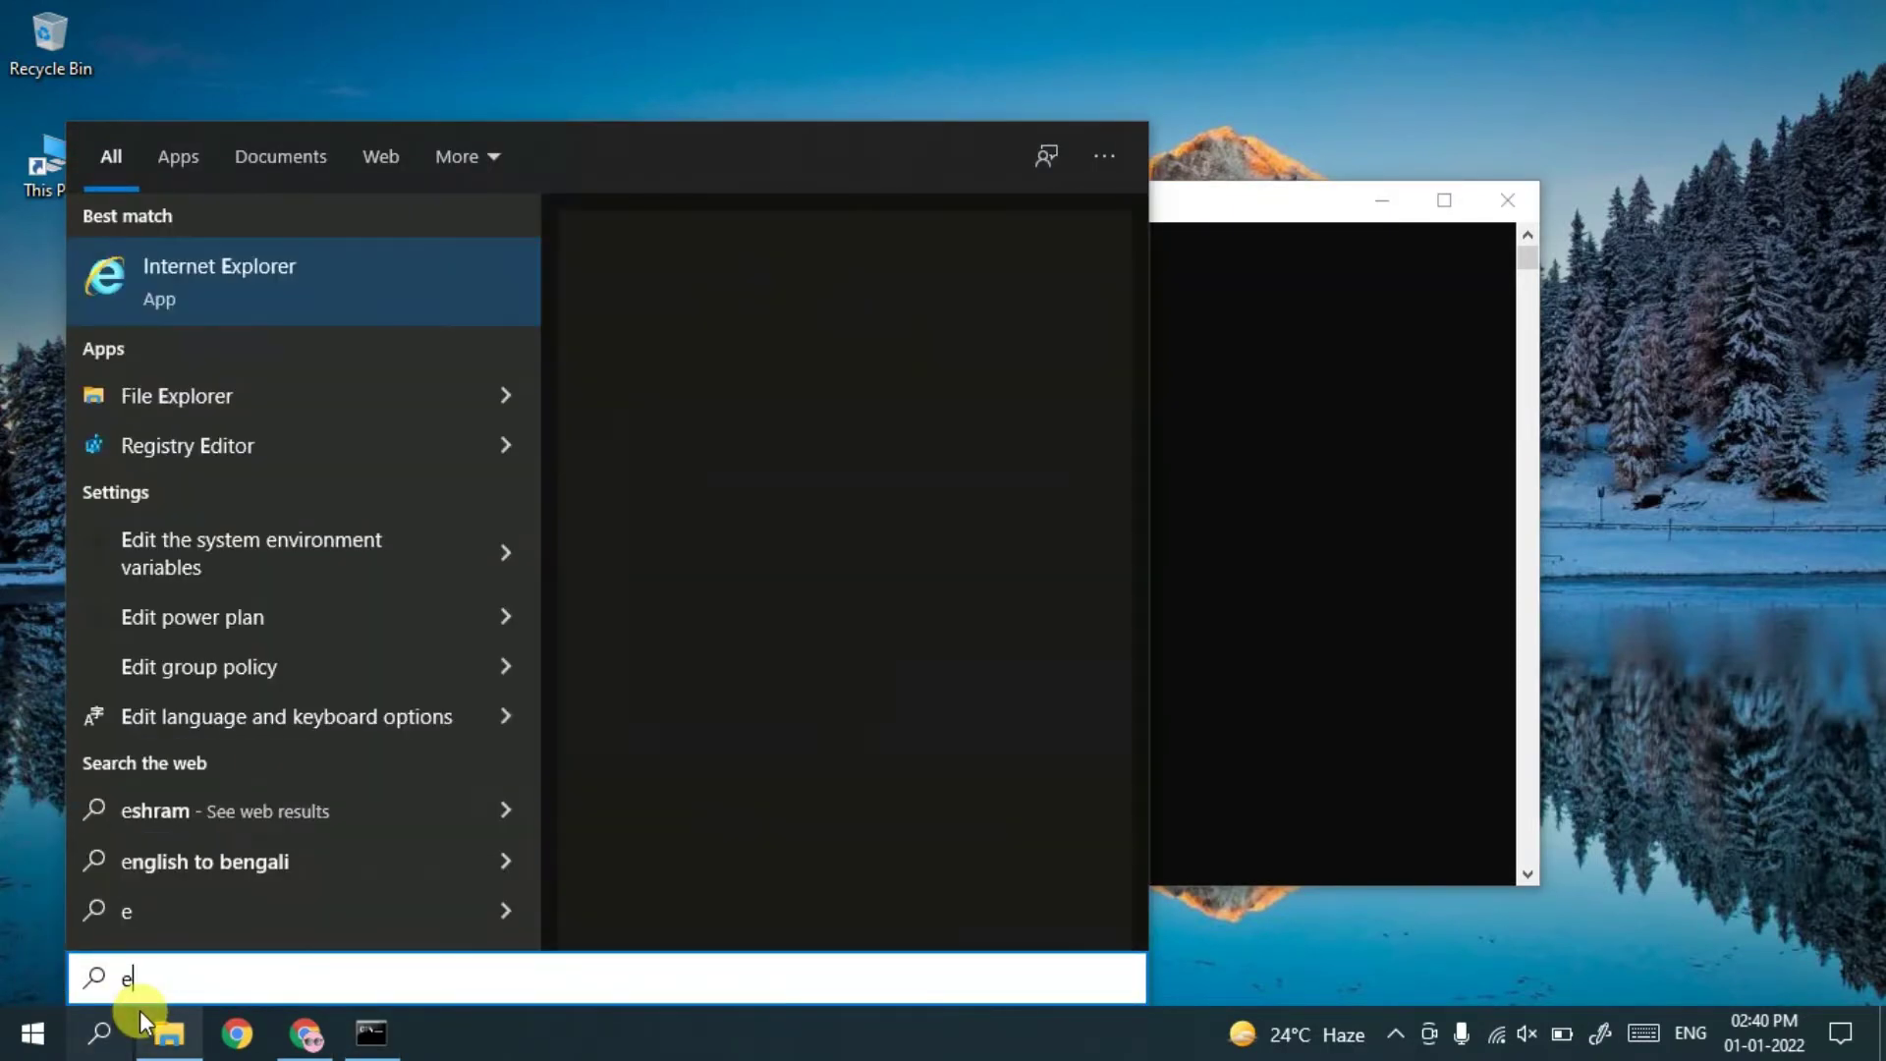
text(nviron)
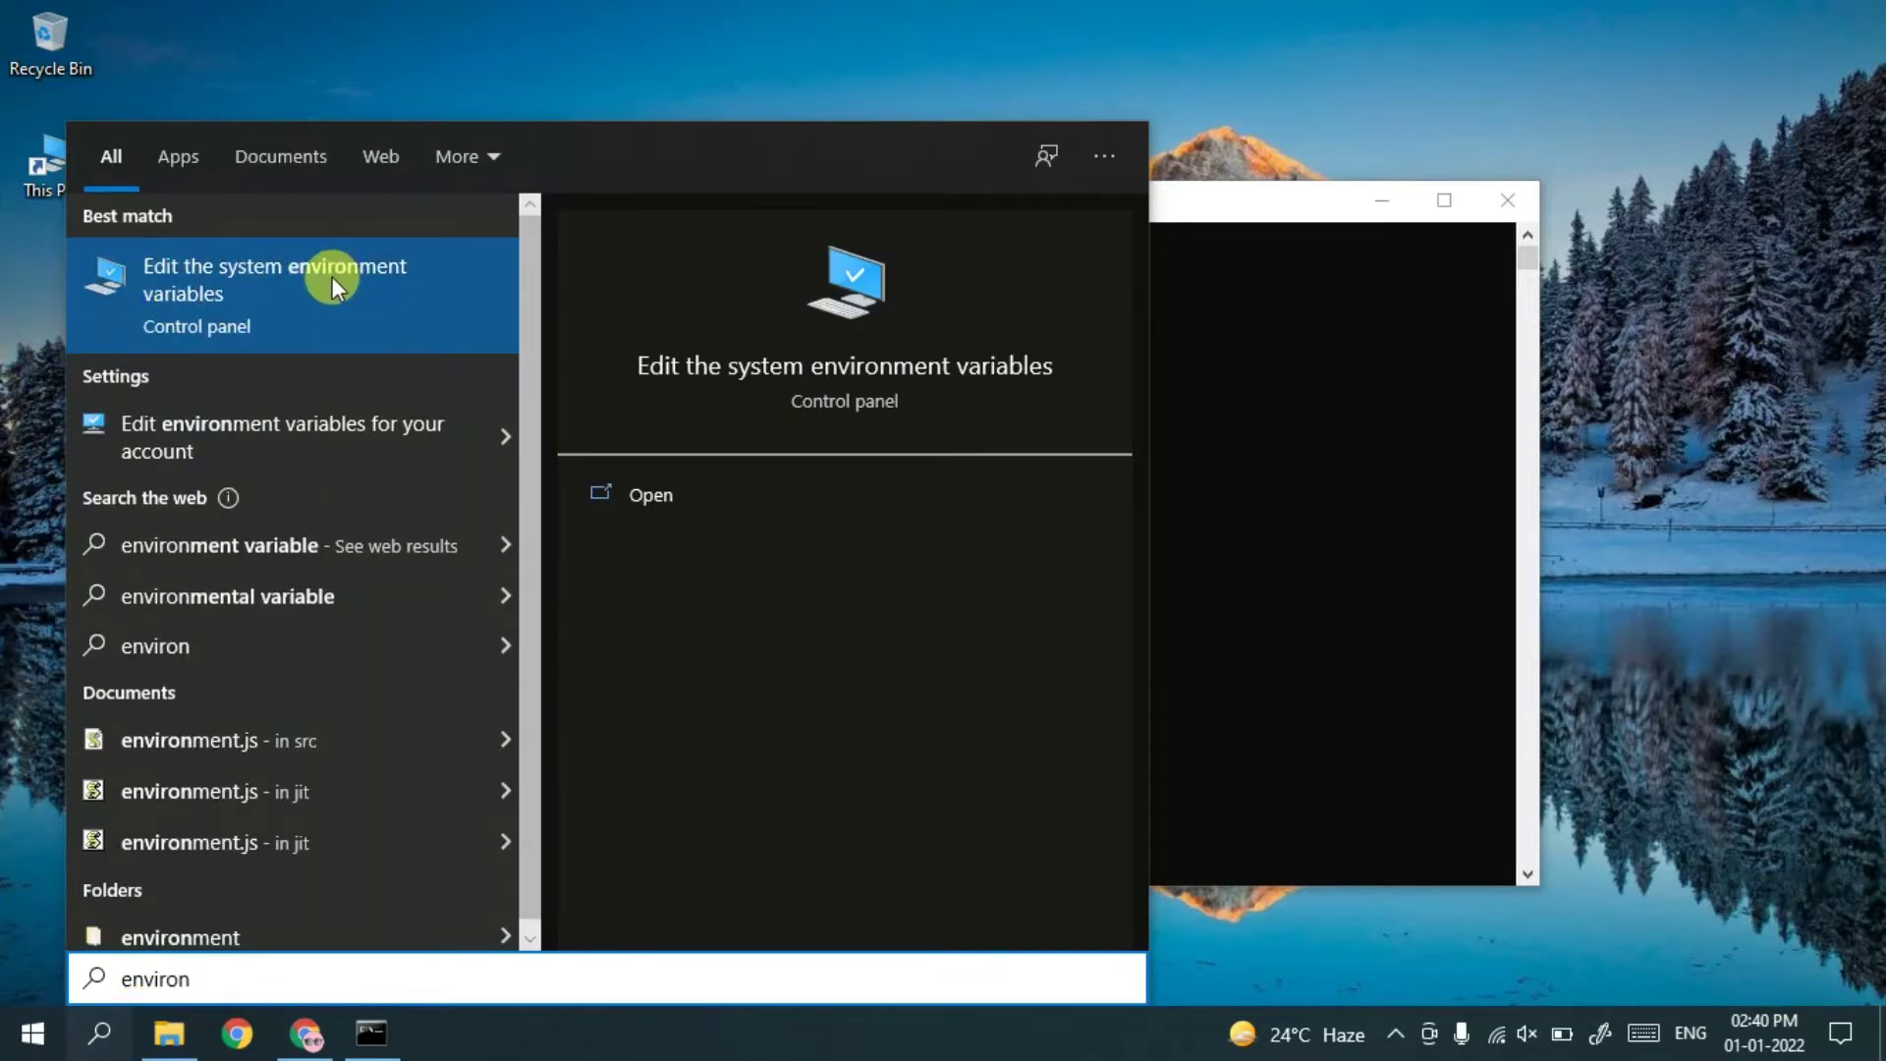
click(256, 290)
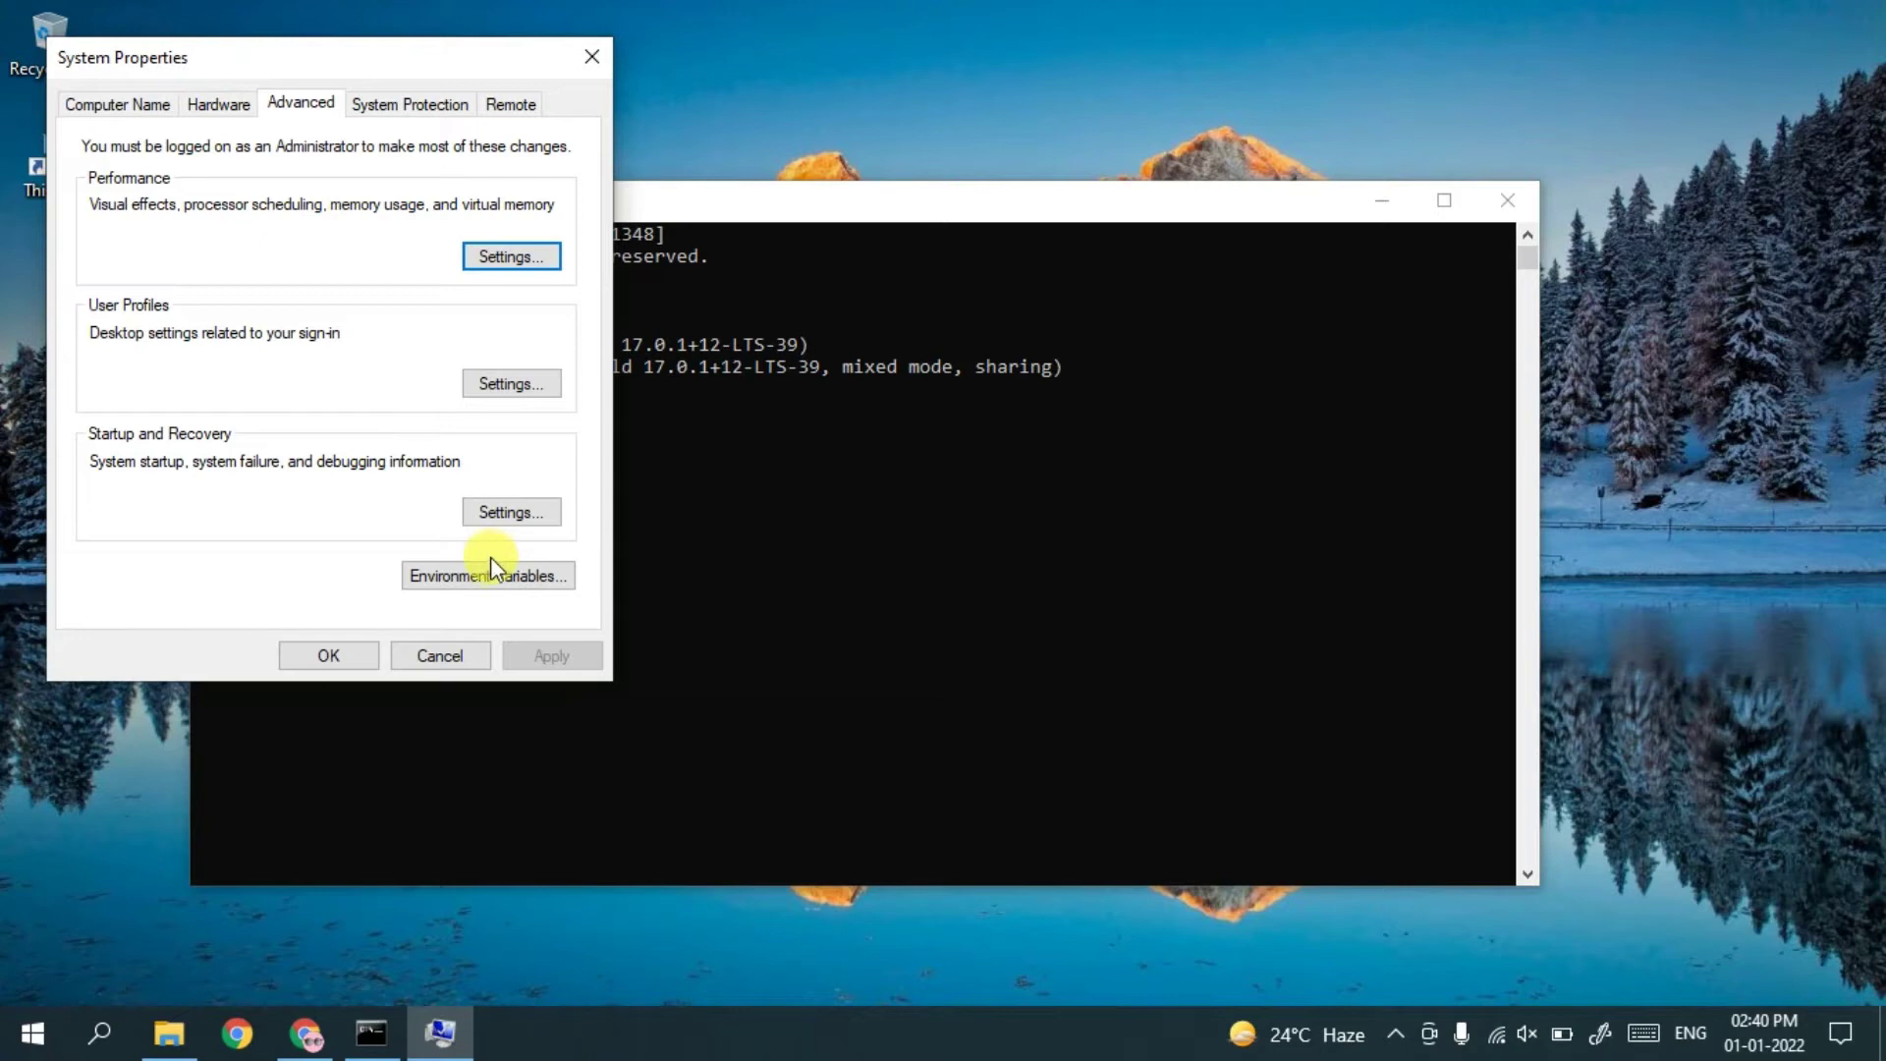
In Environment Variables, open the system Path variable's entries for editing
click(462, 577)
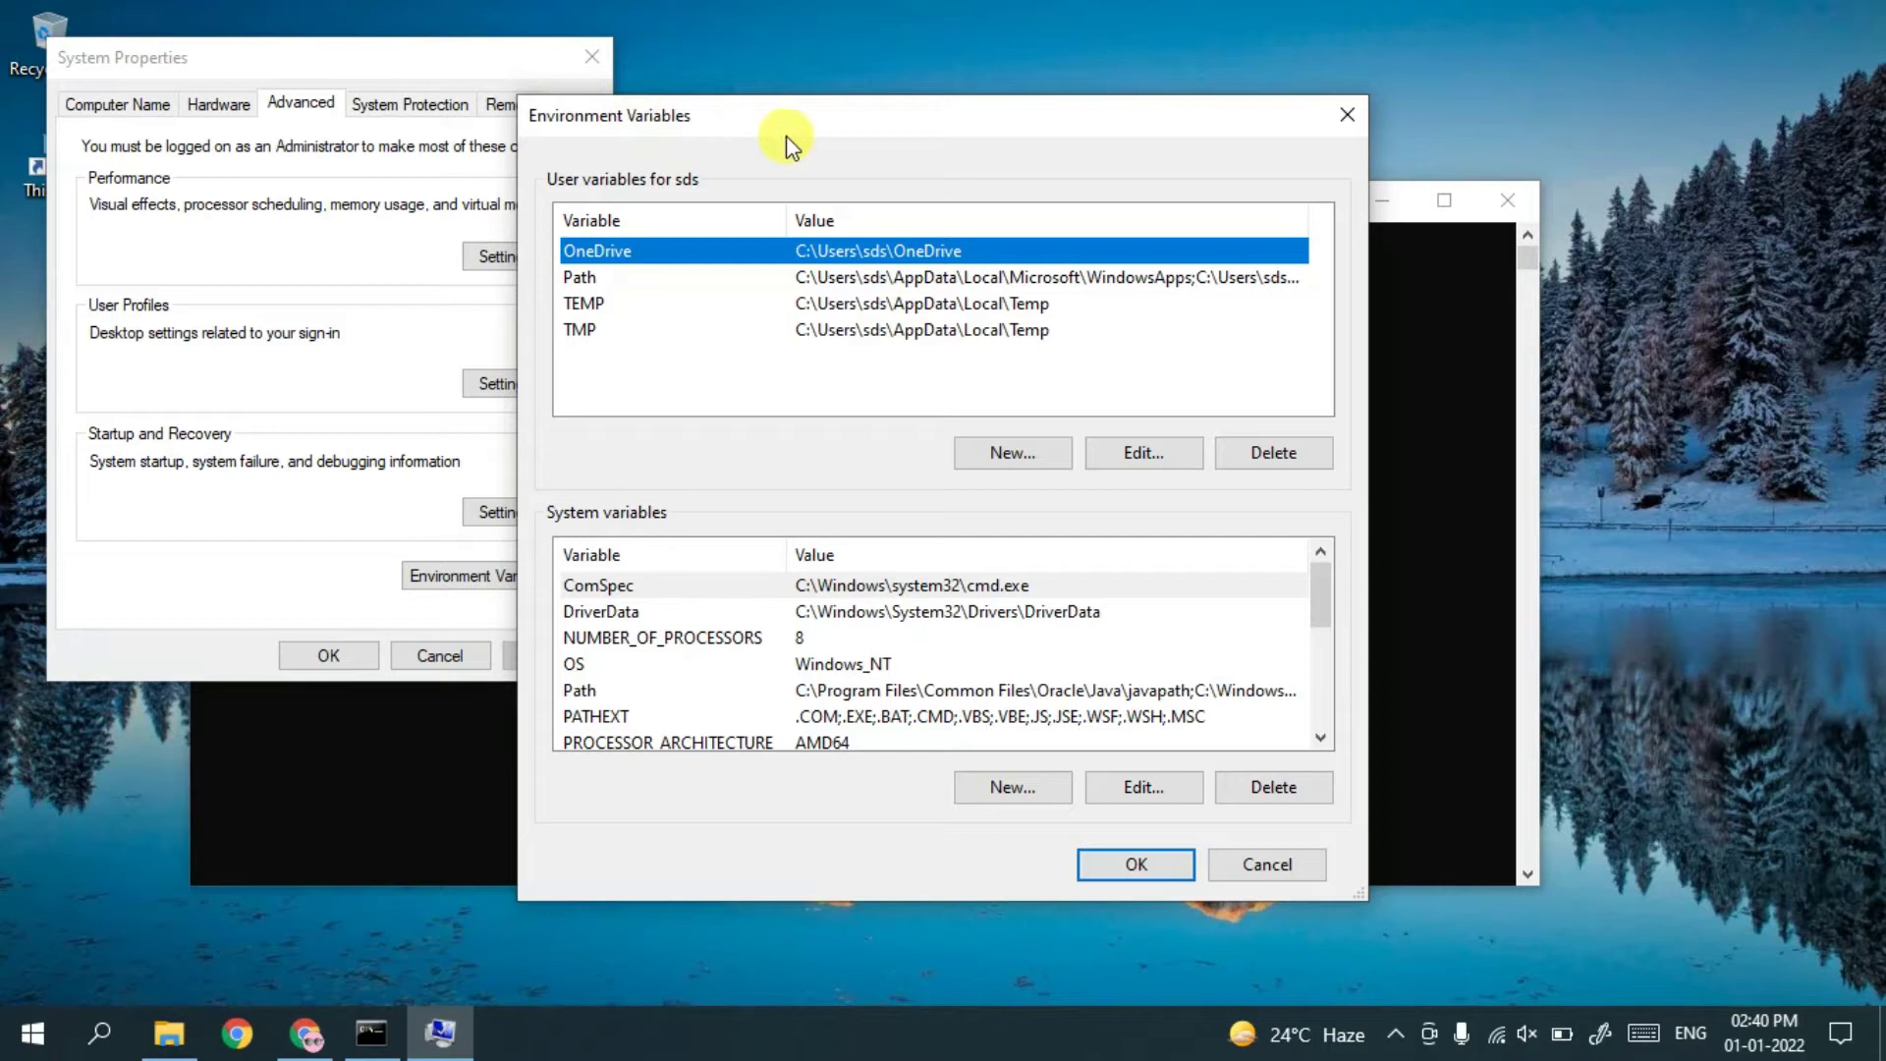
click(594, 688)
click(1164, 779)
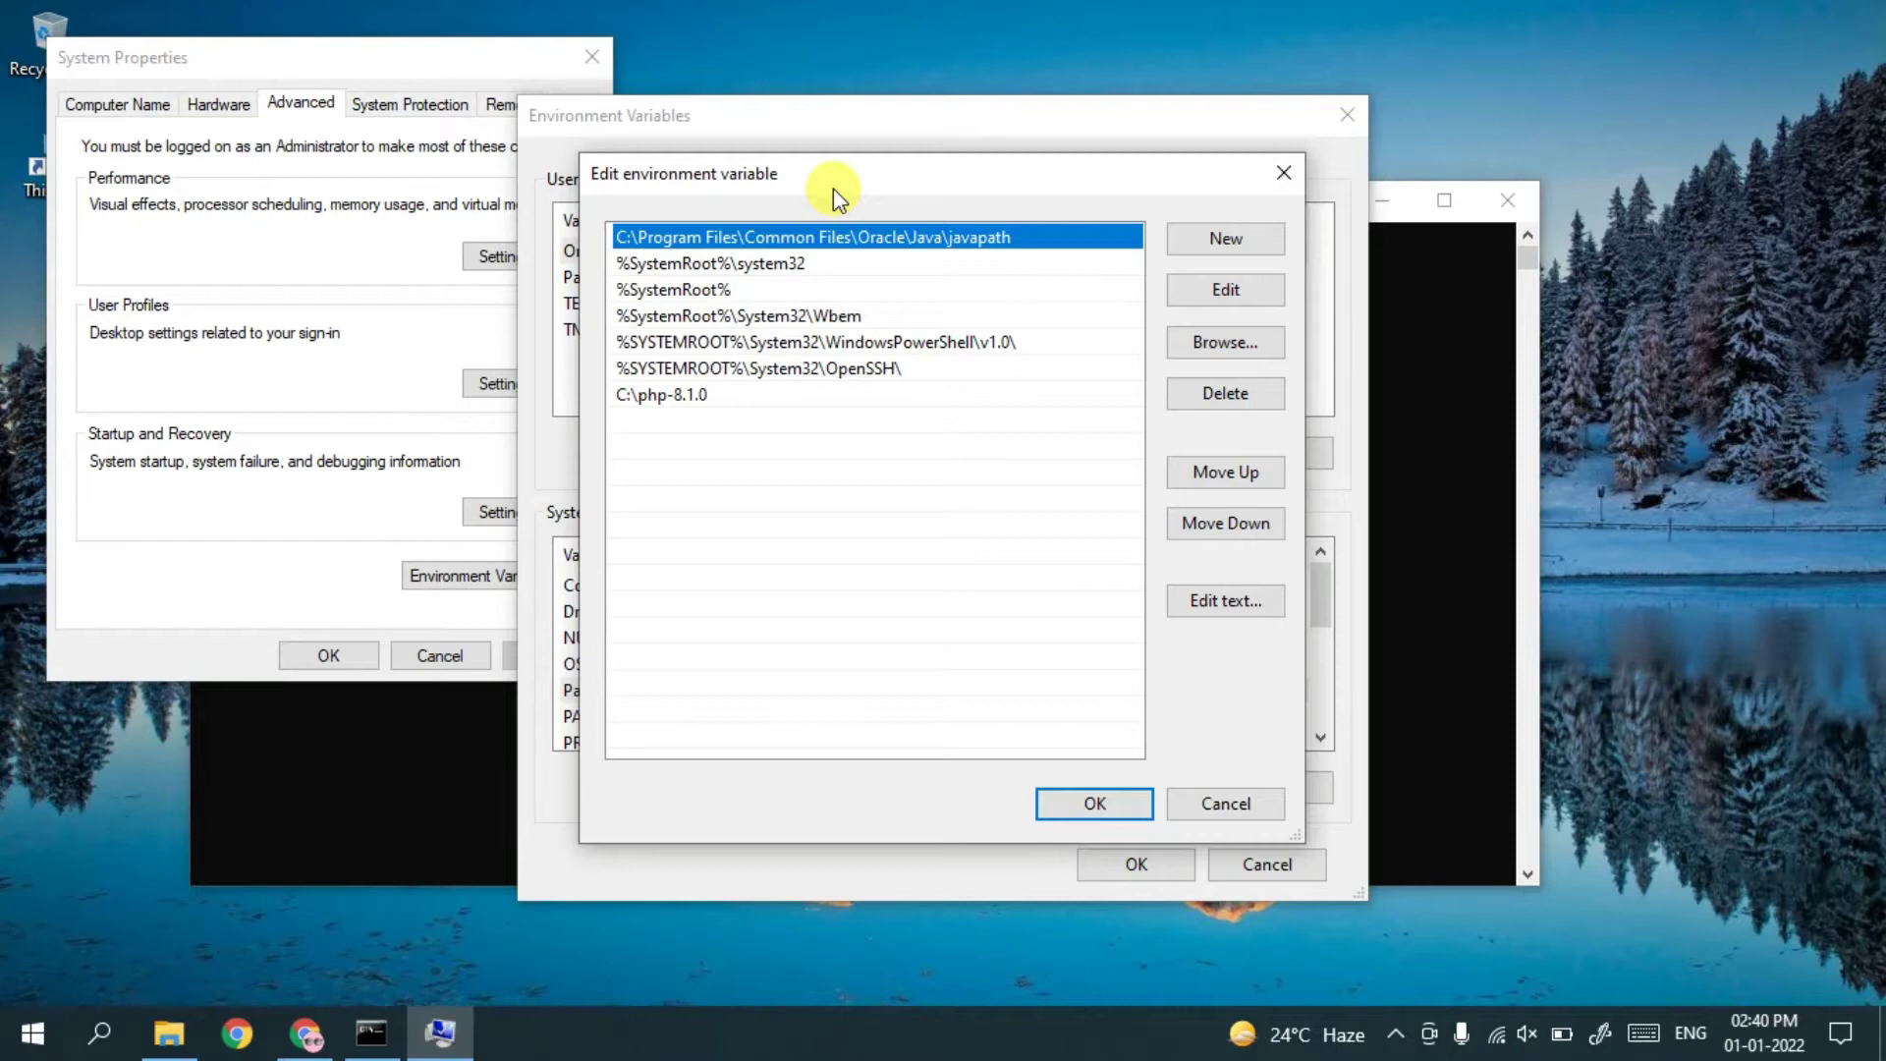
In File Explorer, navigate to the C:\Program Files\Java\jdk-17.0.1\bin folder
click(159, 1036)
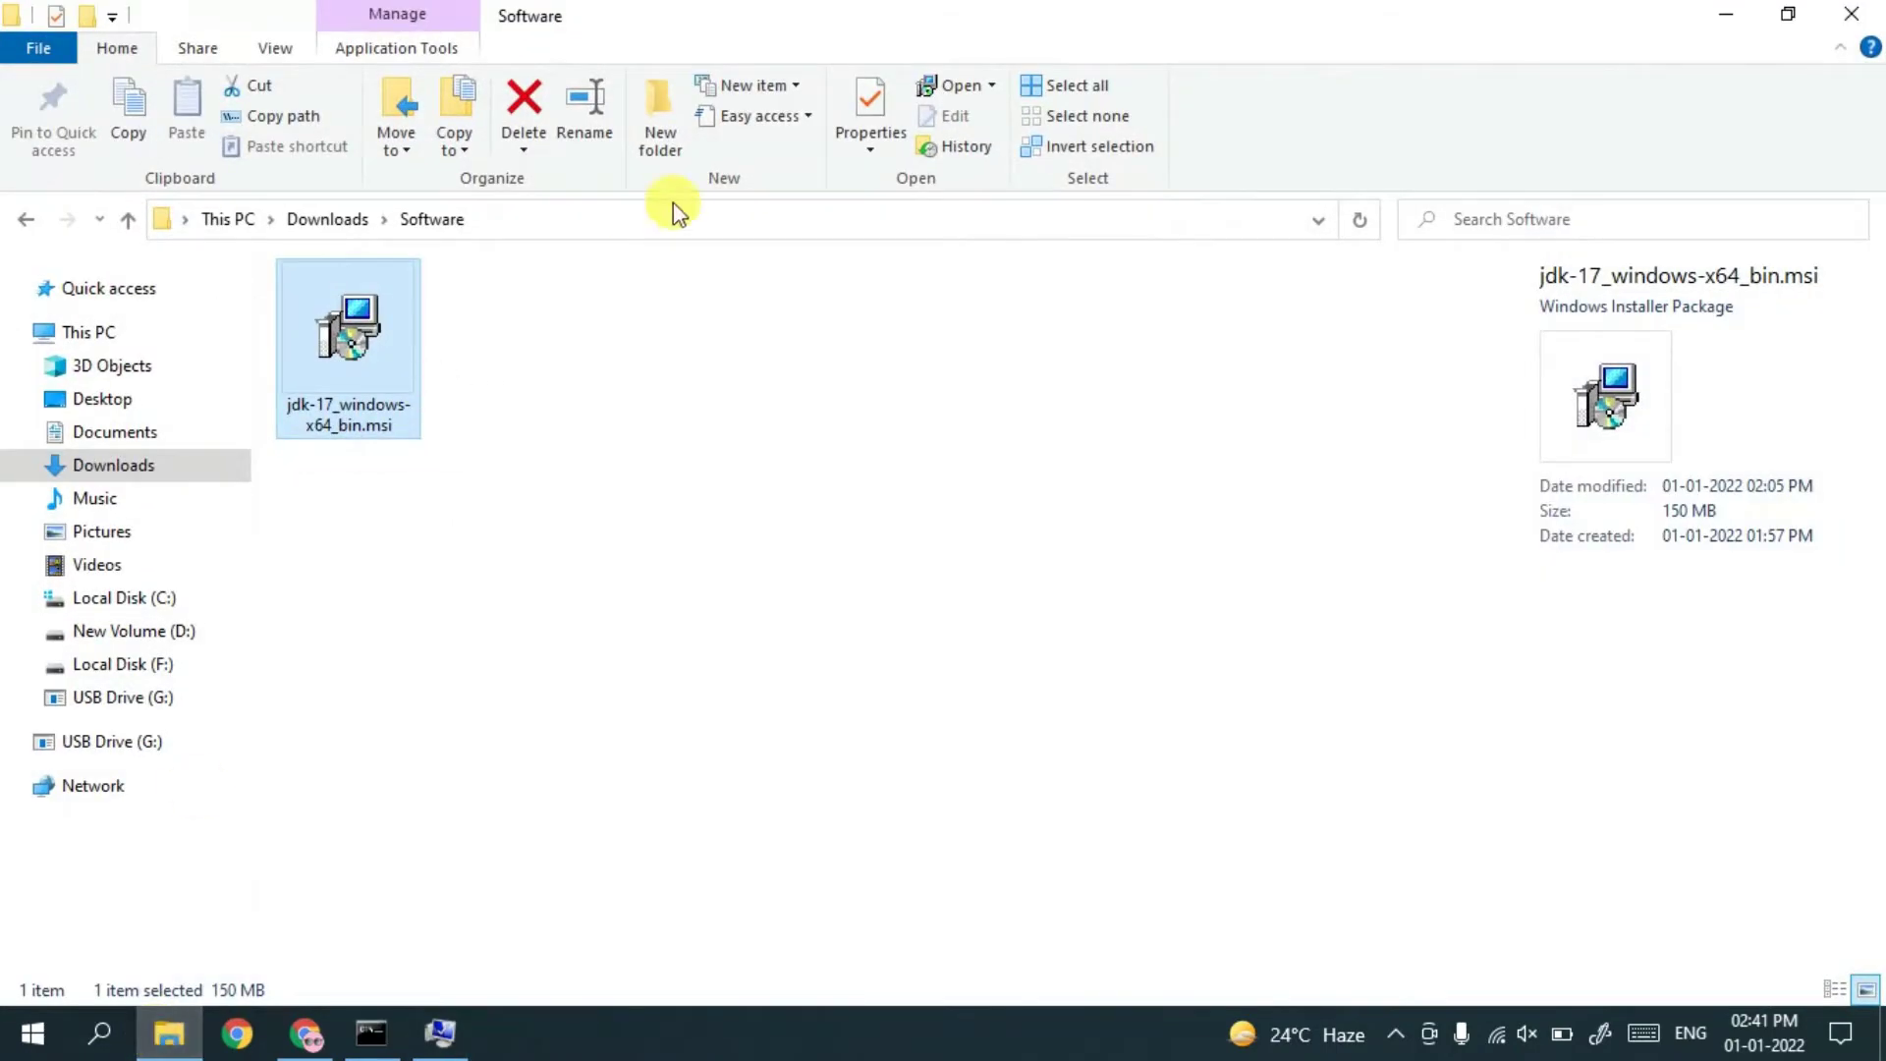
click(128, 603)
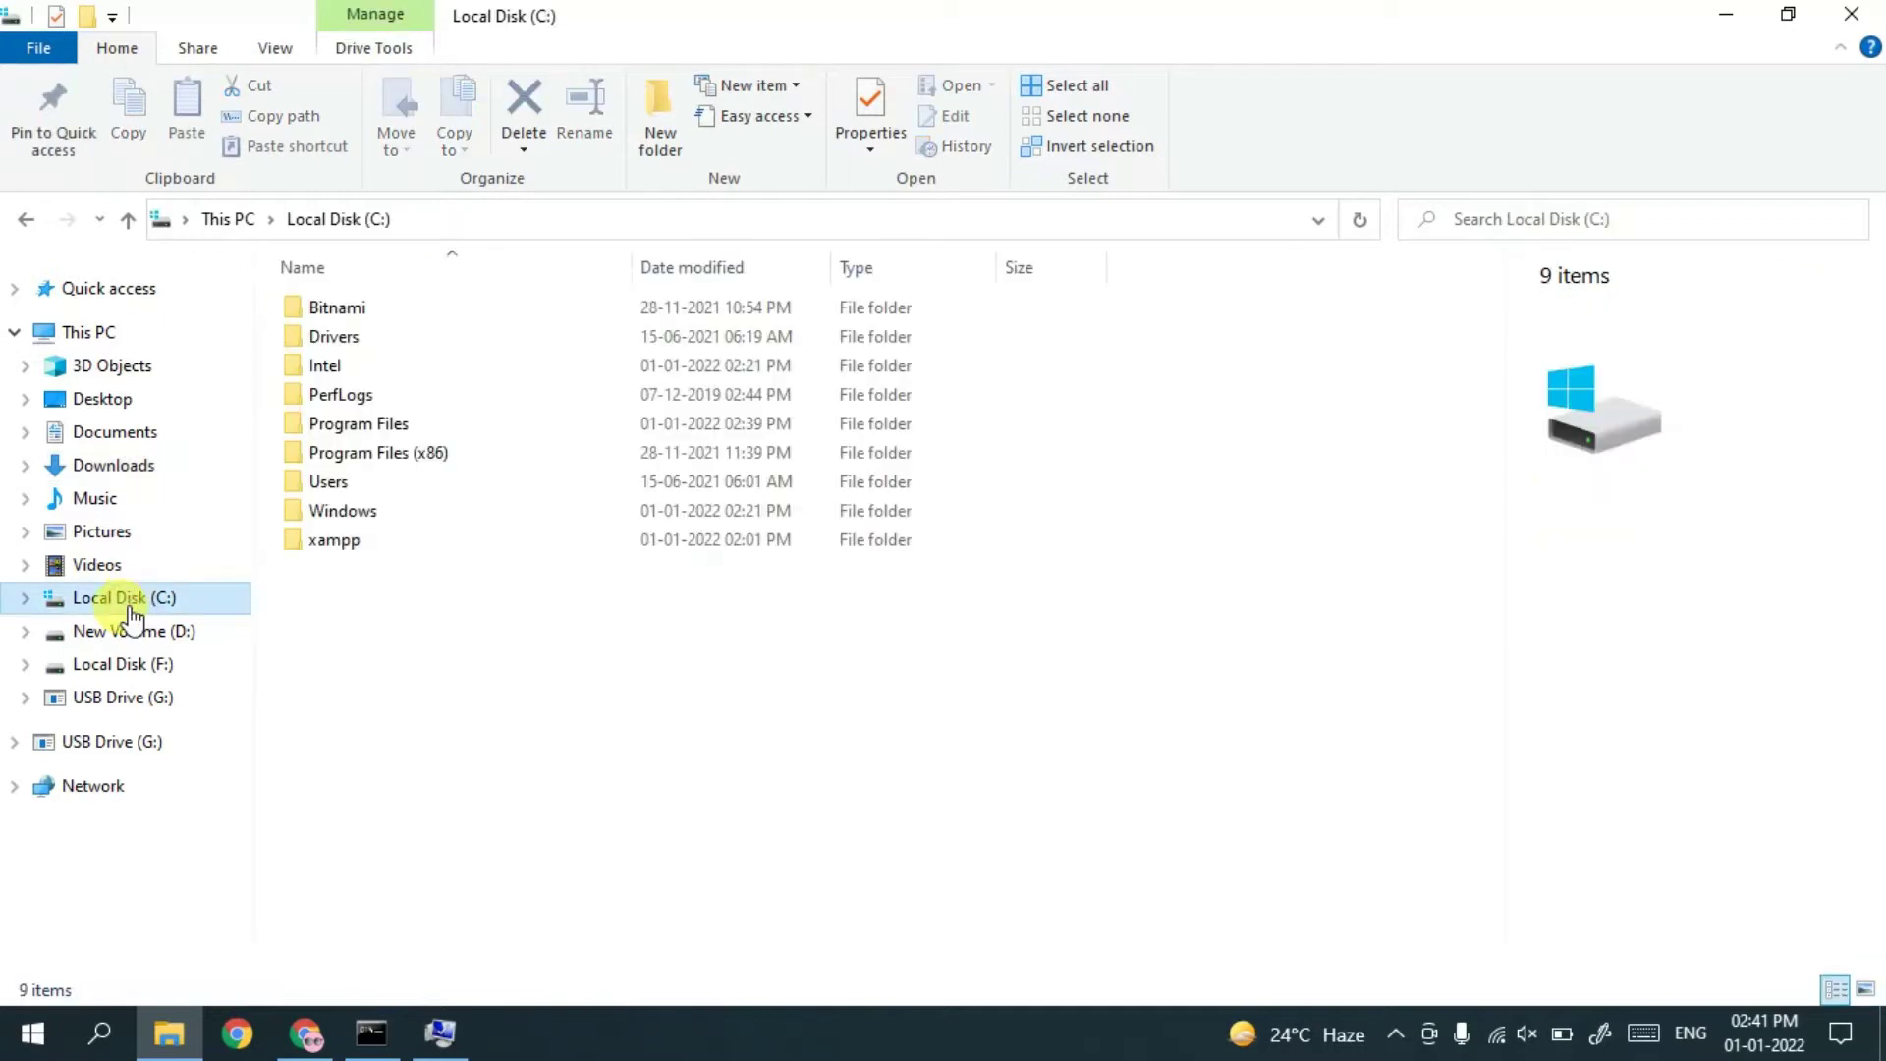
double_click(370, 422)
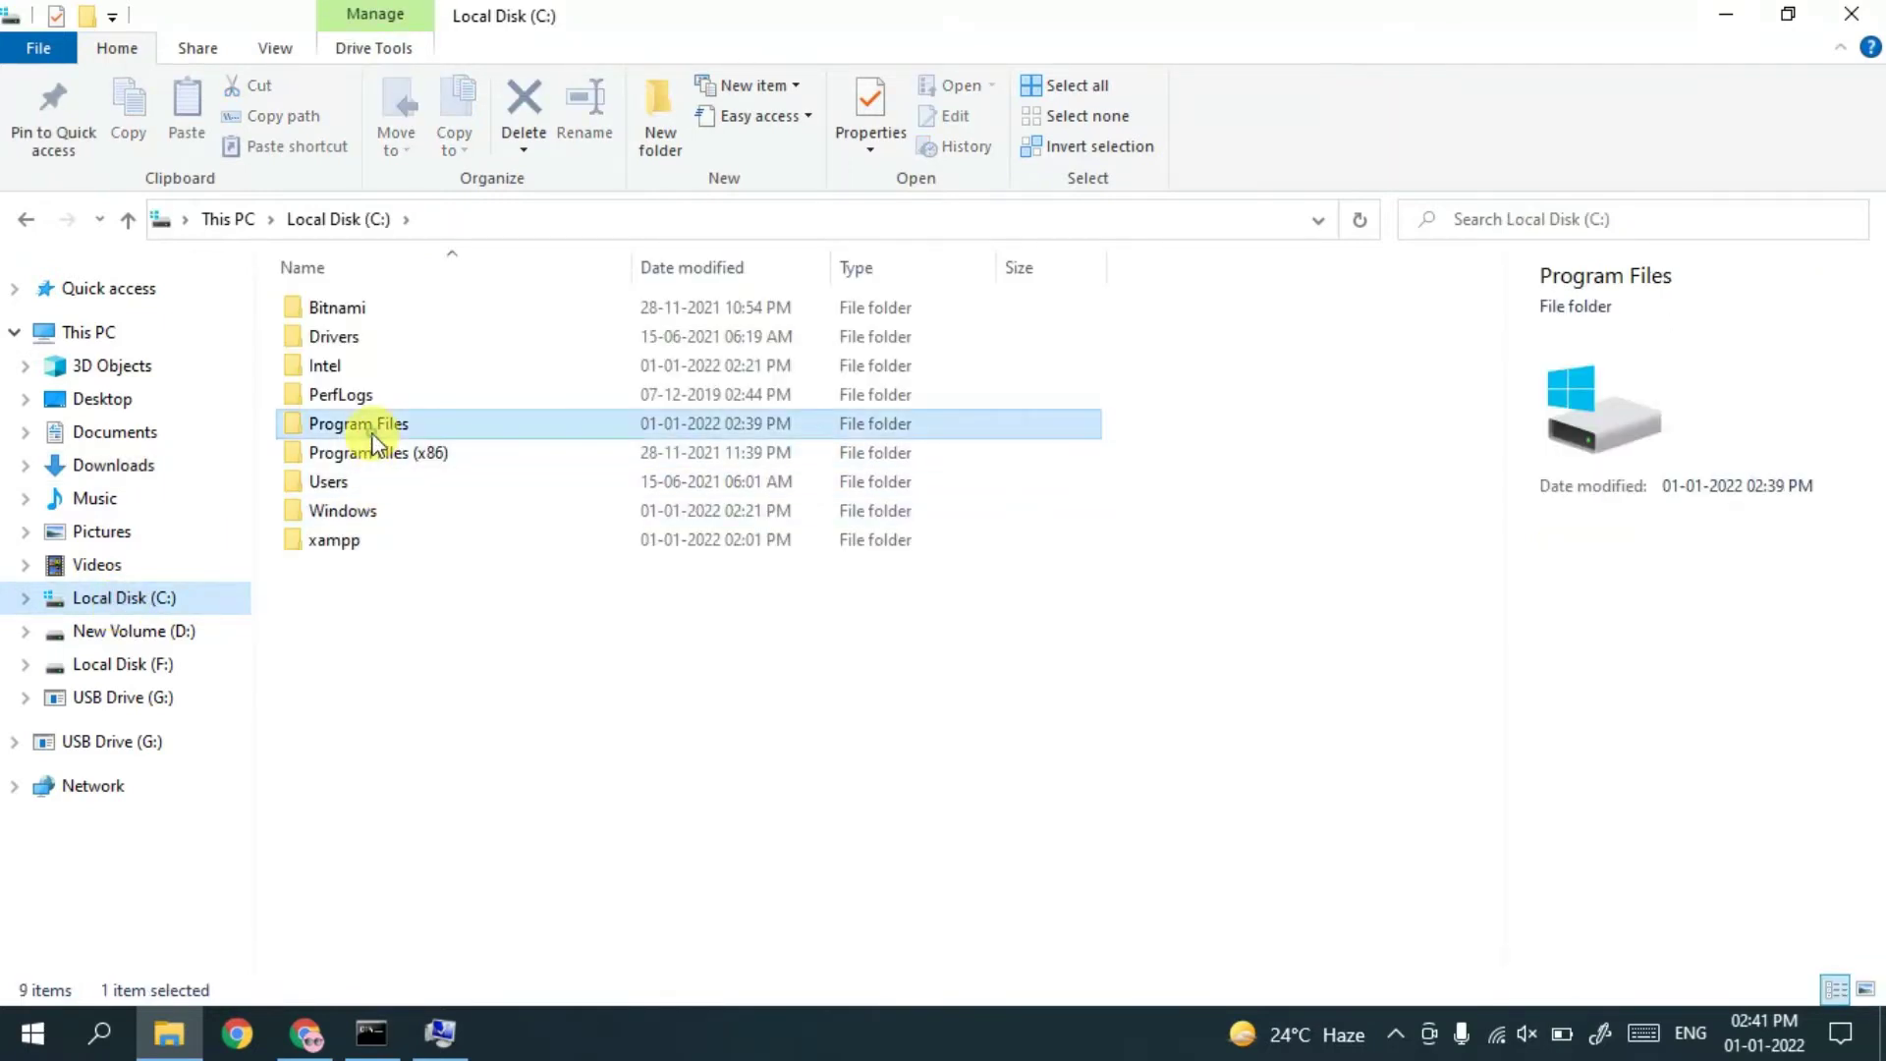
click(324, 539)
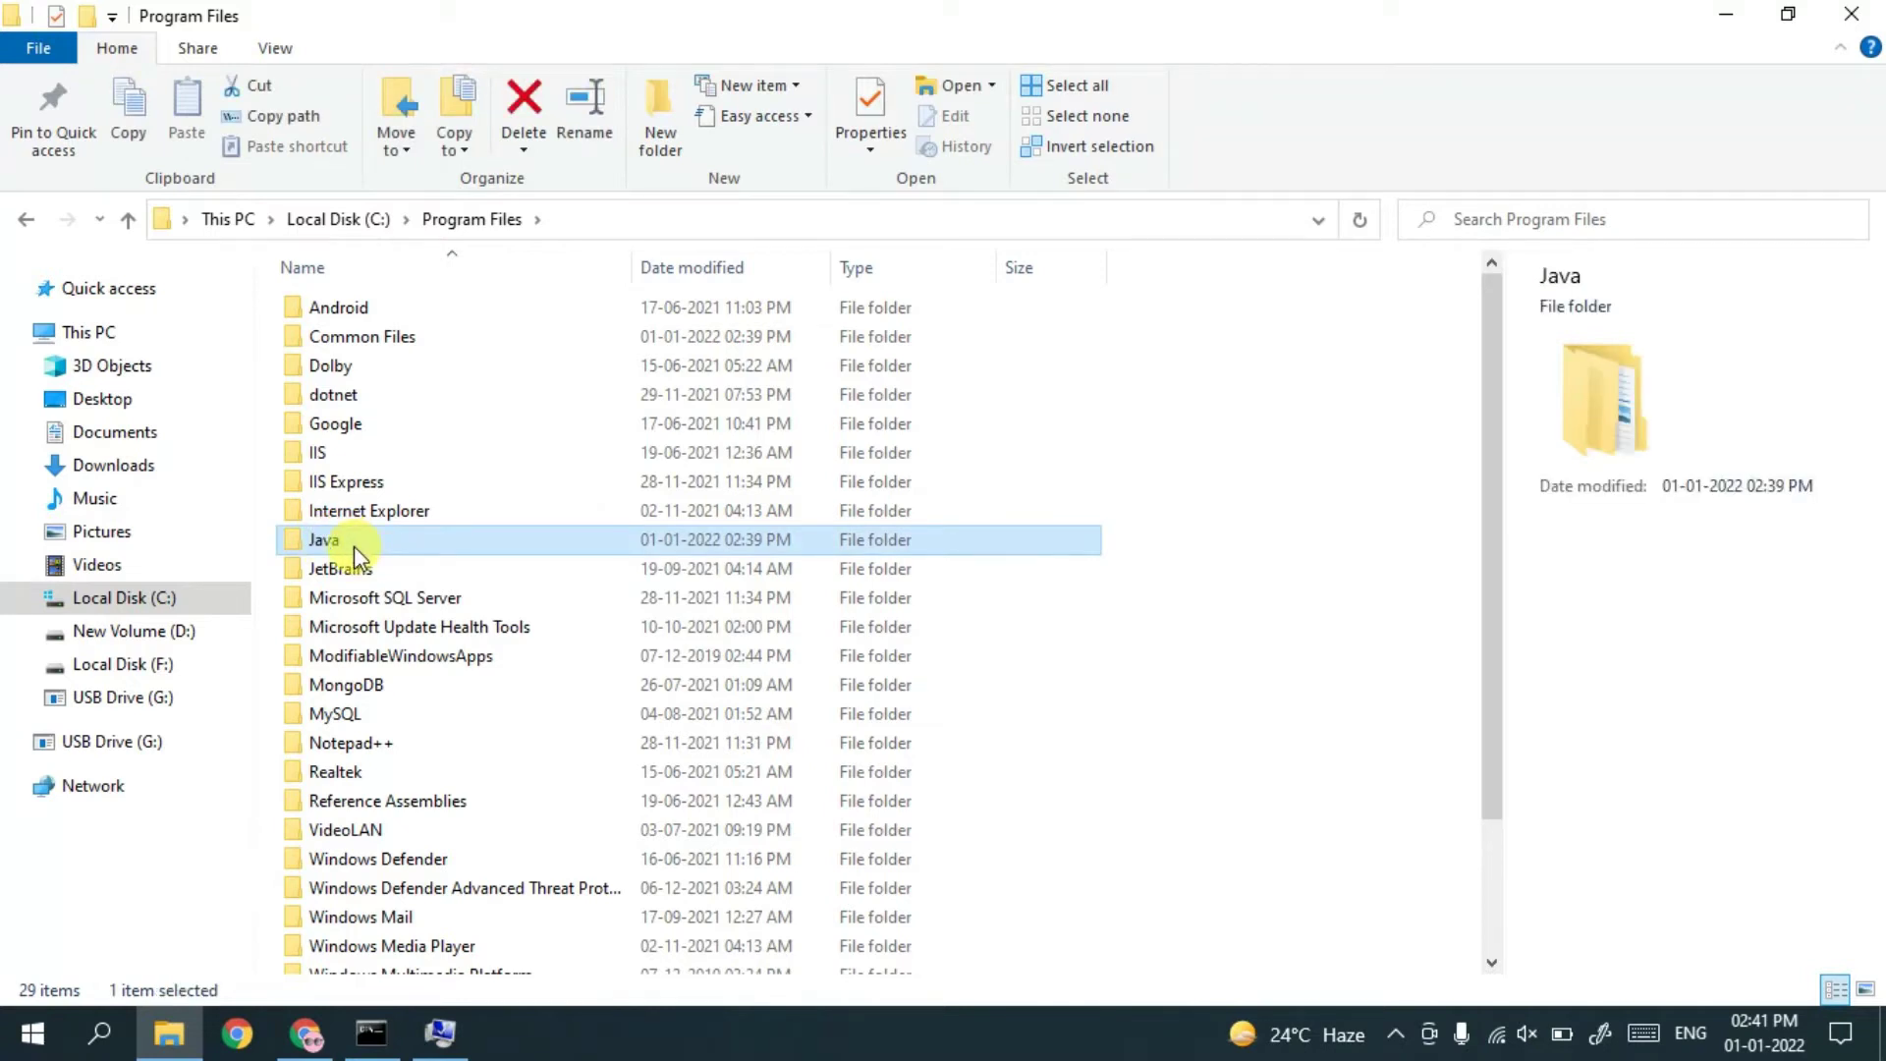
mouse_move(354, 545)
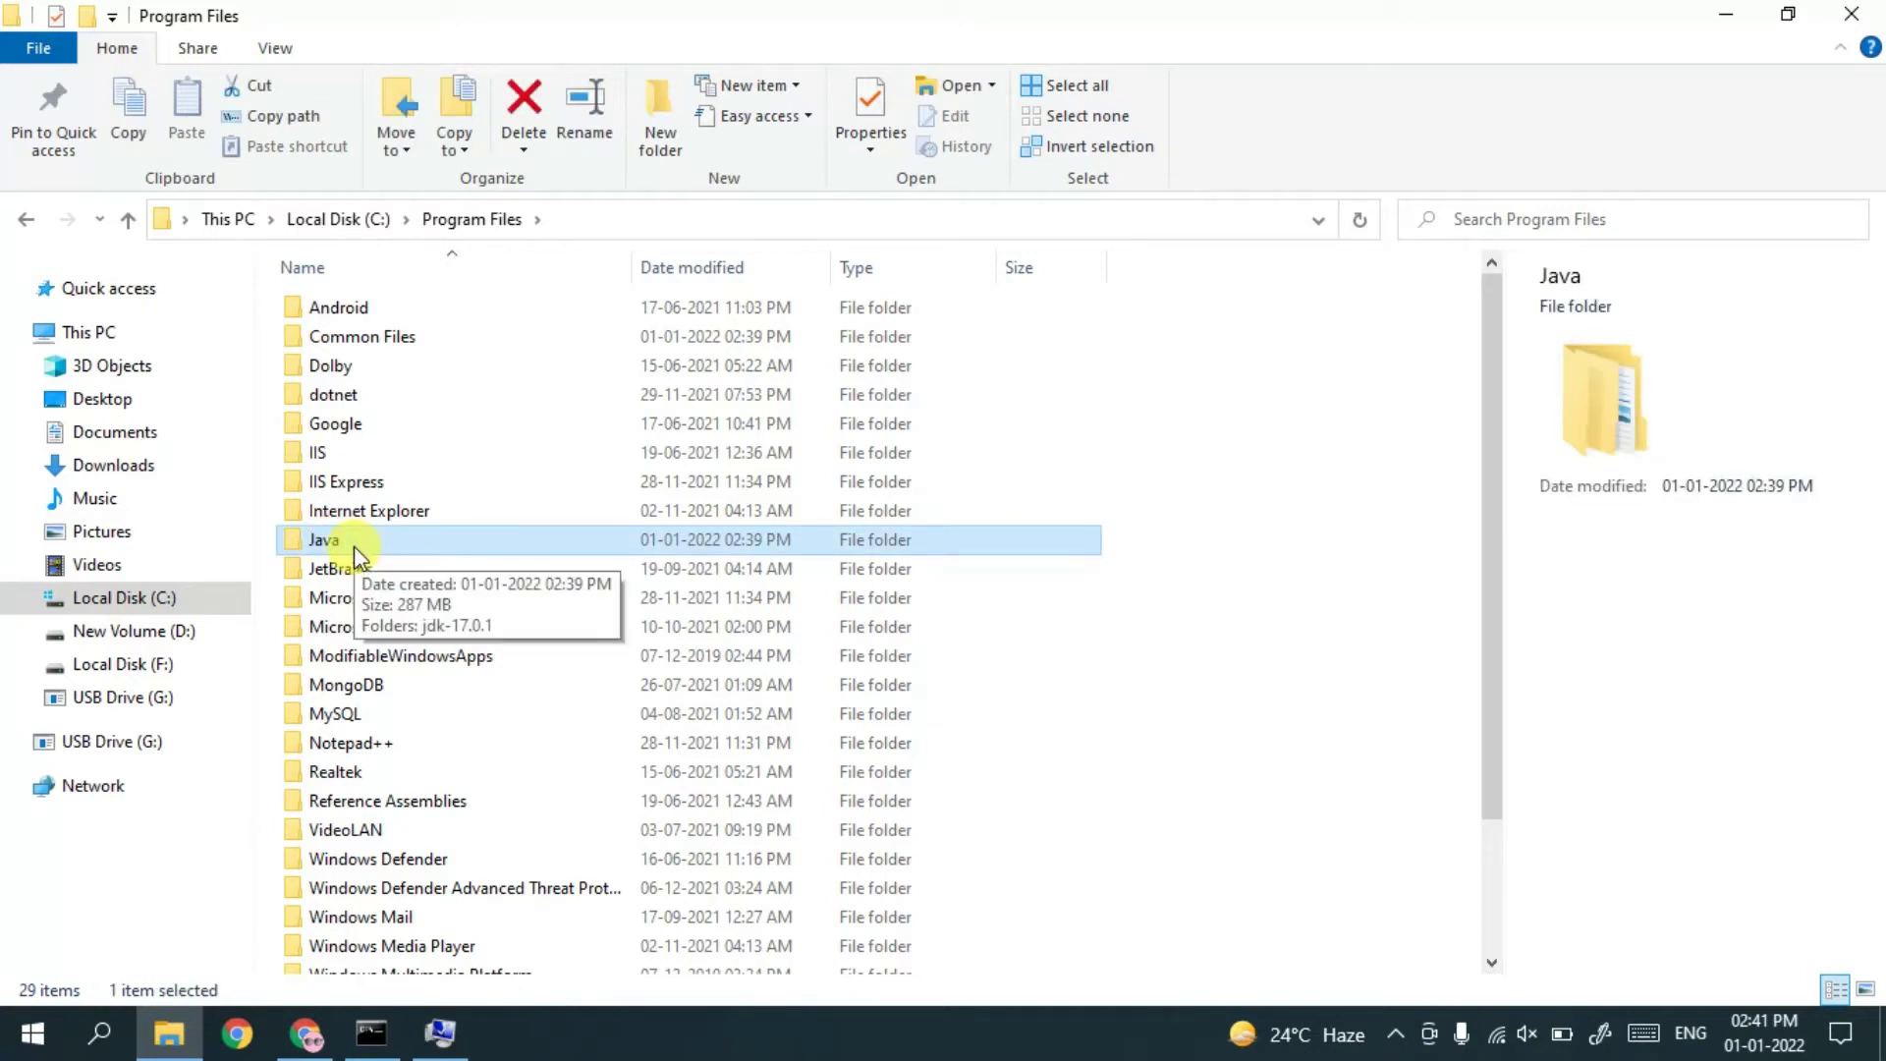
double_click(354, 547)
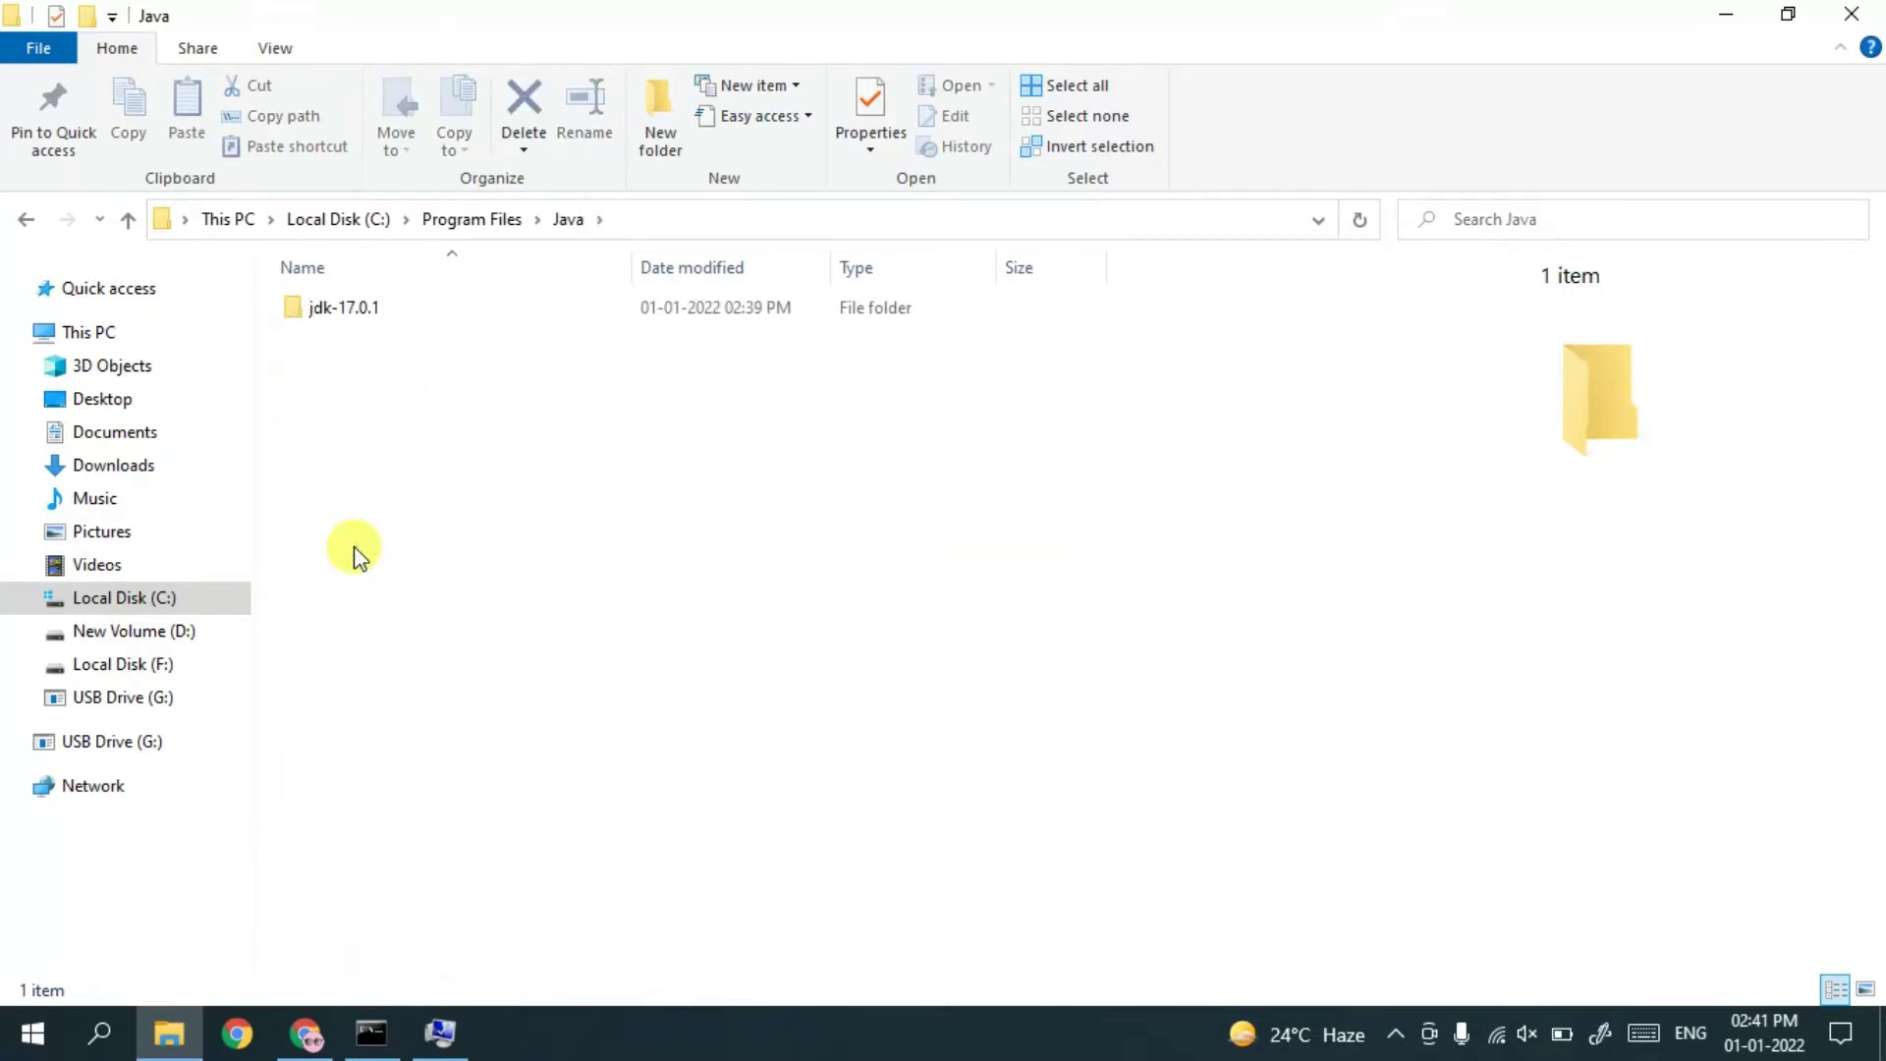
click(406, 304)
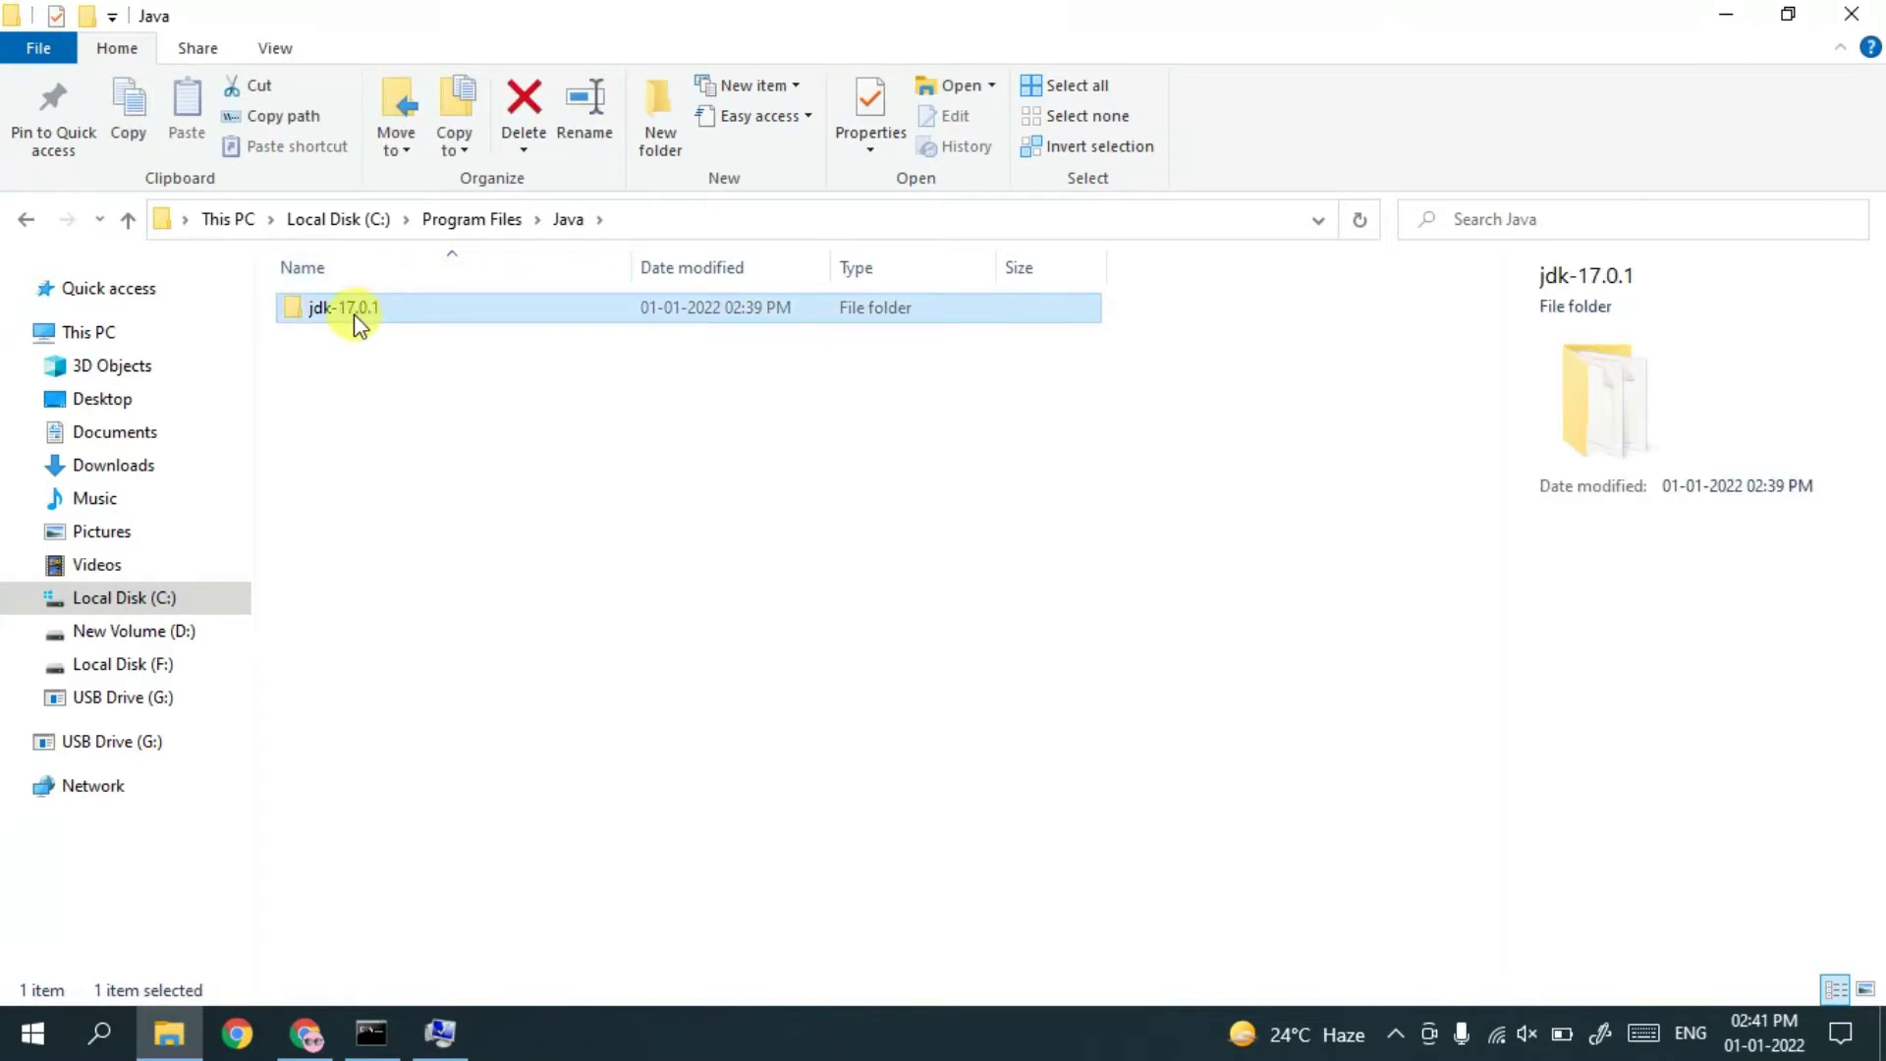
mouse_move(355, 320)
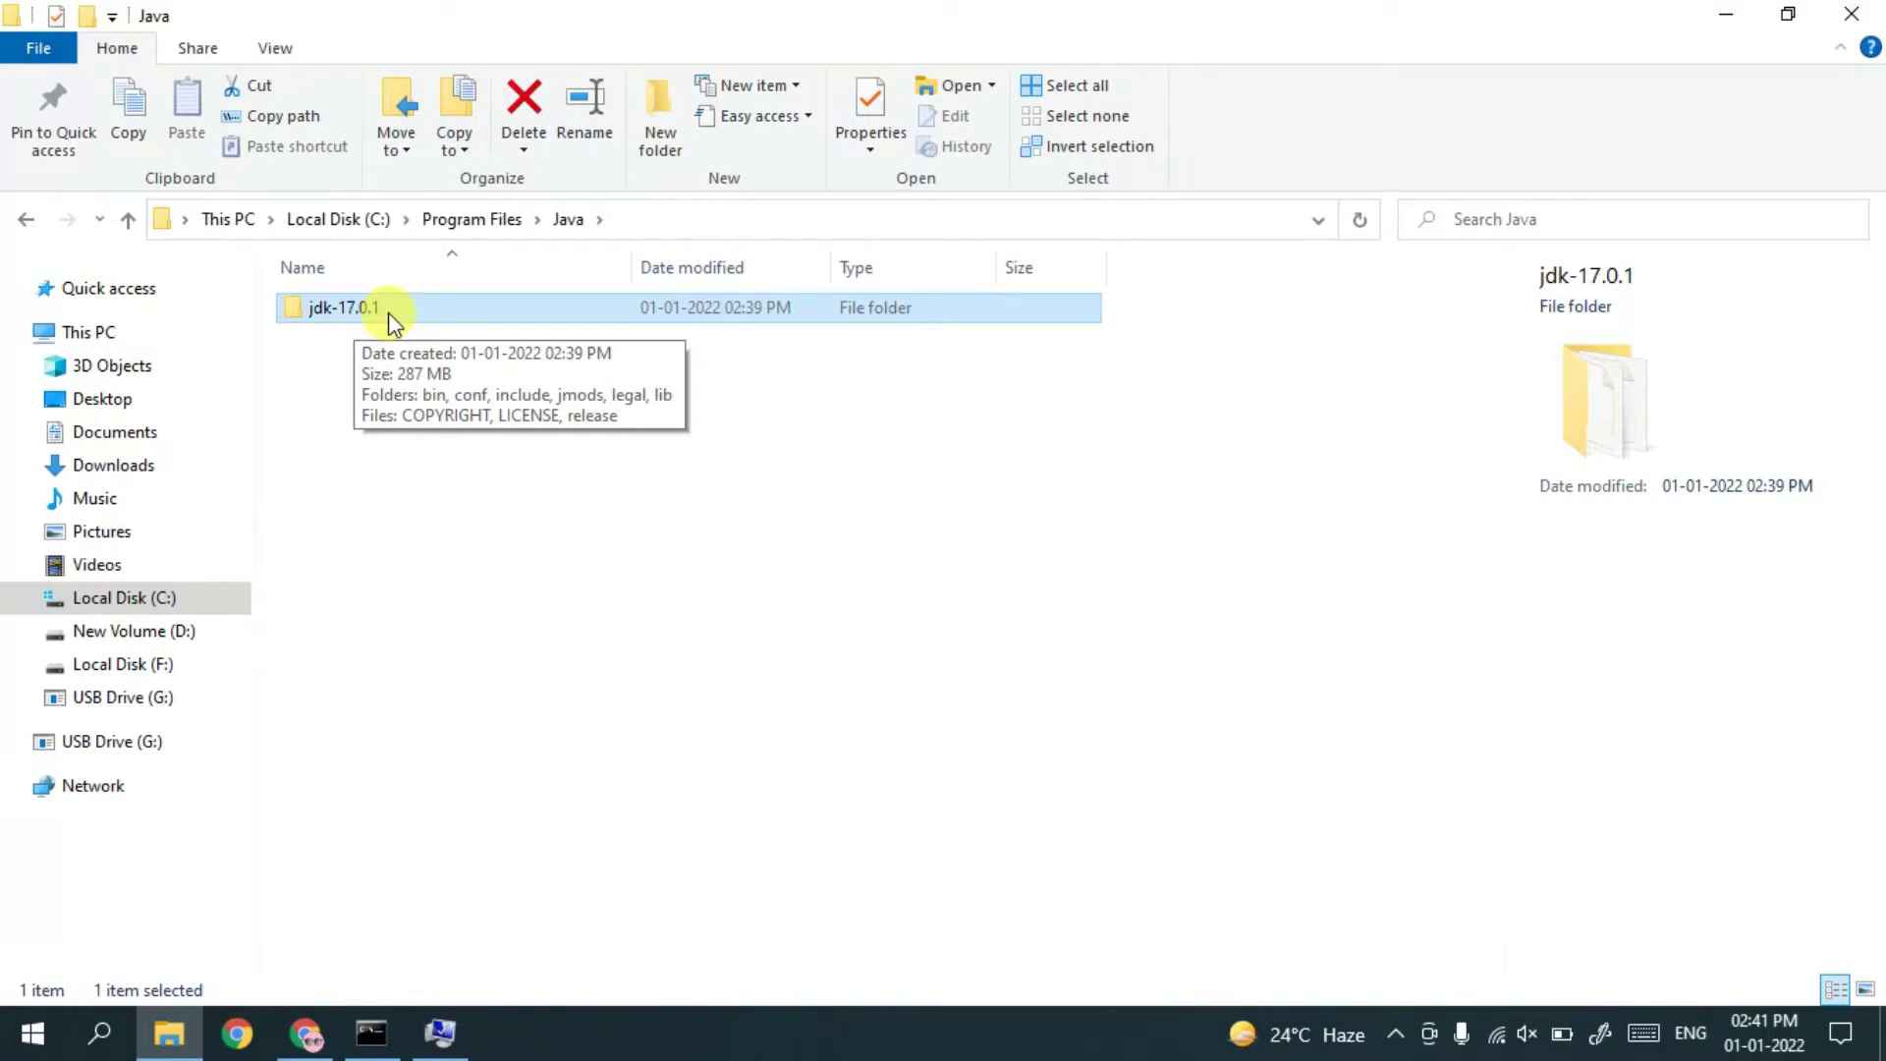
double_click(387, 312)
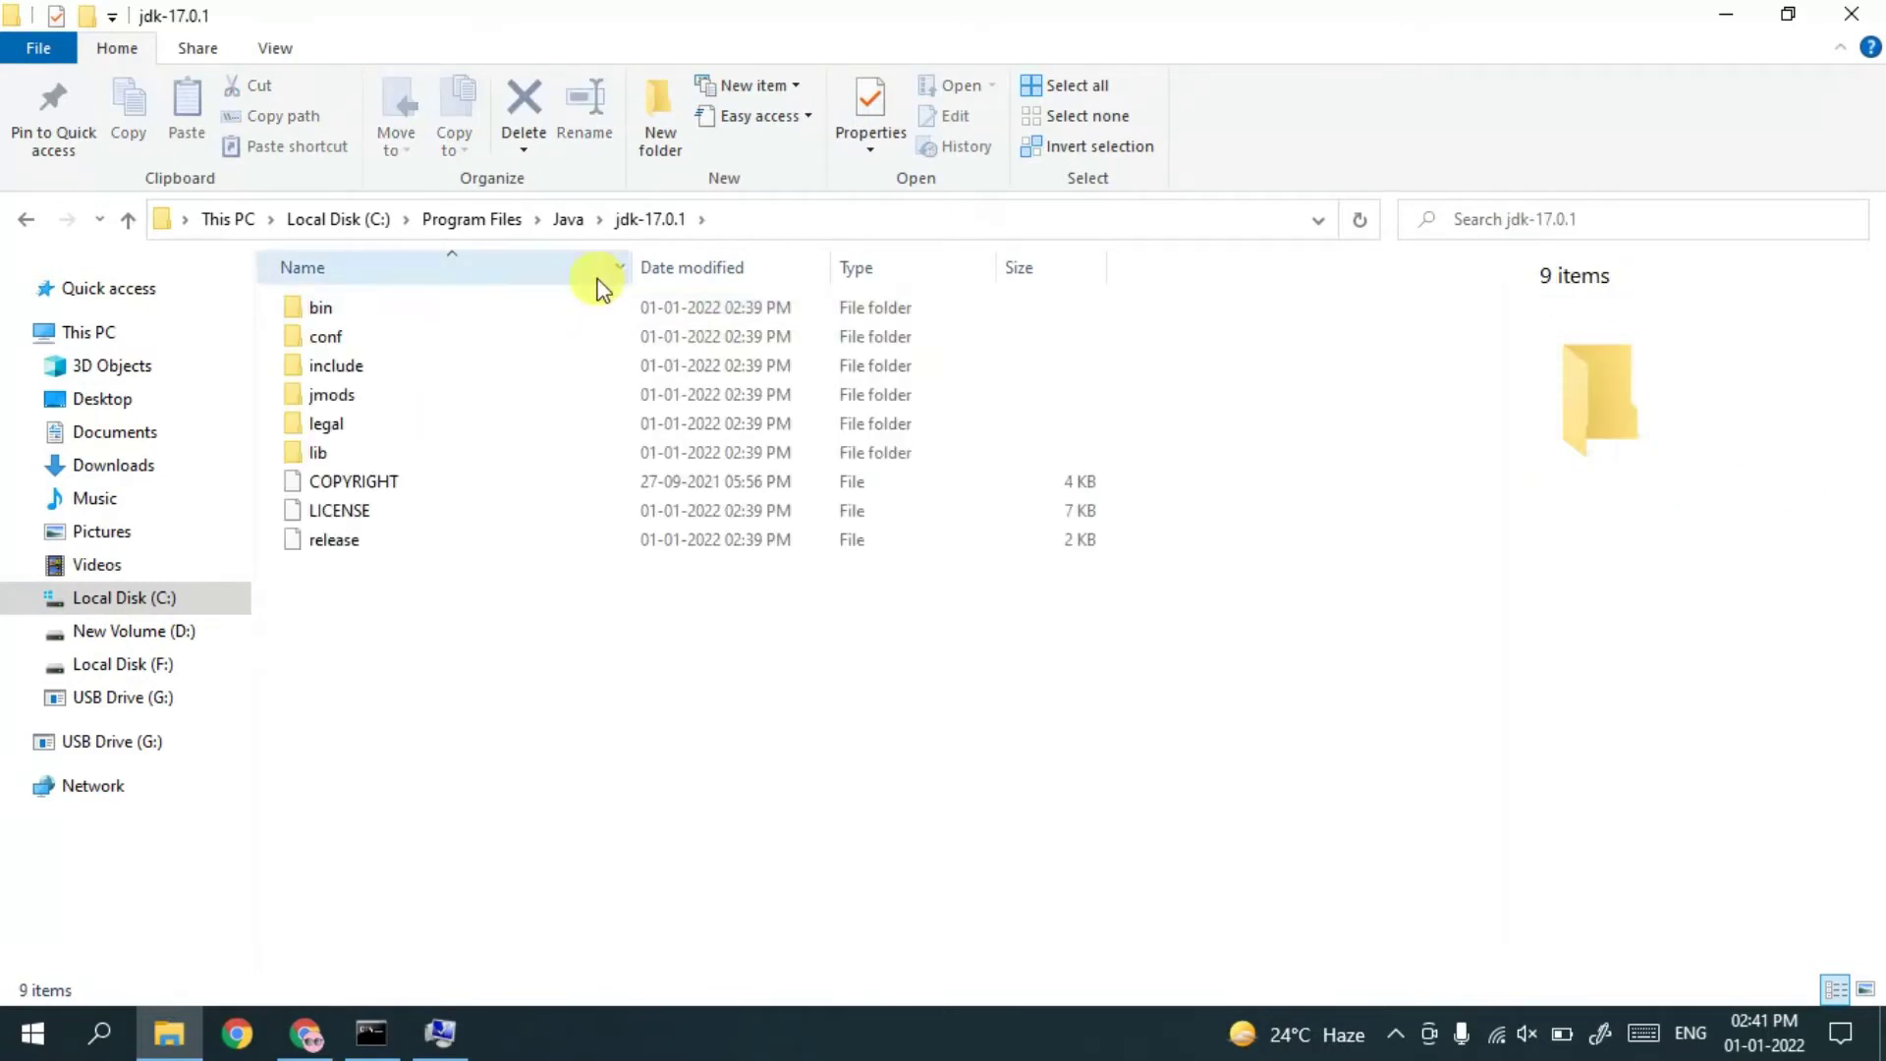
click(546, 310)
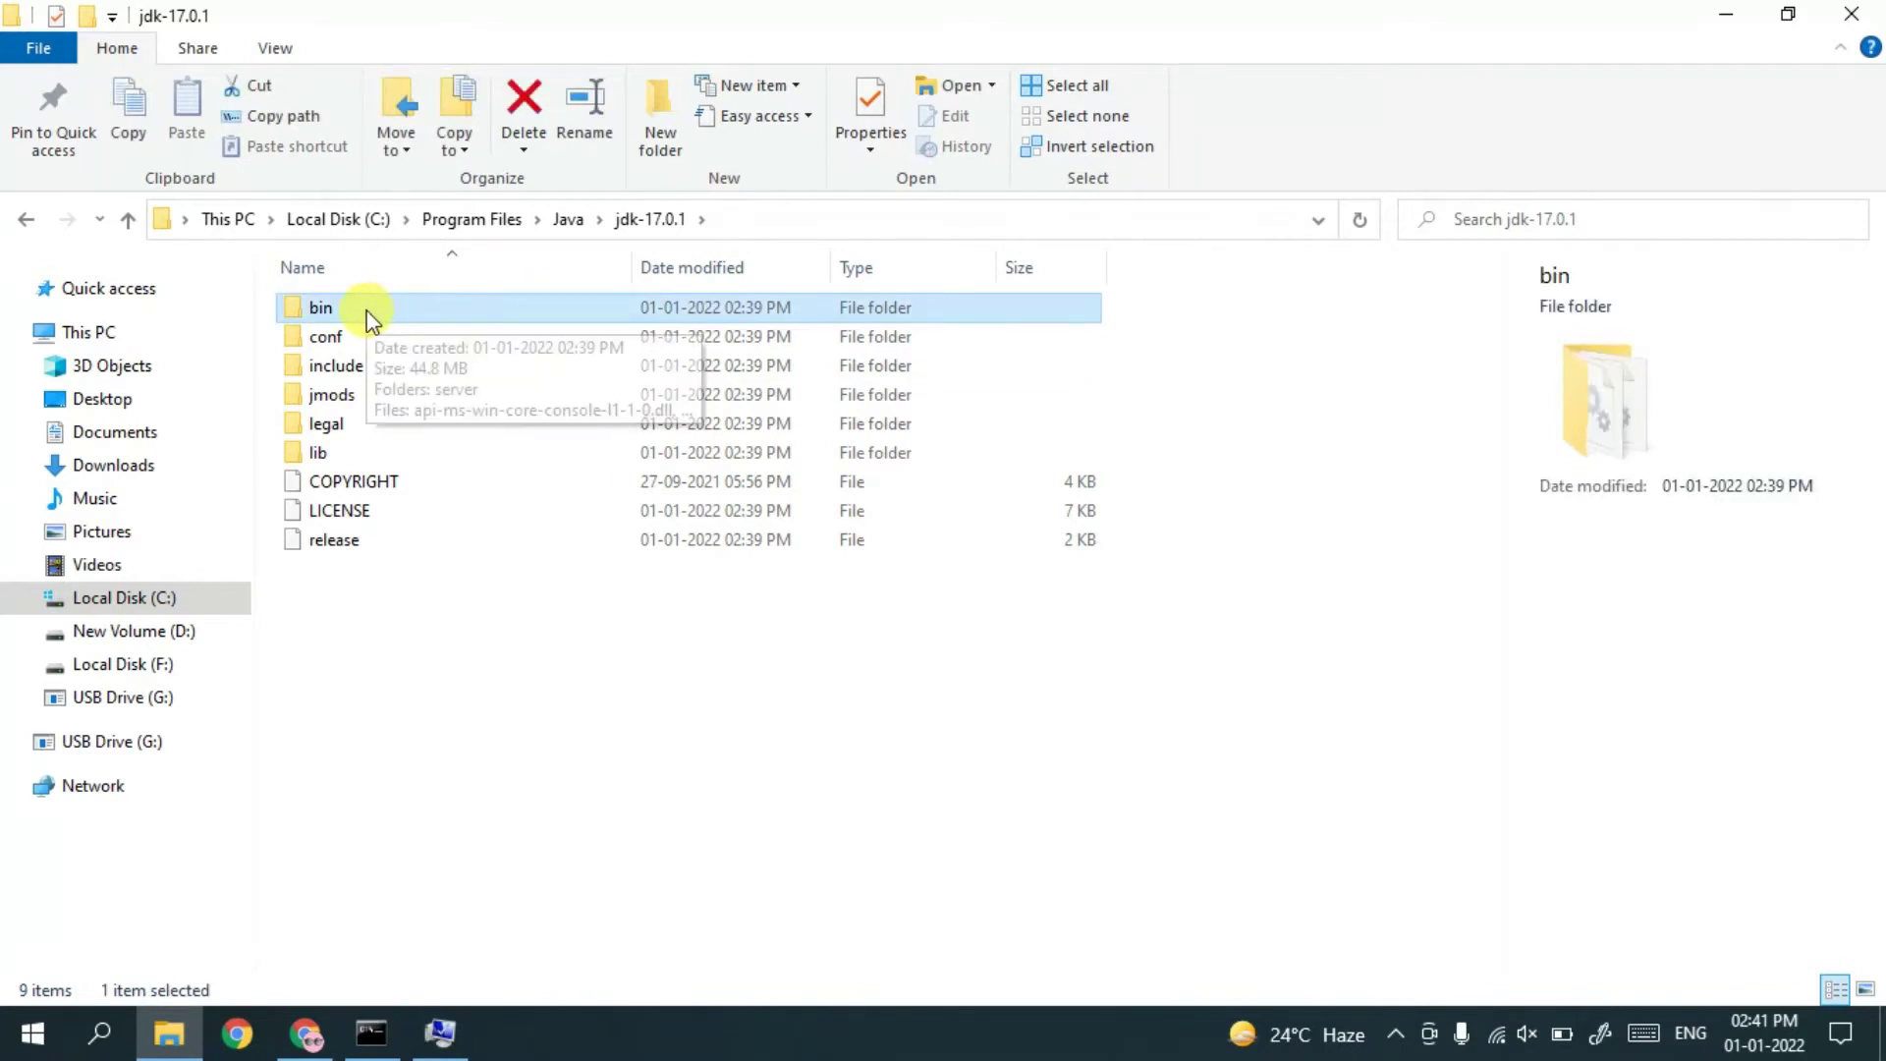
double_click(367, 310)
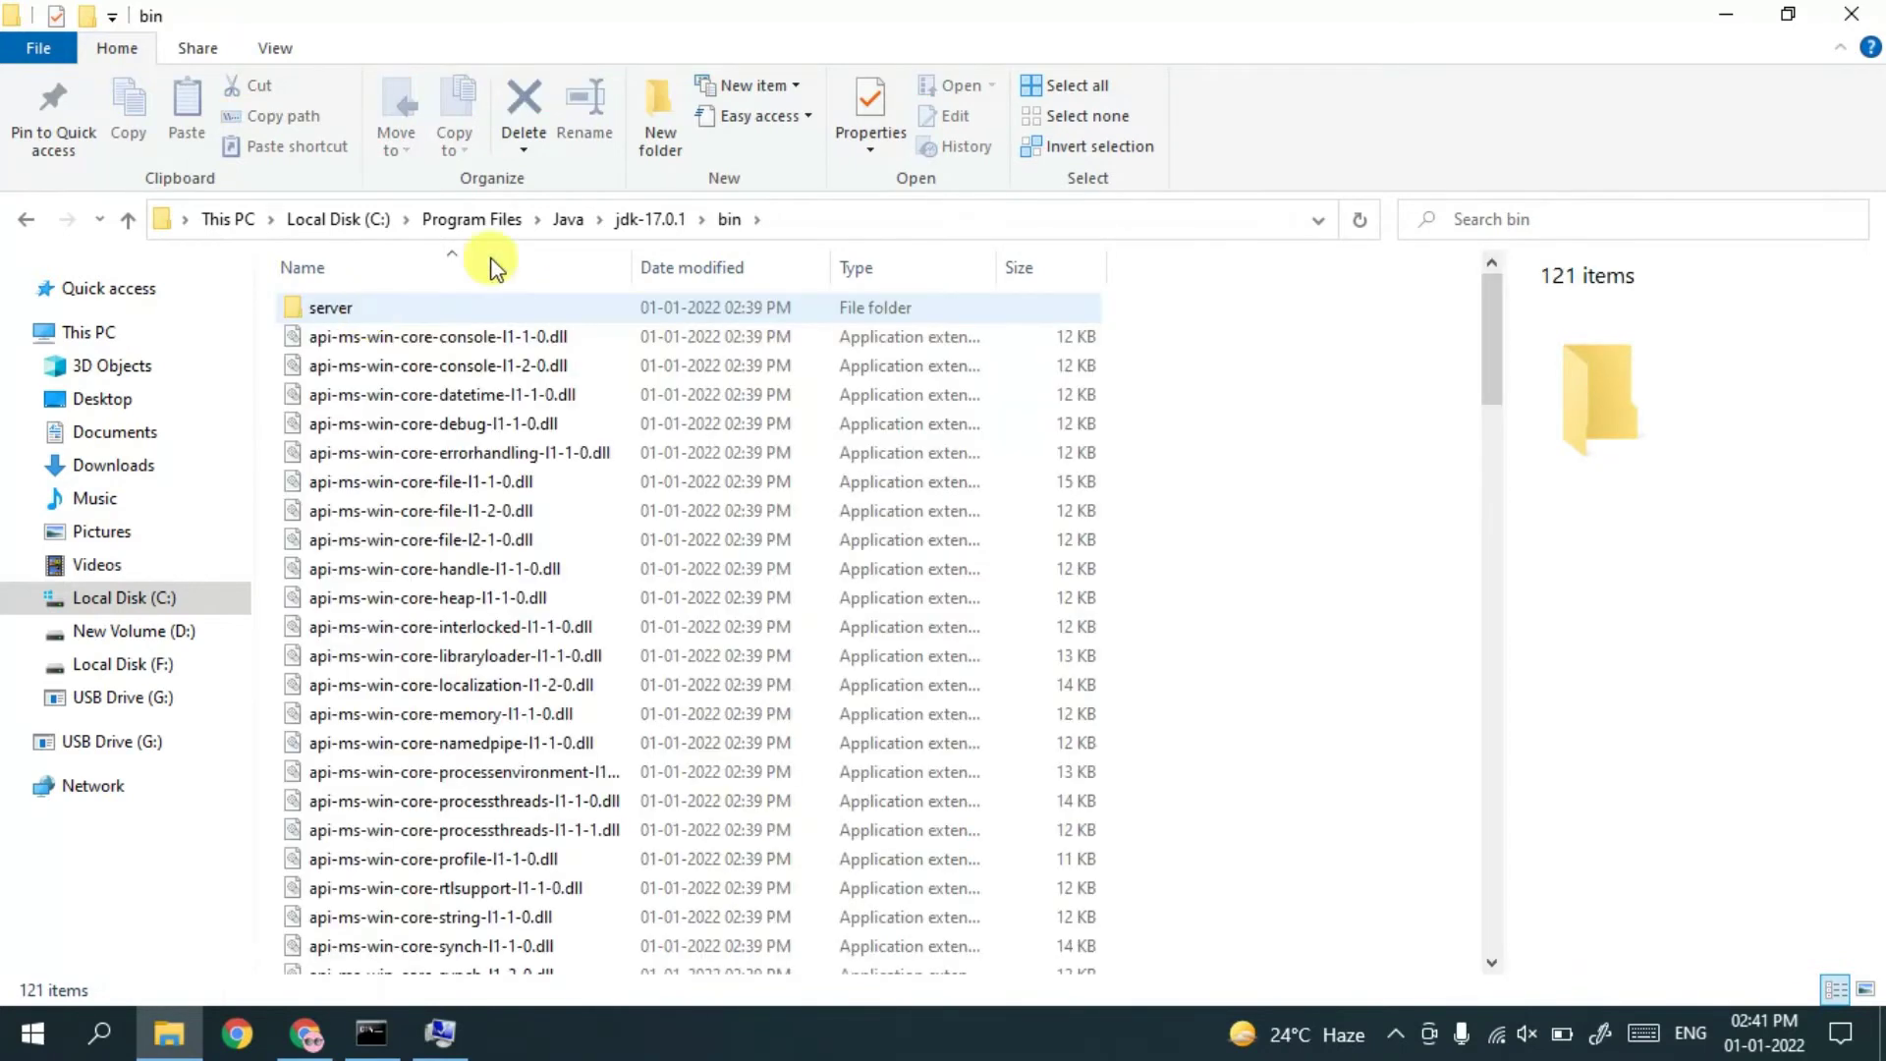
Copy the bin folder's full path from the address bar and minimize File Explorer
click(932, 231)
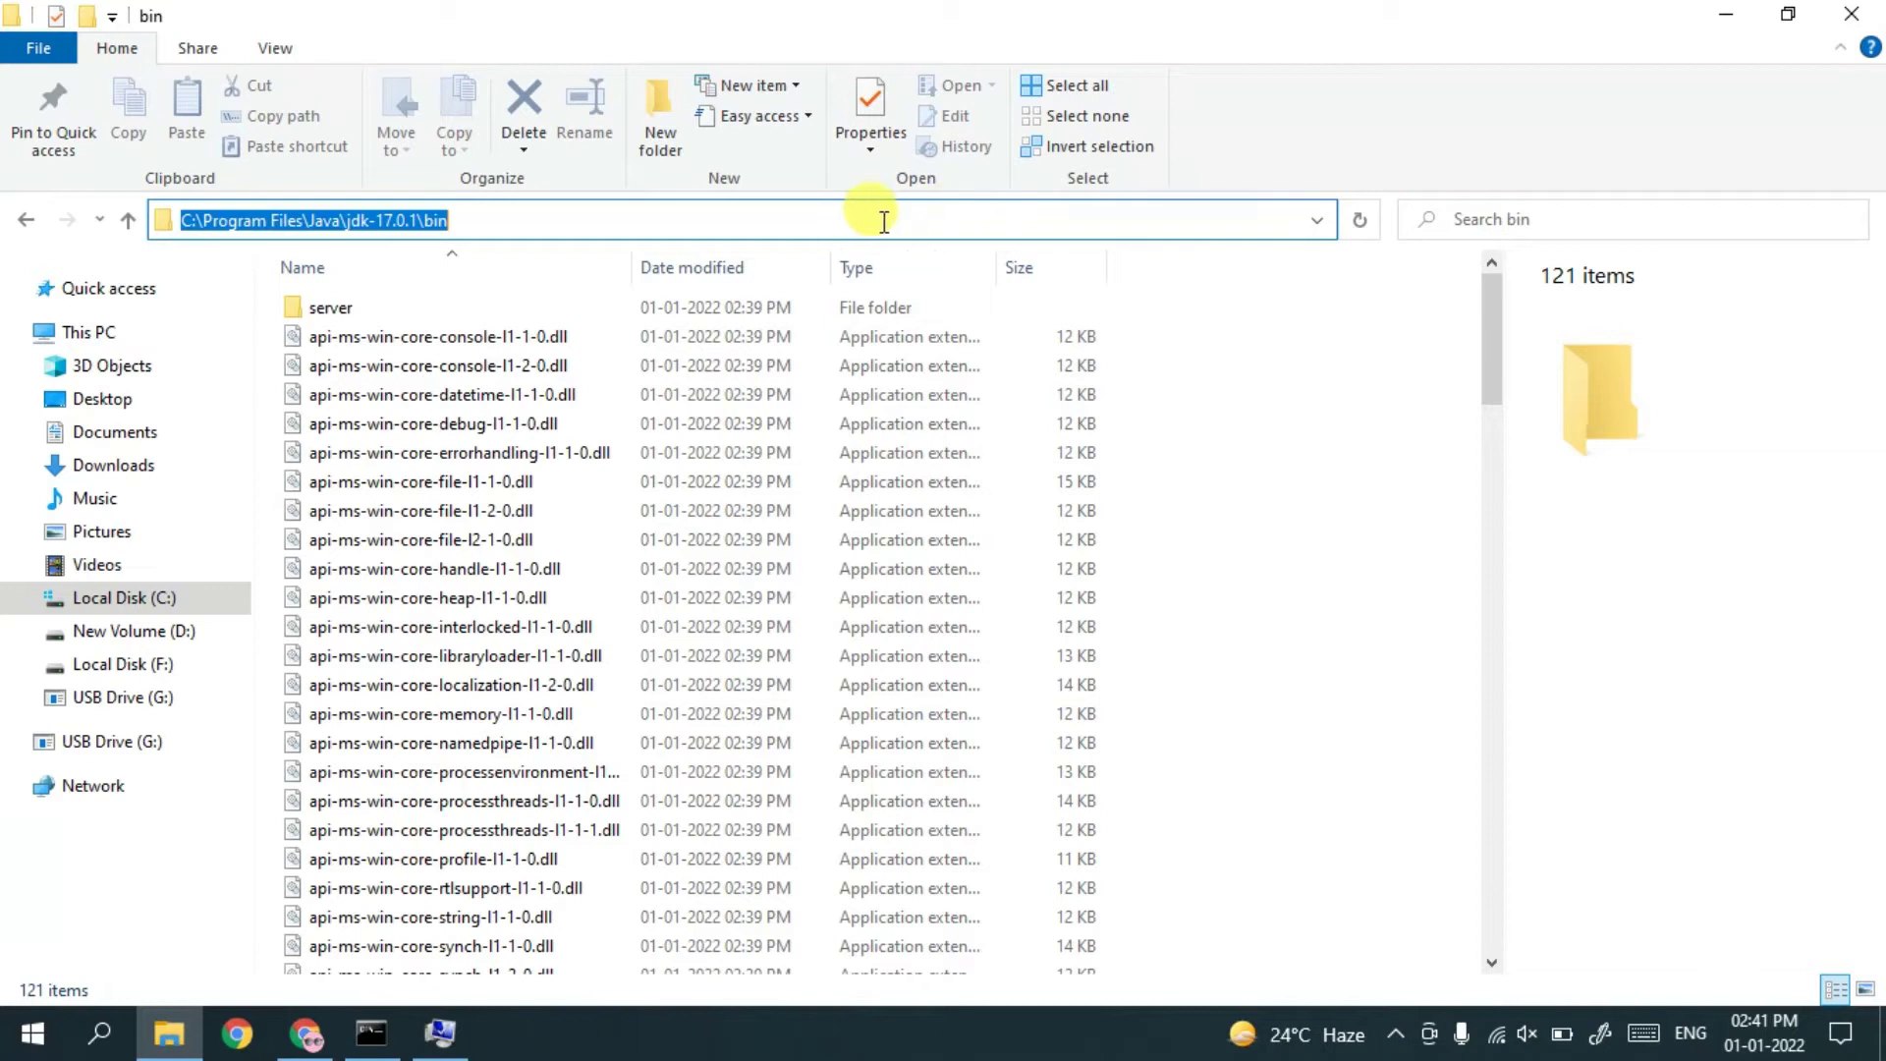
right_click(943, 220)
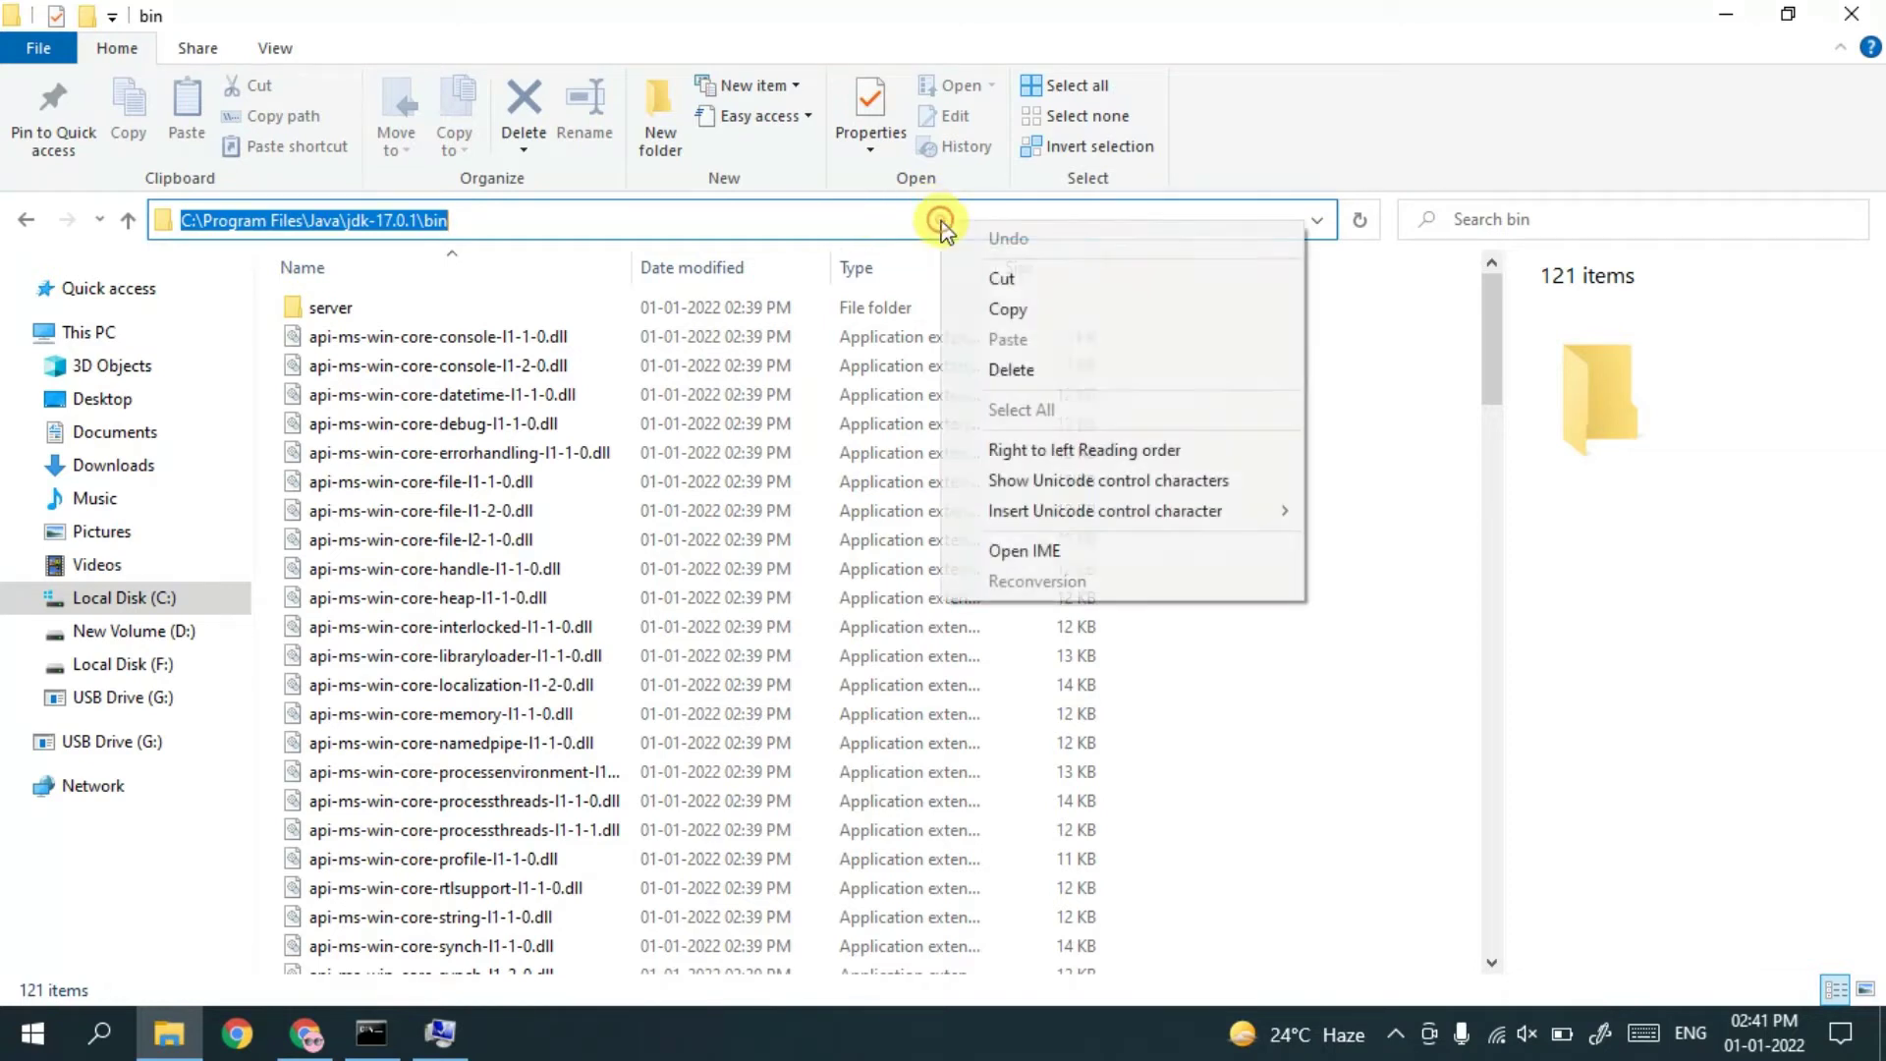
click(1000, 308)
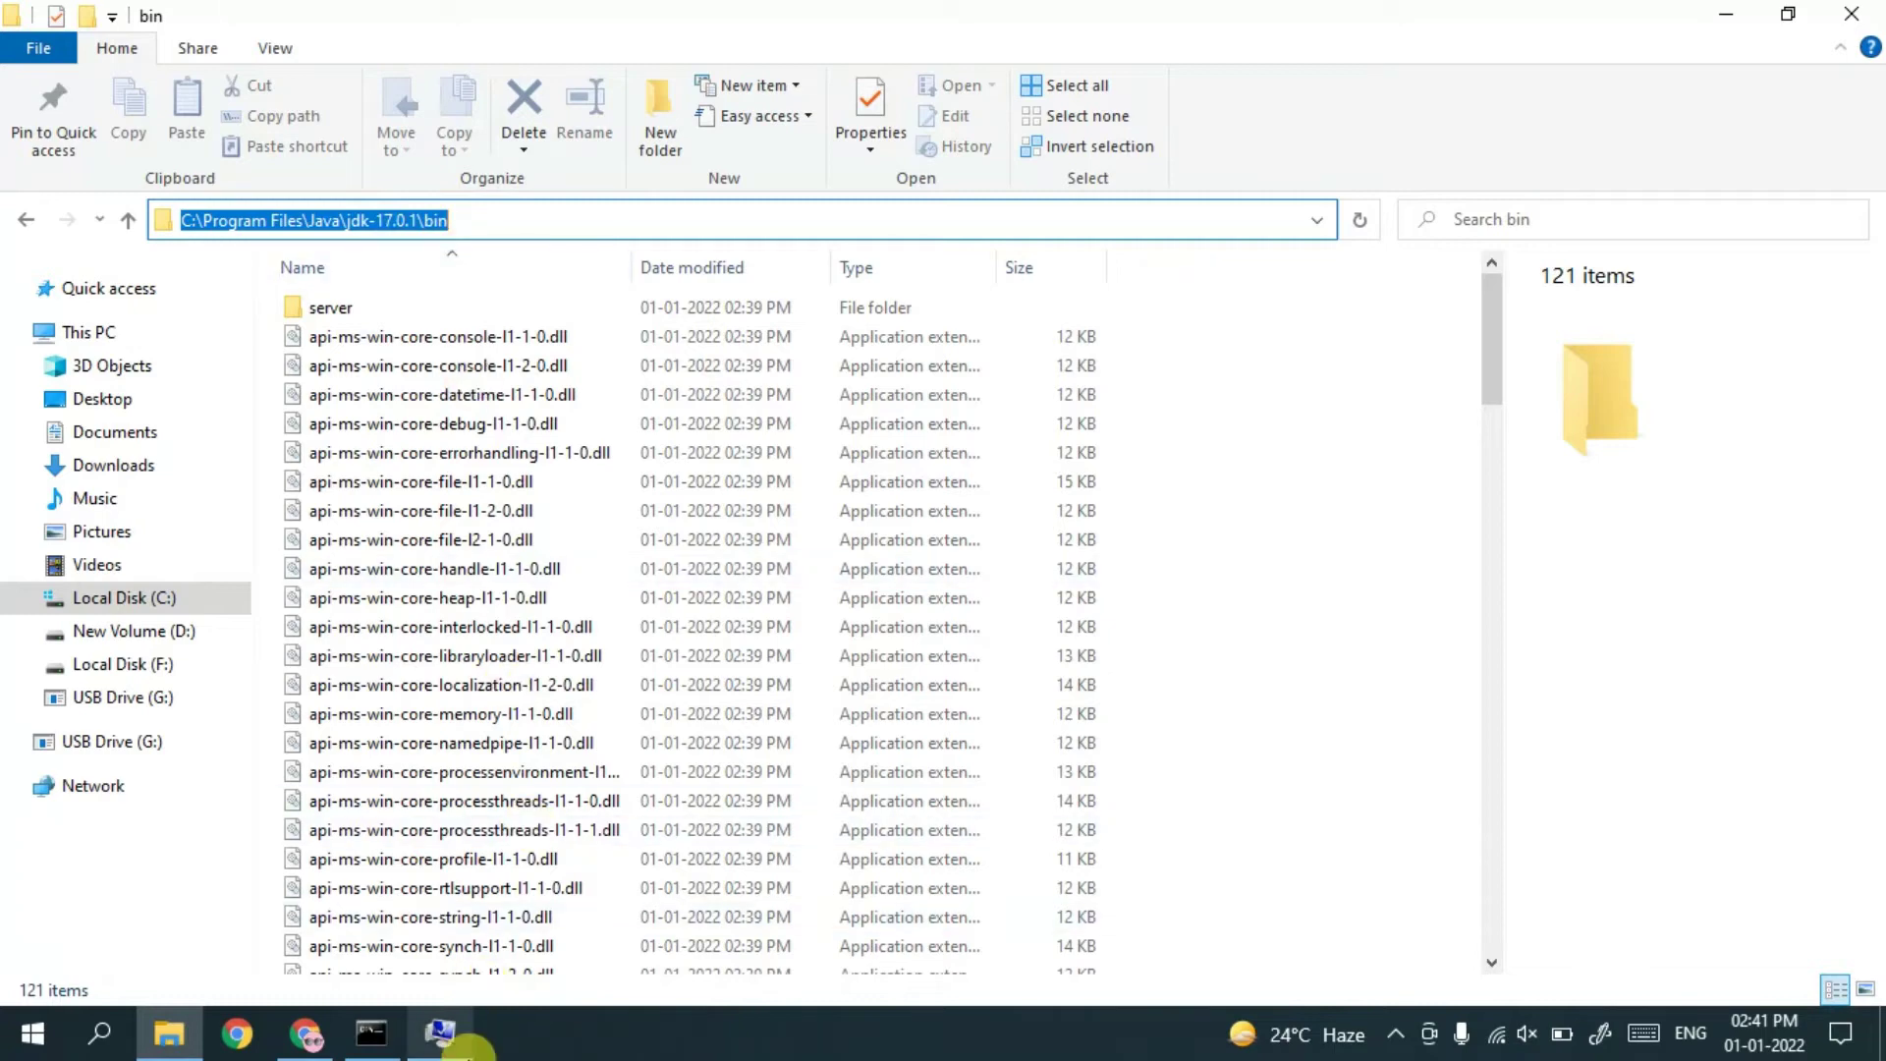
click(1746, 18)
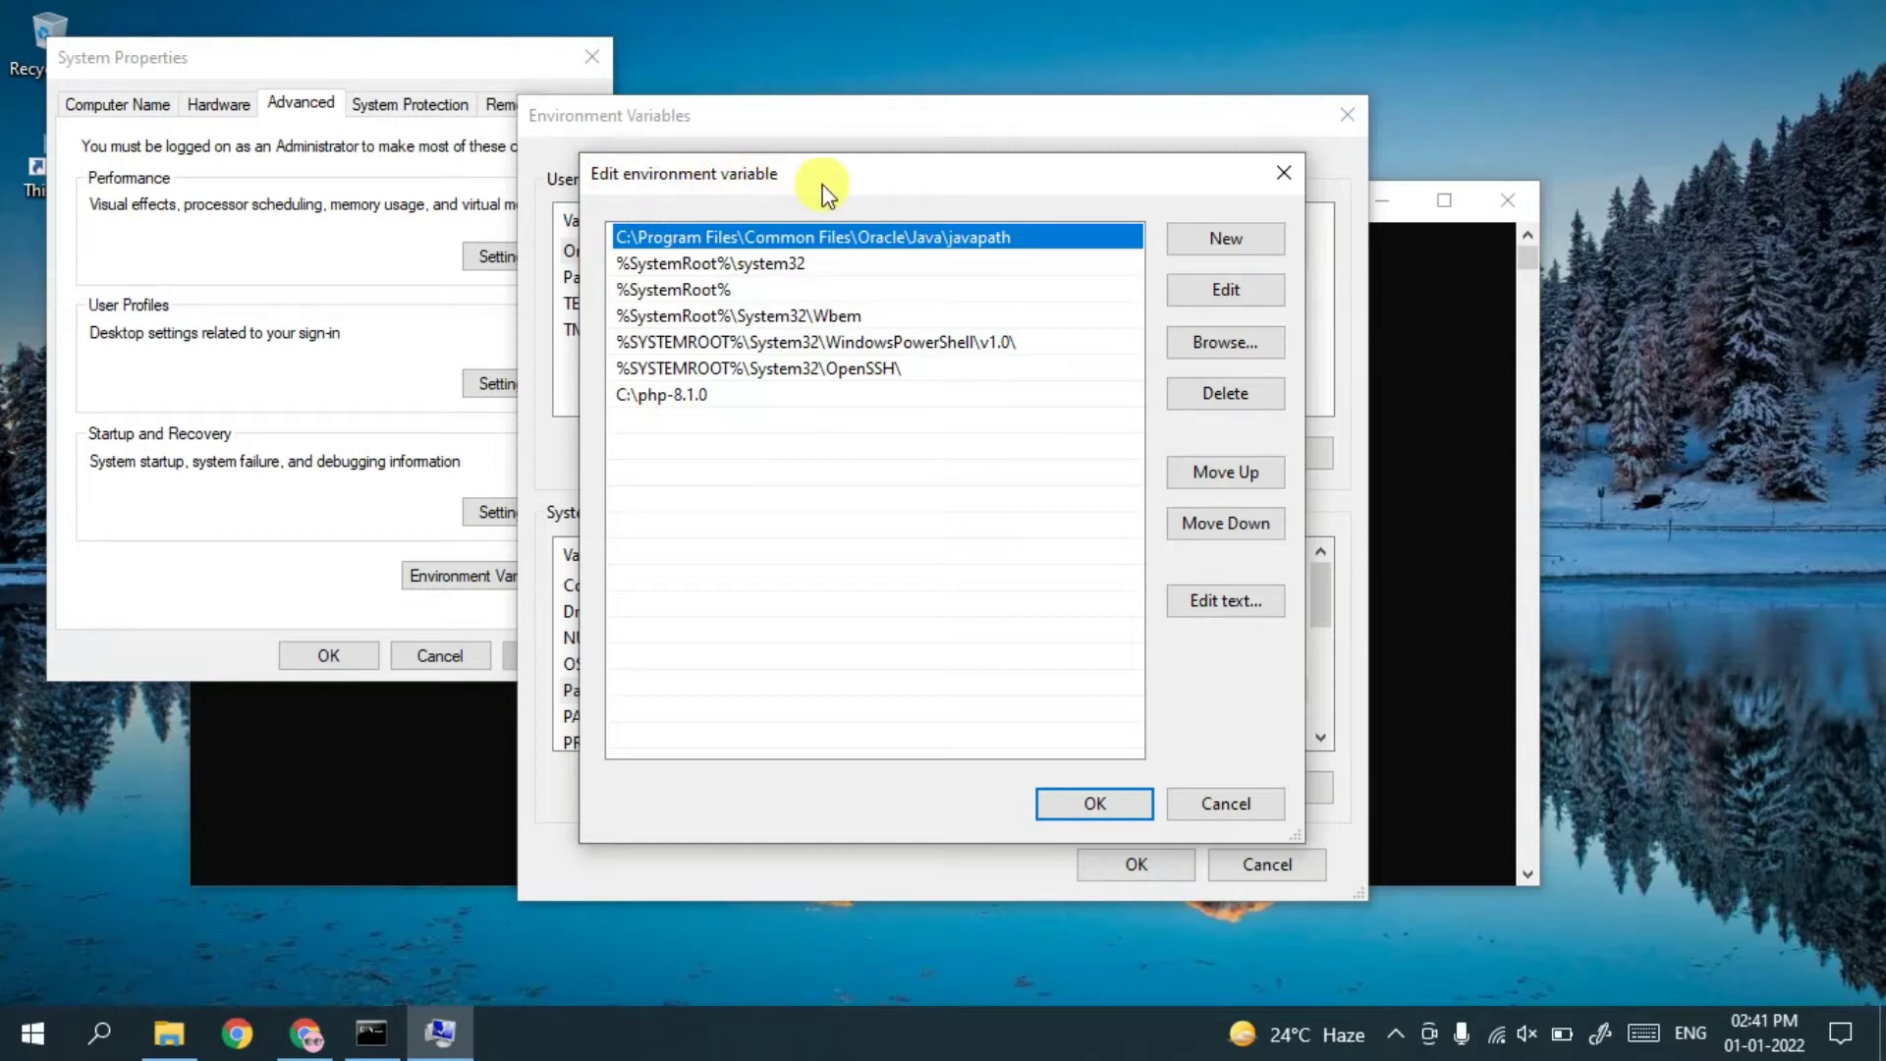
Paste the copied jdk-17.0.1\bin path as a new system Path entry and confirm with OK
click(1227, 236)
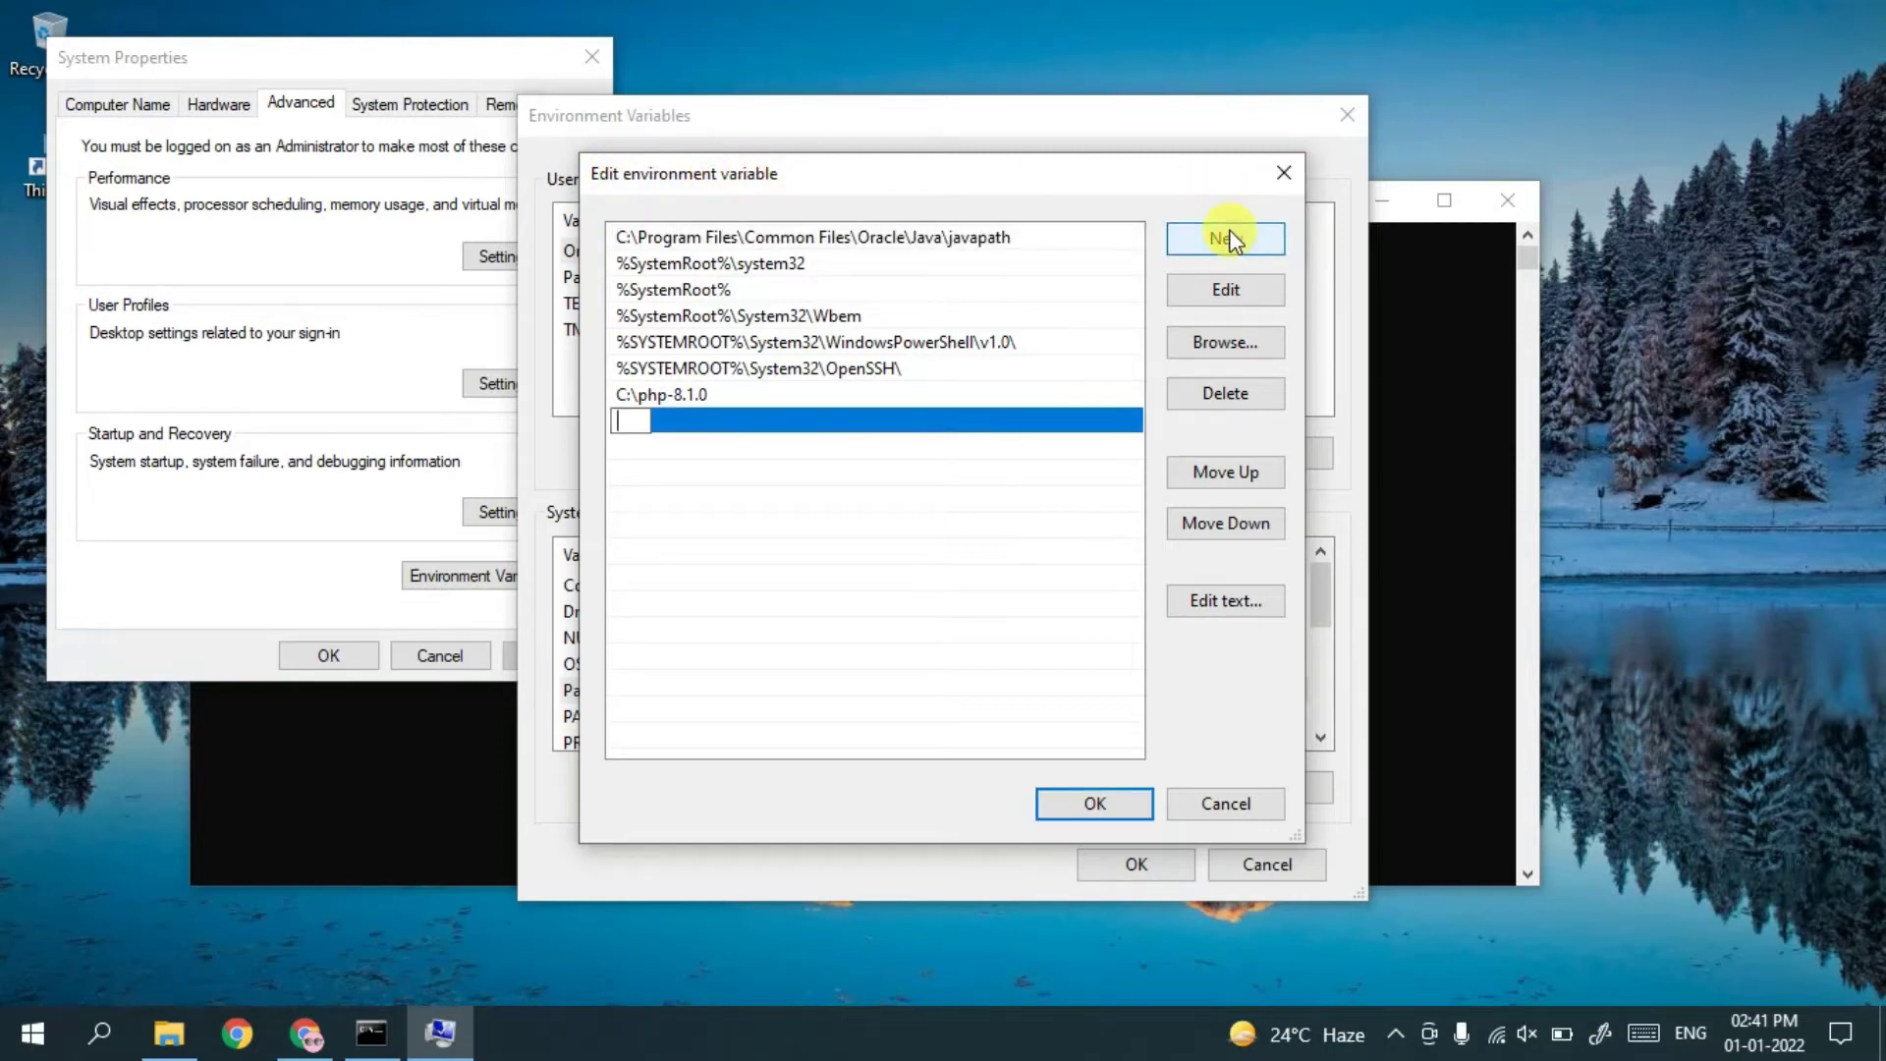
right_click(619, 421)
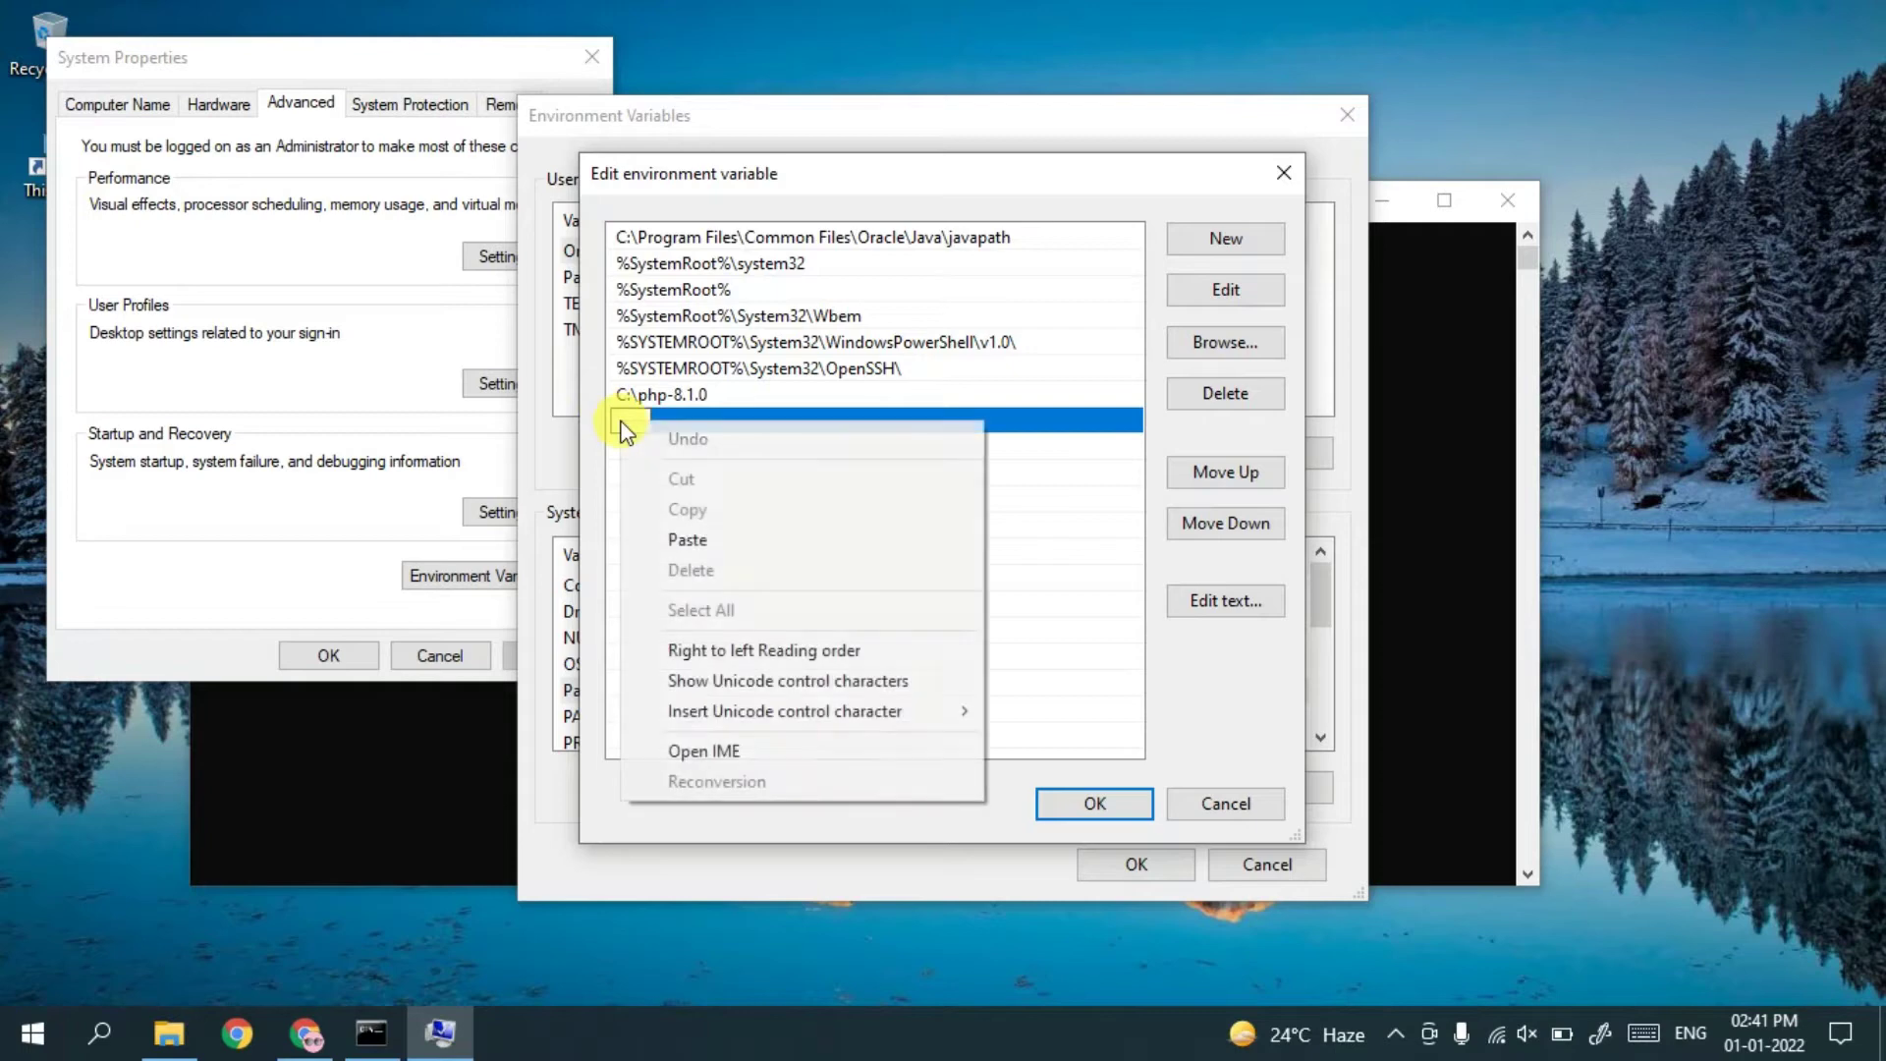
click(686, 540)
click(853, 474)
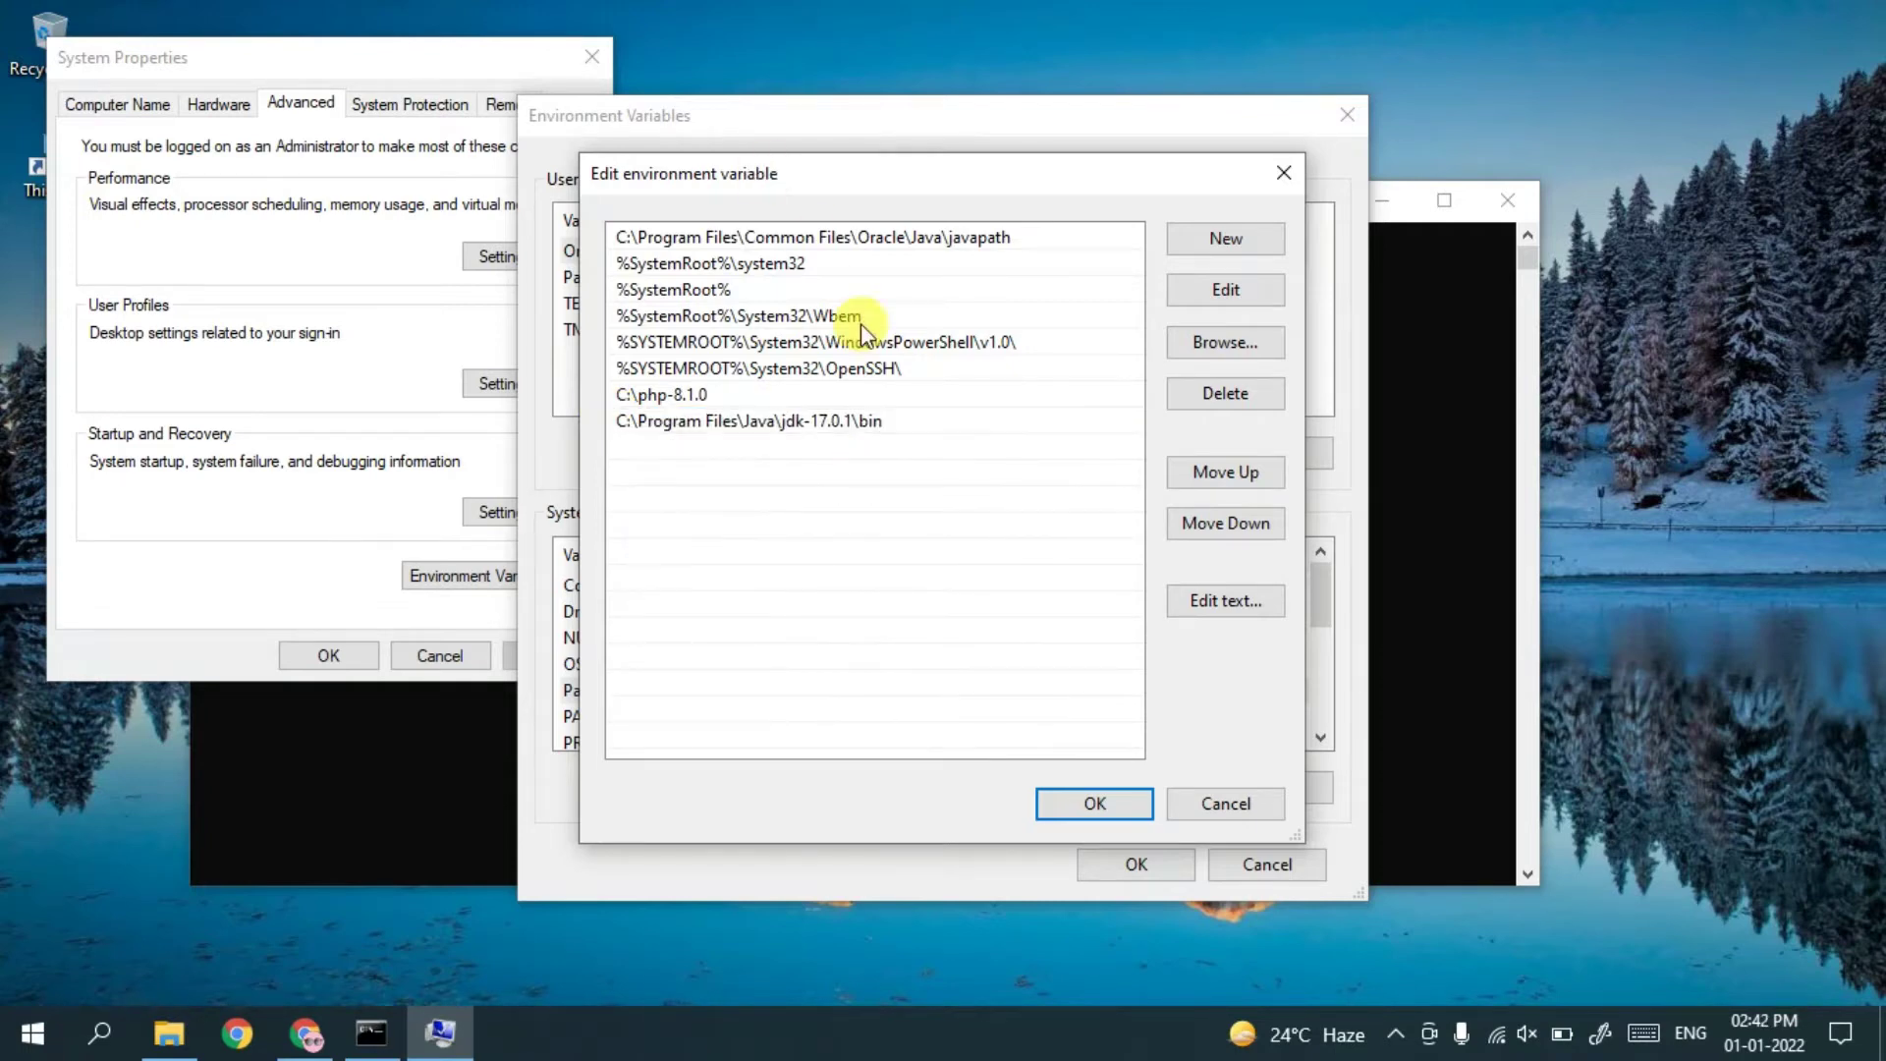
click(1096, 814)
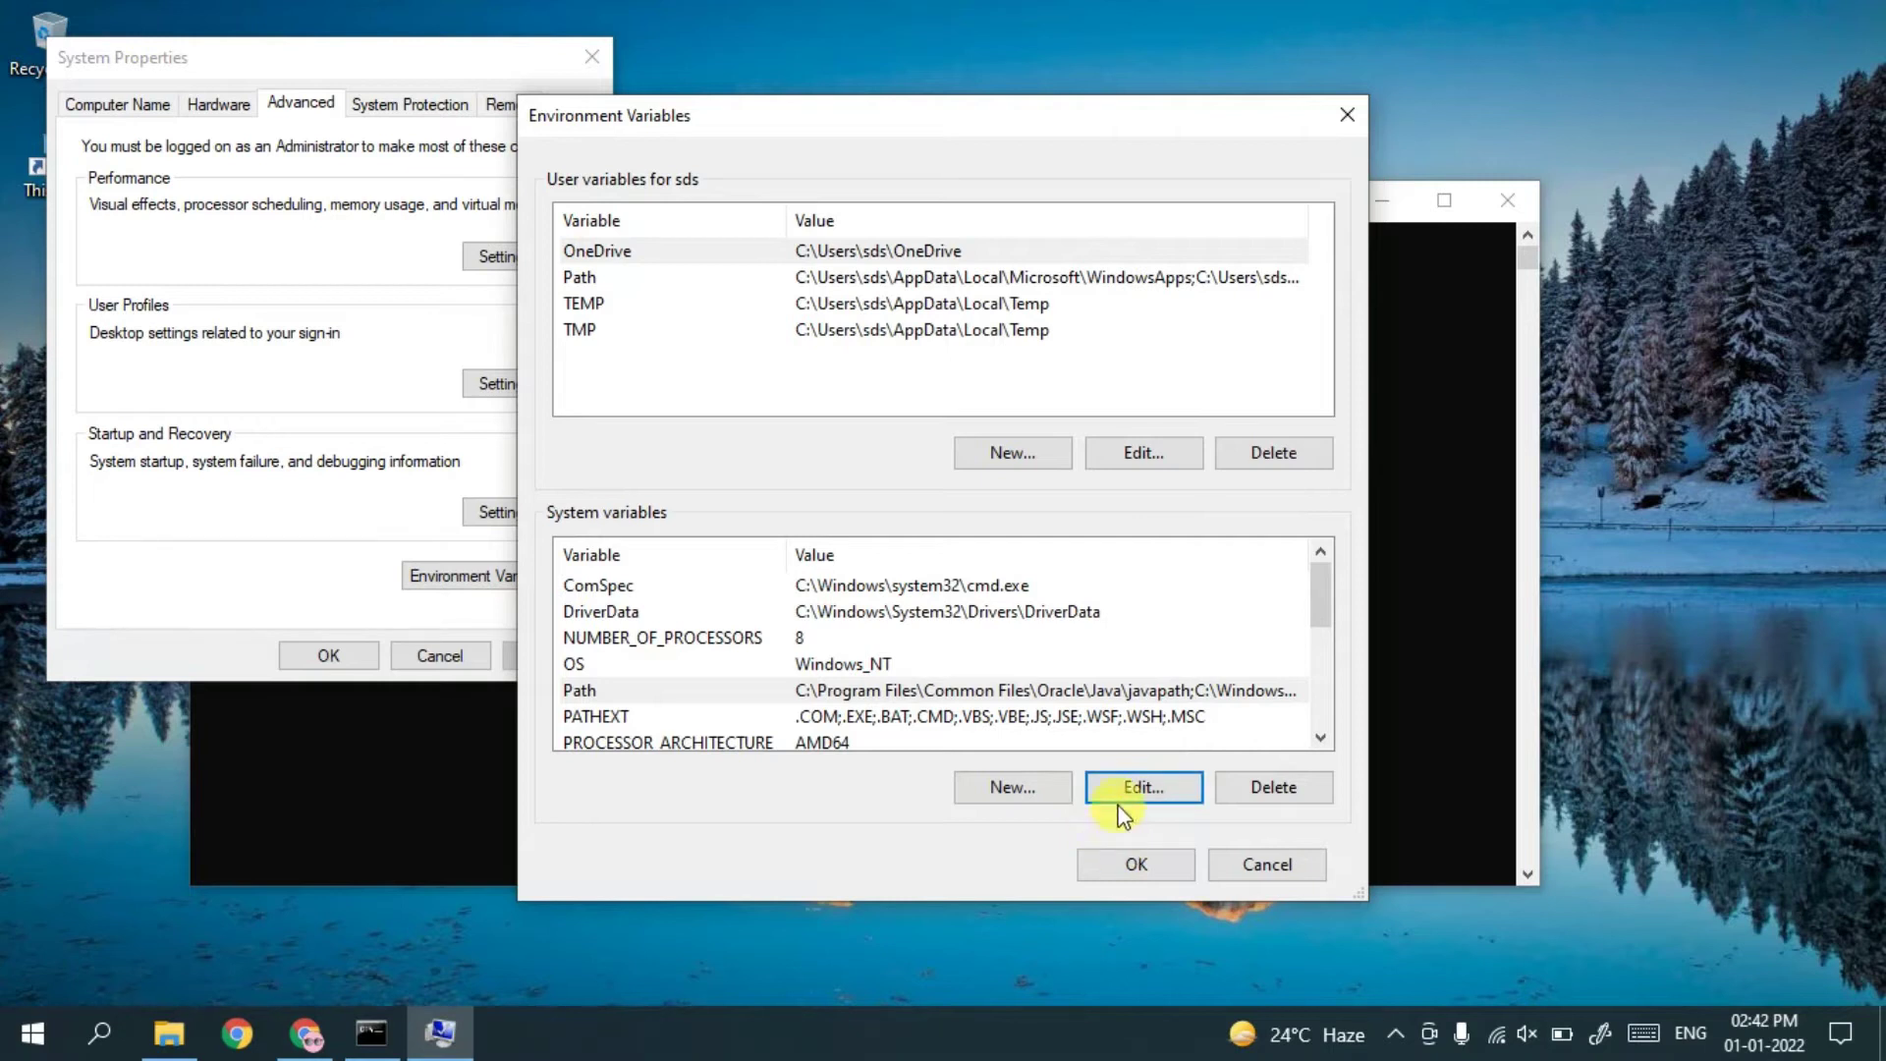
click(624, 690)
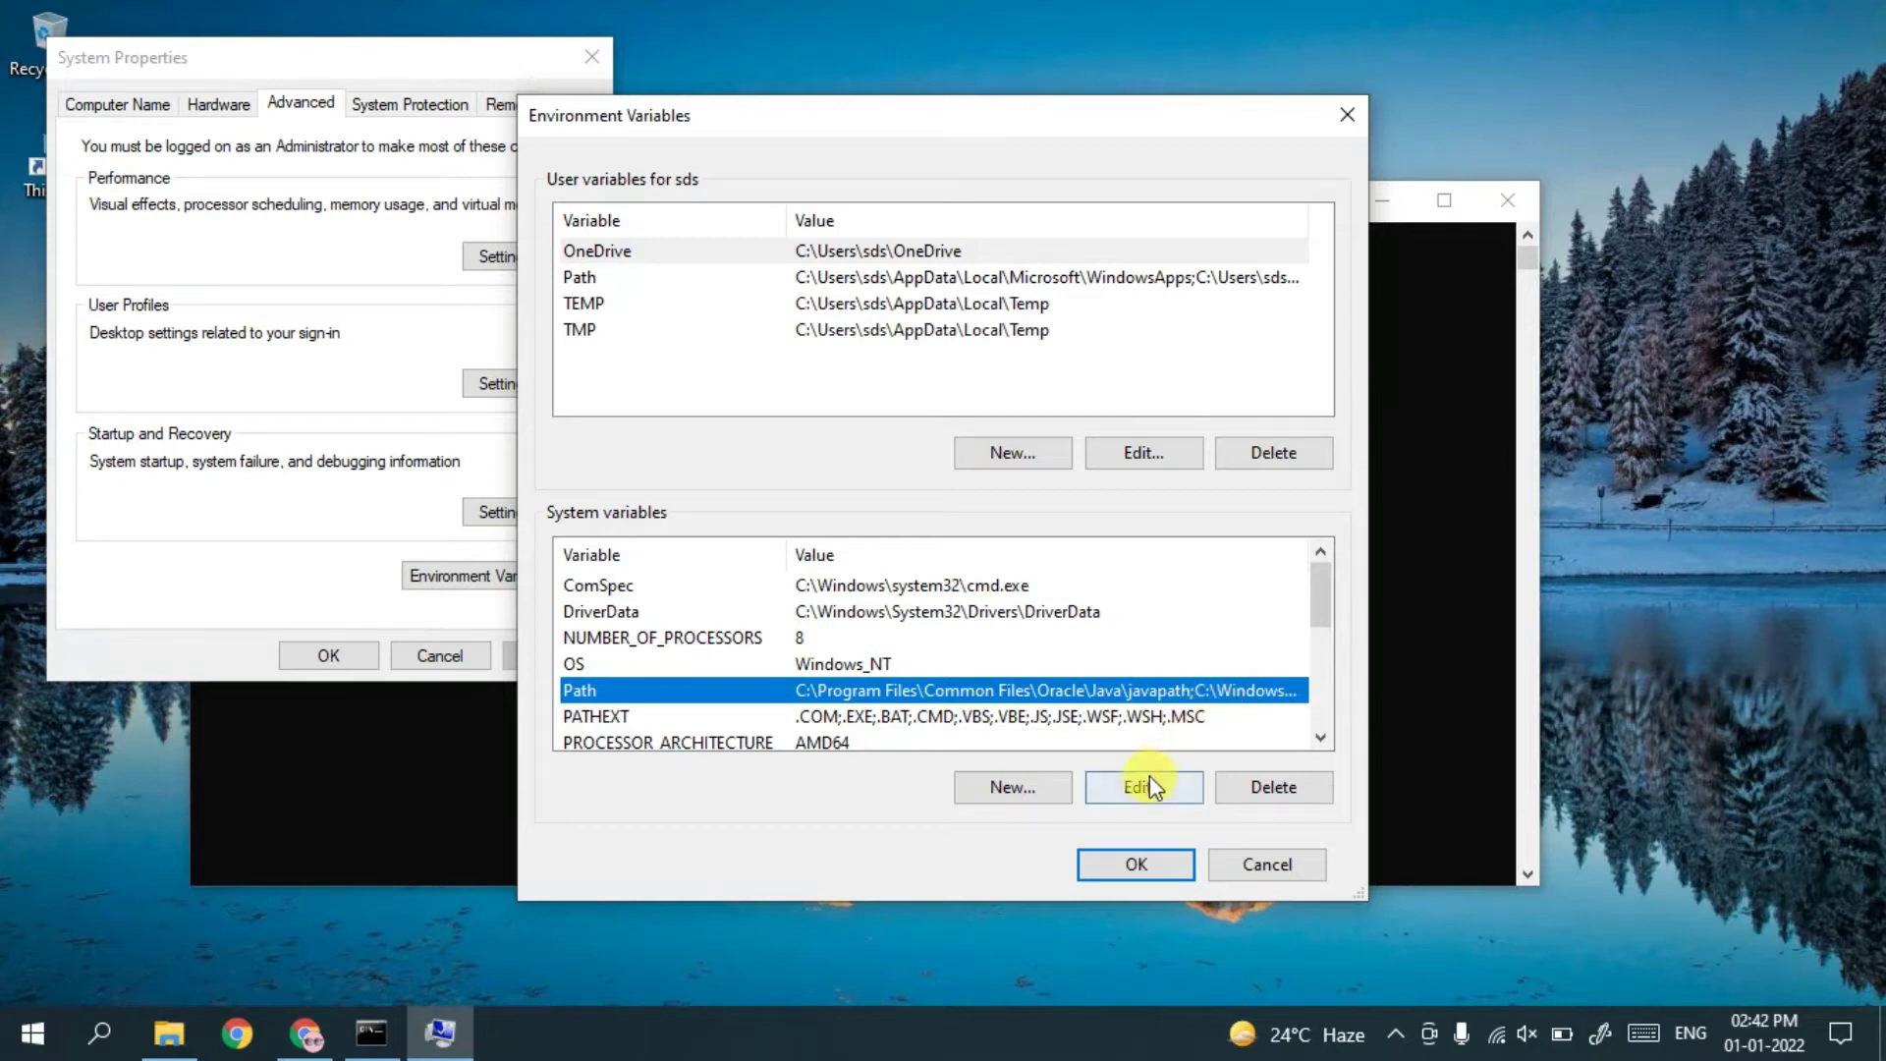
click(1027, 783)
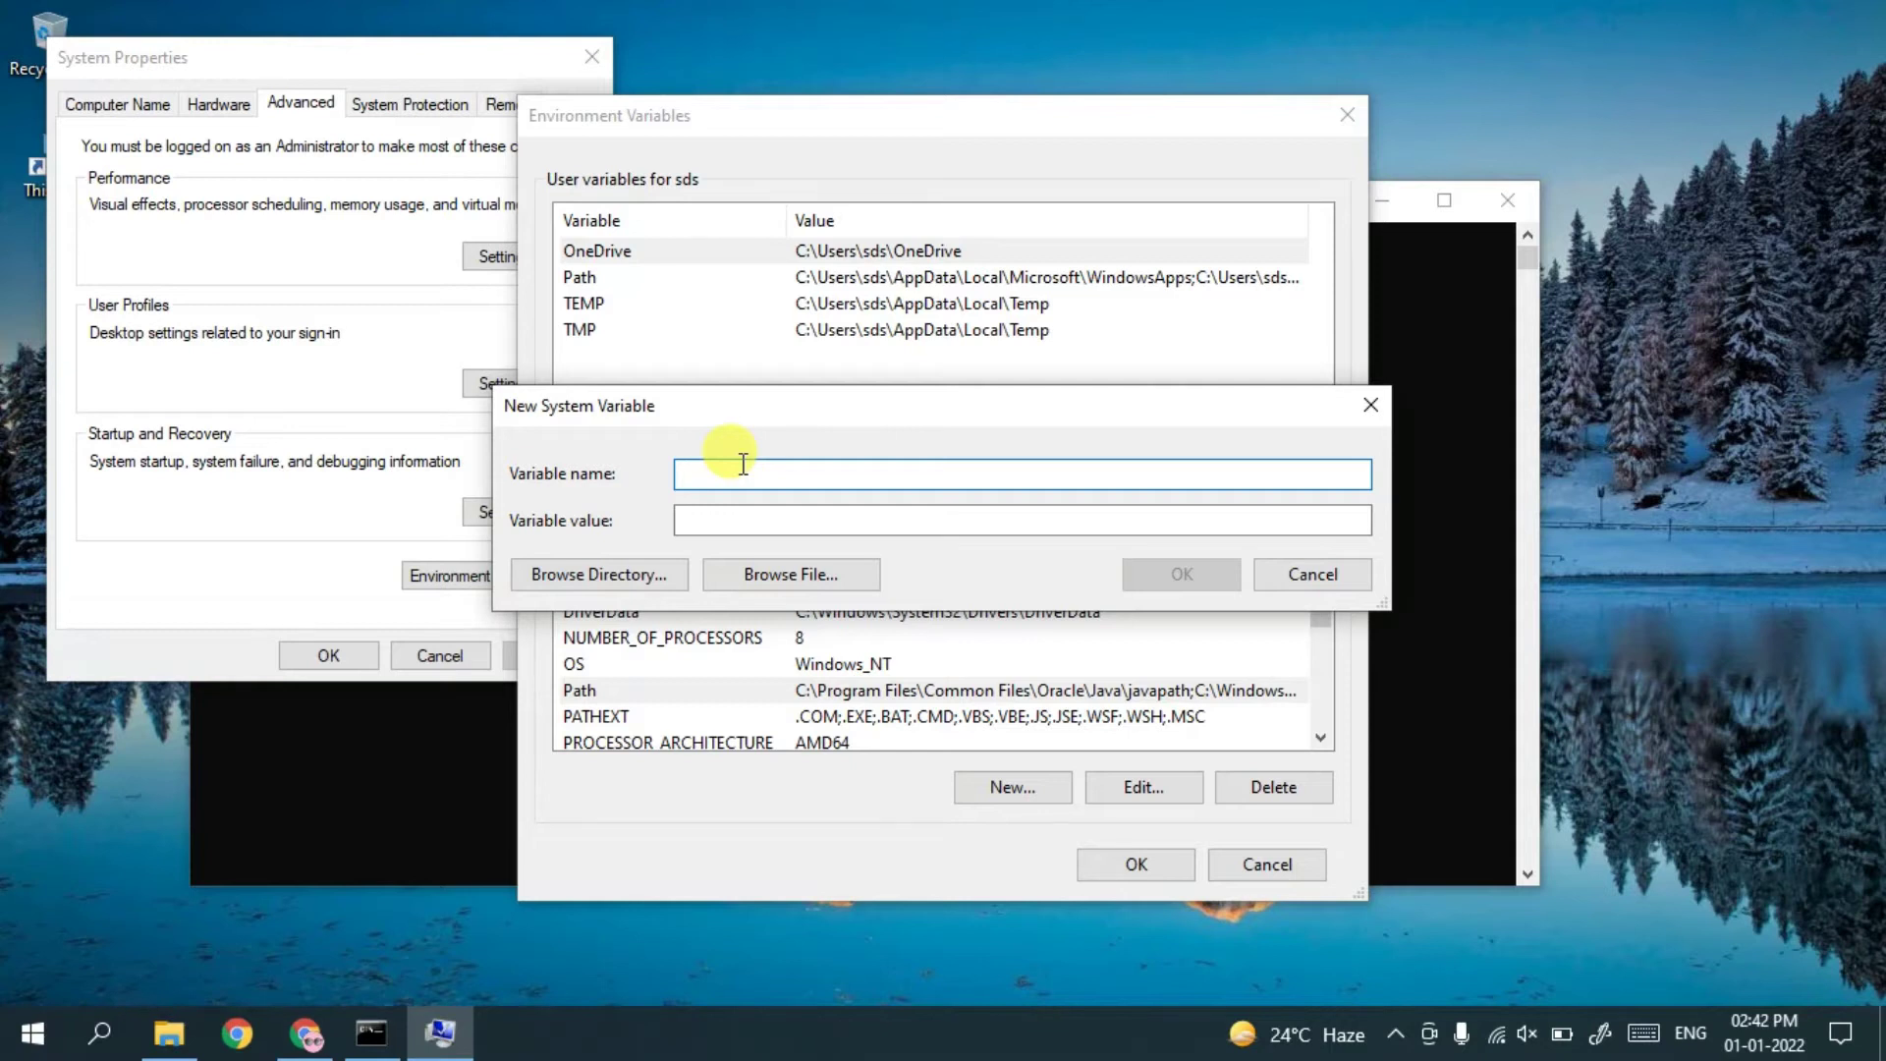
Name the variable Java_Home, paste the path trimmed of \bin as its value, and save
text(Java_Homr)
key(BackSpace)
text(e)
click(706, 528)
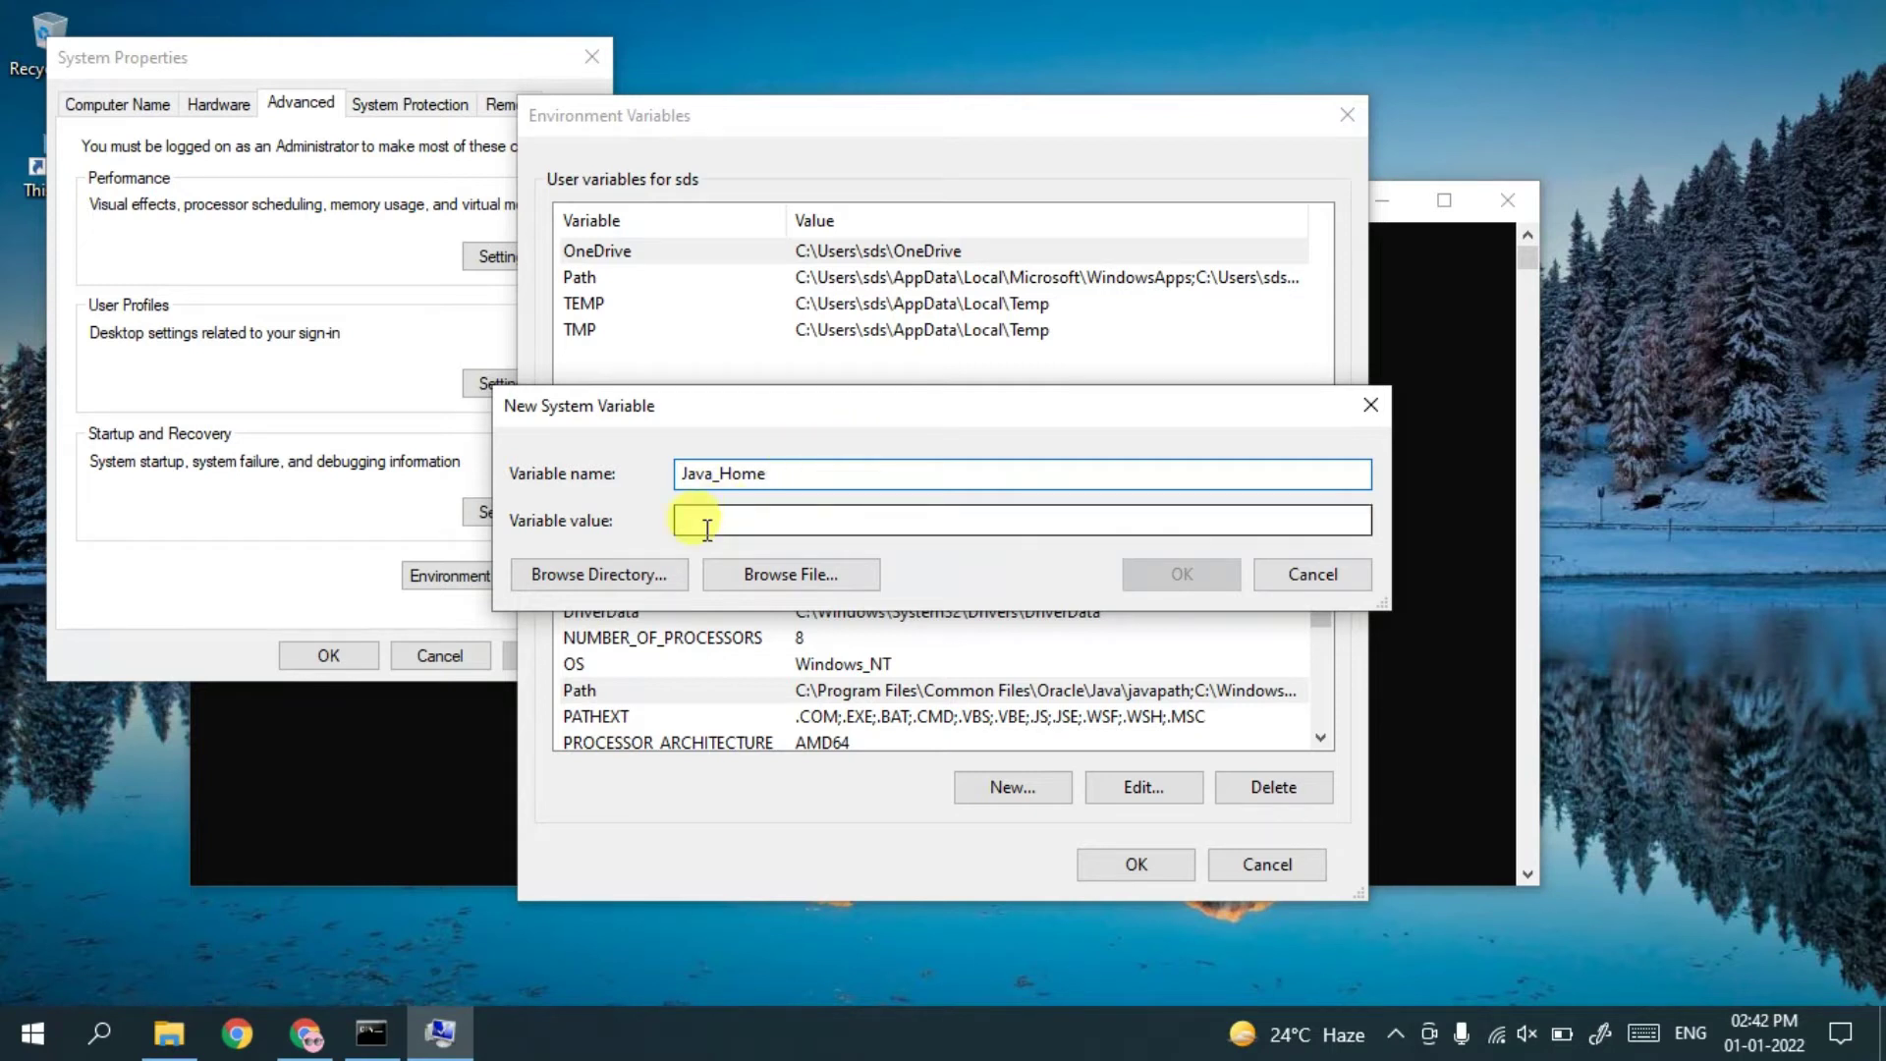
right_click(698, 523)
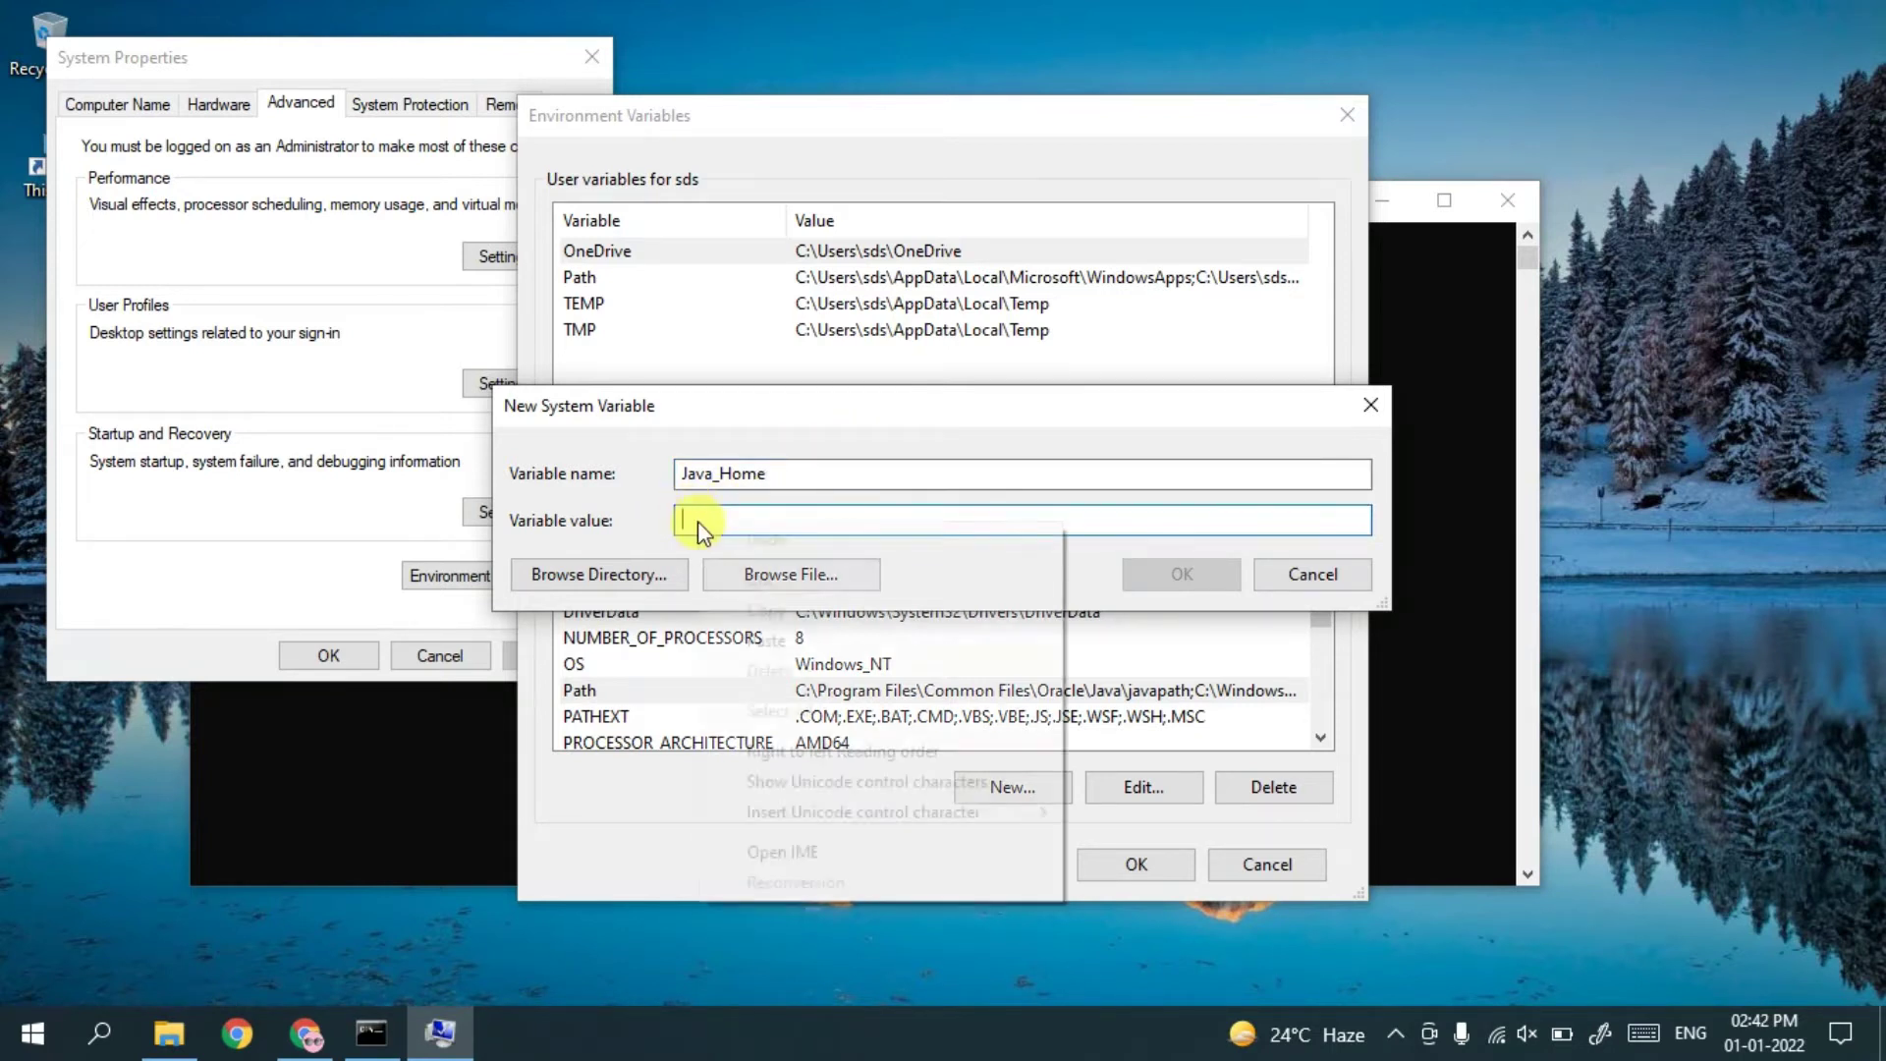
click(784, 641)
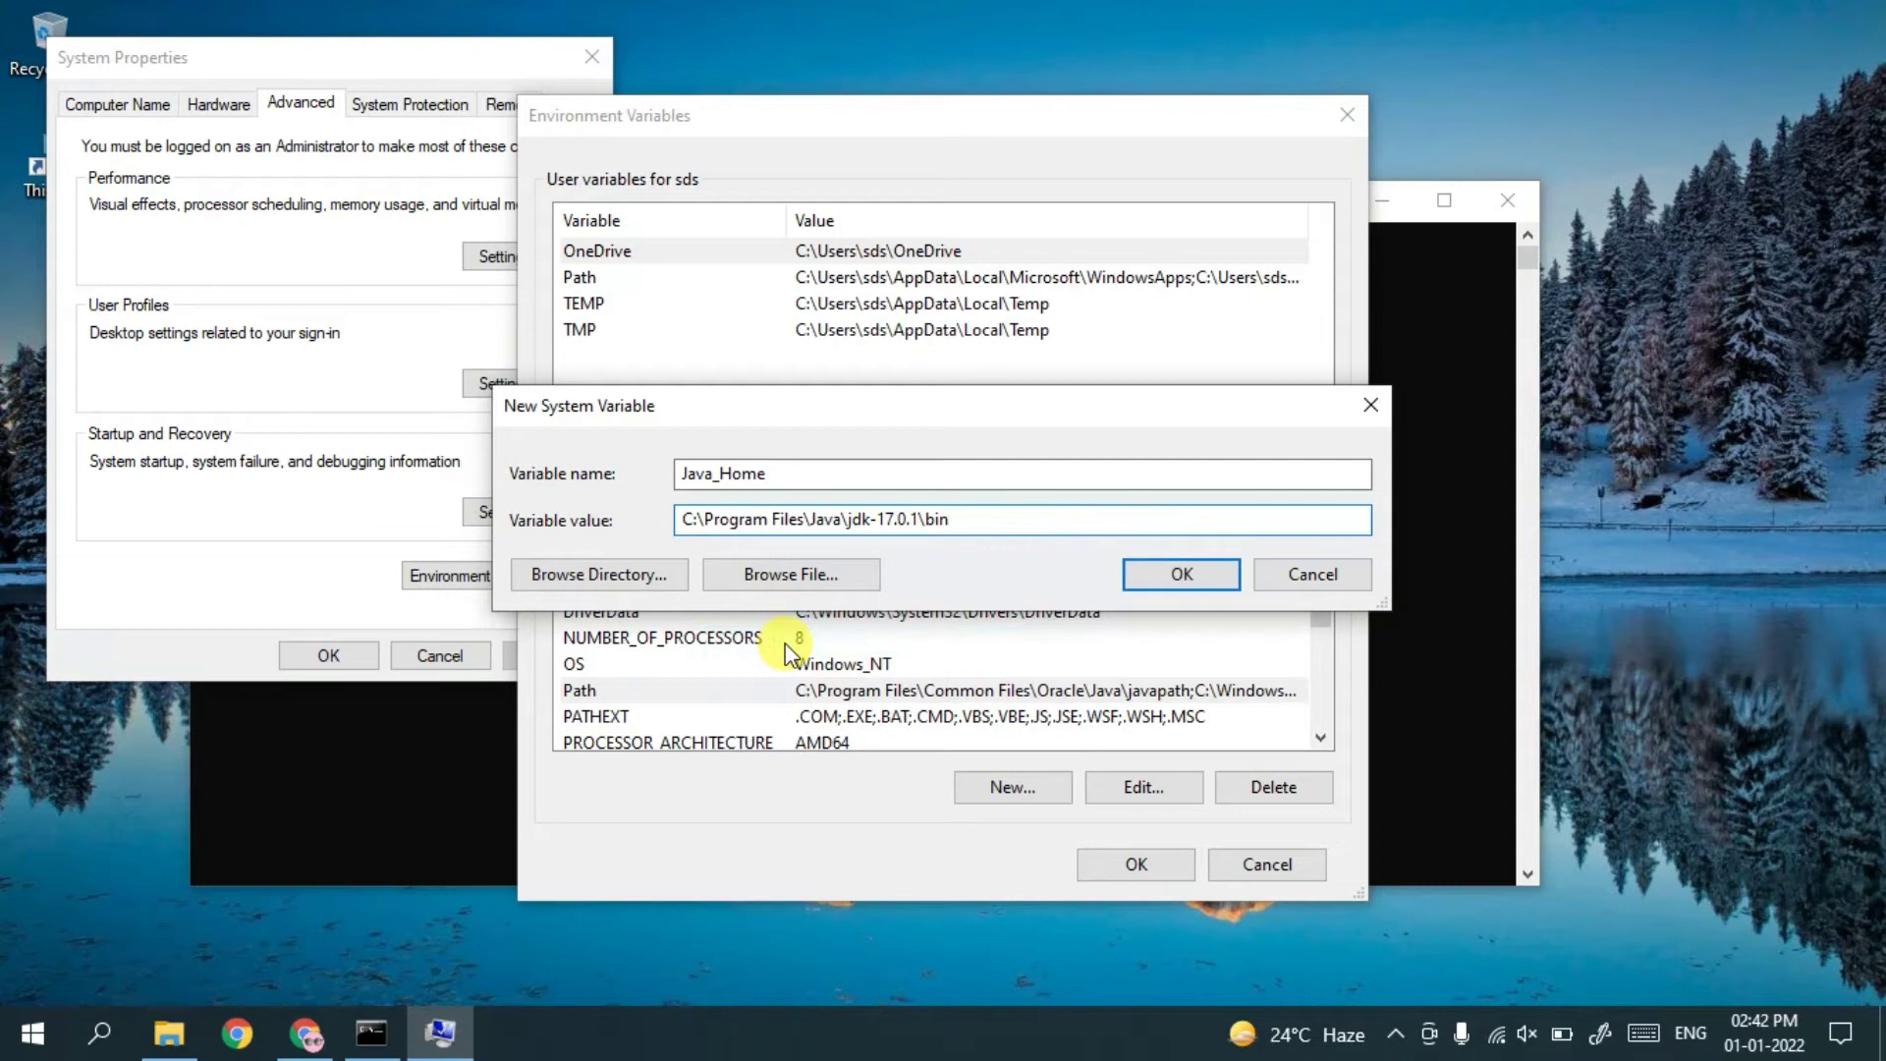
key(BackSpace)
key(BackSpace)
key(BackSpace)
key(BackSpace)
drag(943, 524, 851, 521)
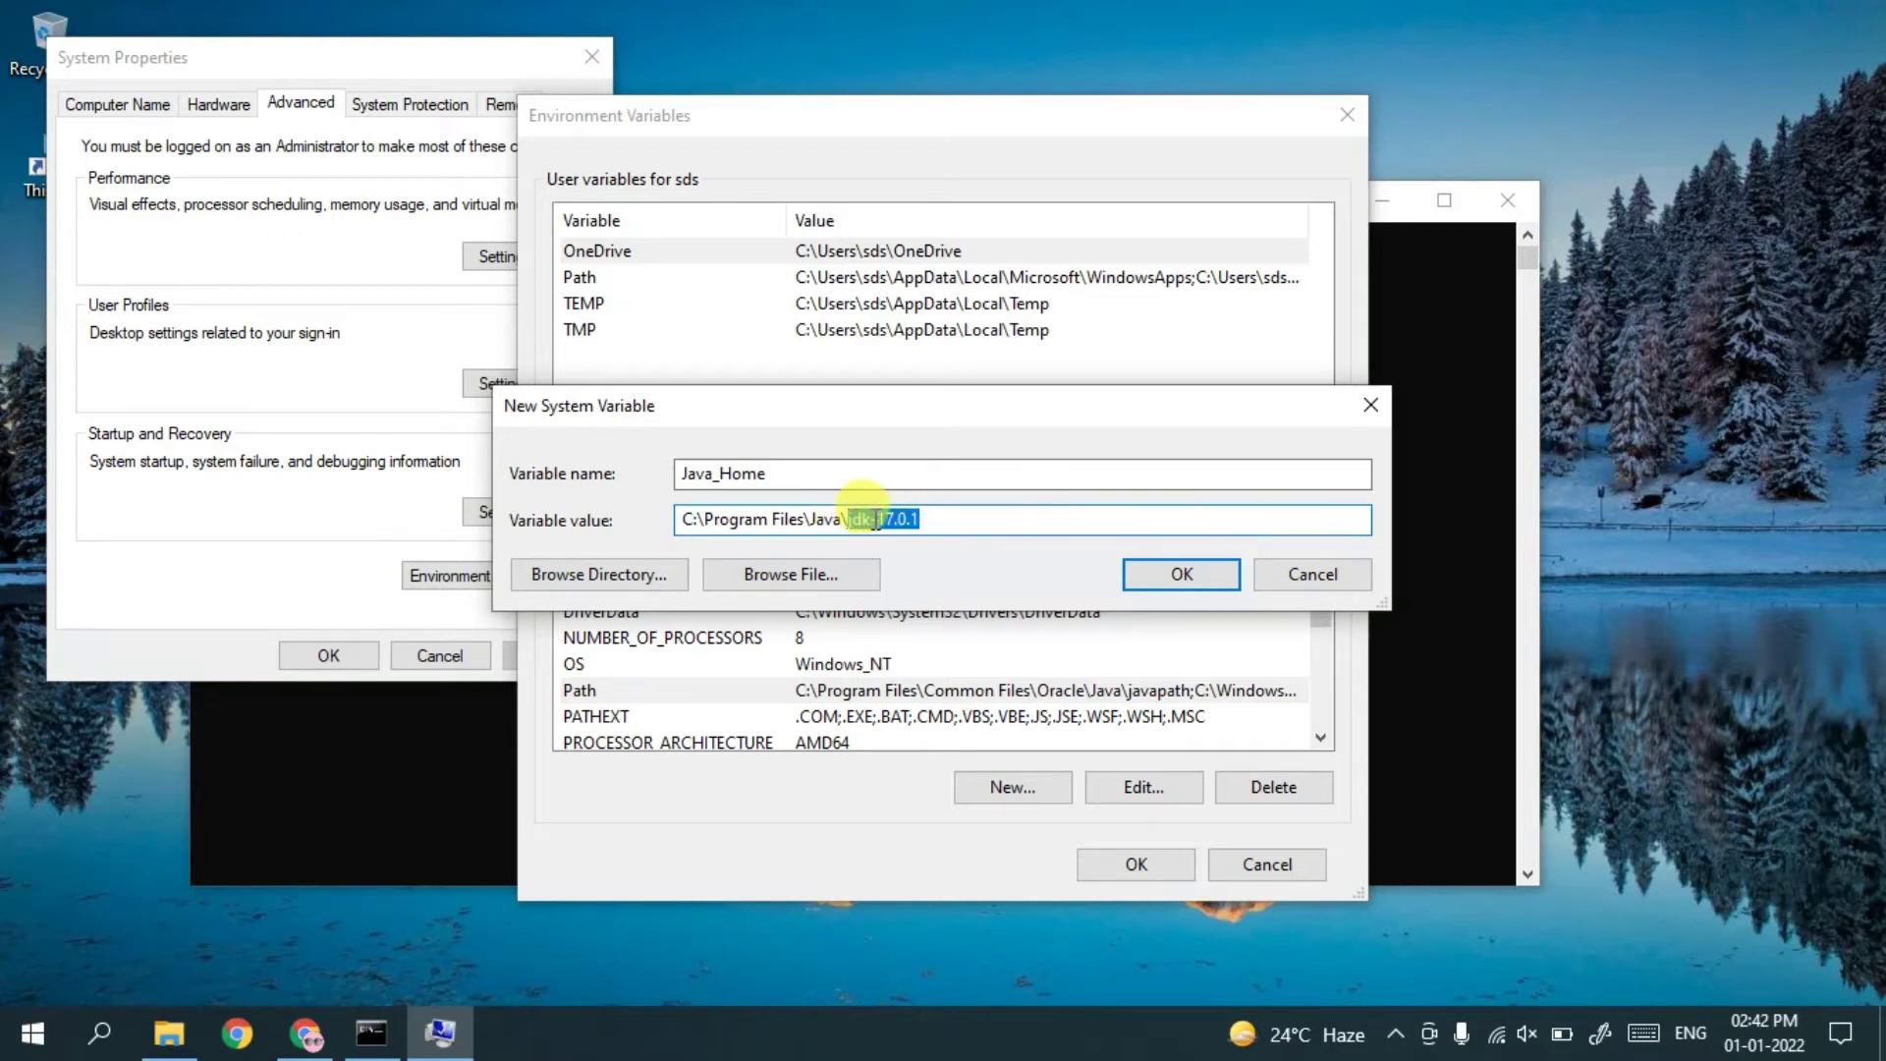
click(936, 518)
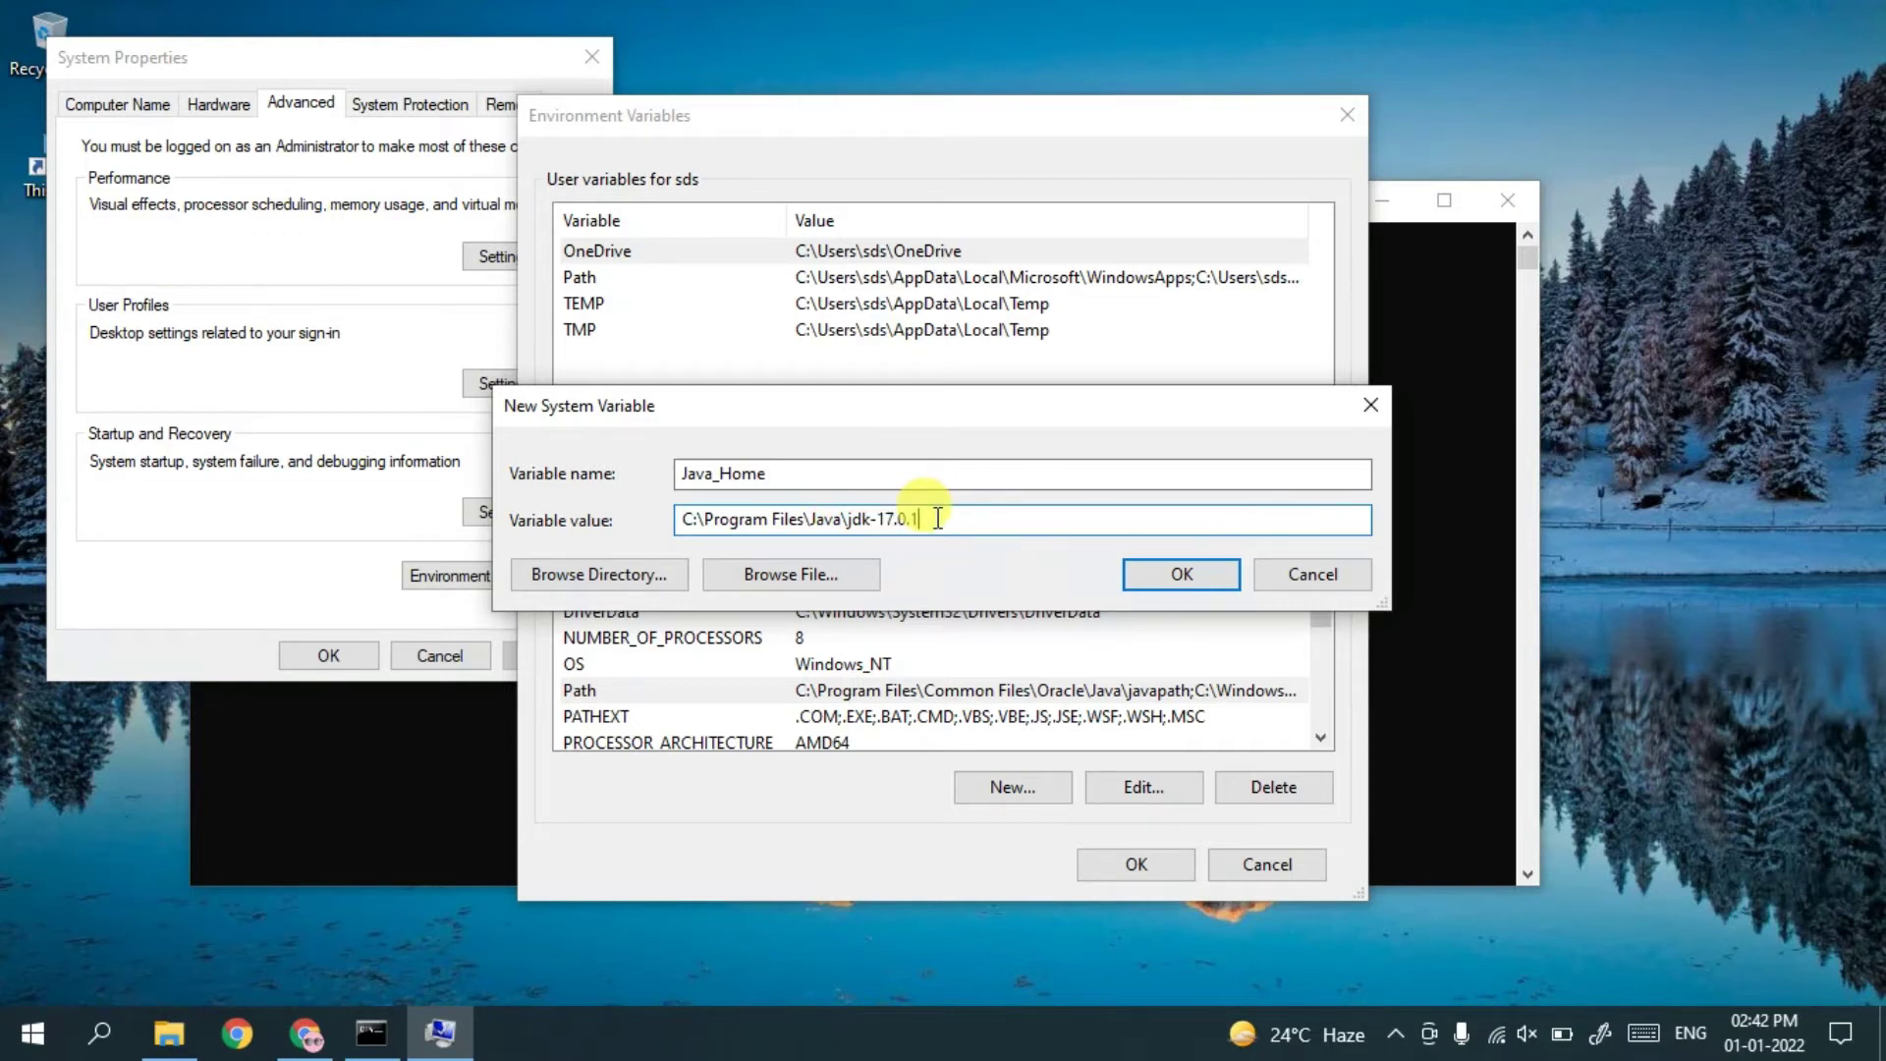
click(1181, 578)
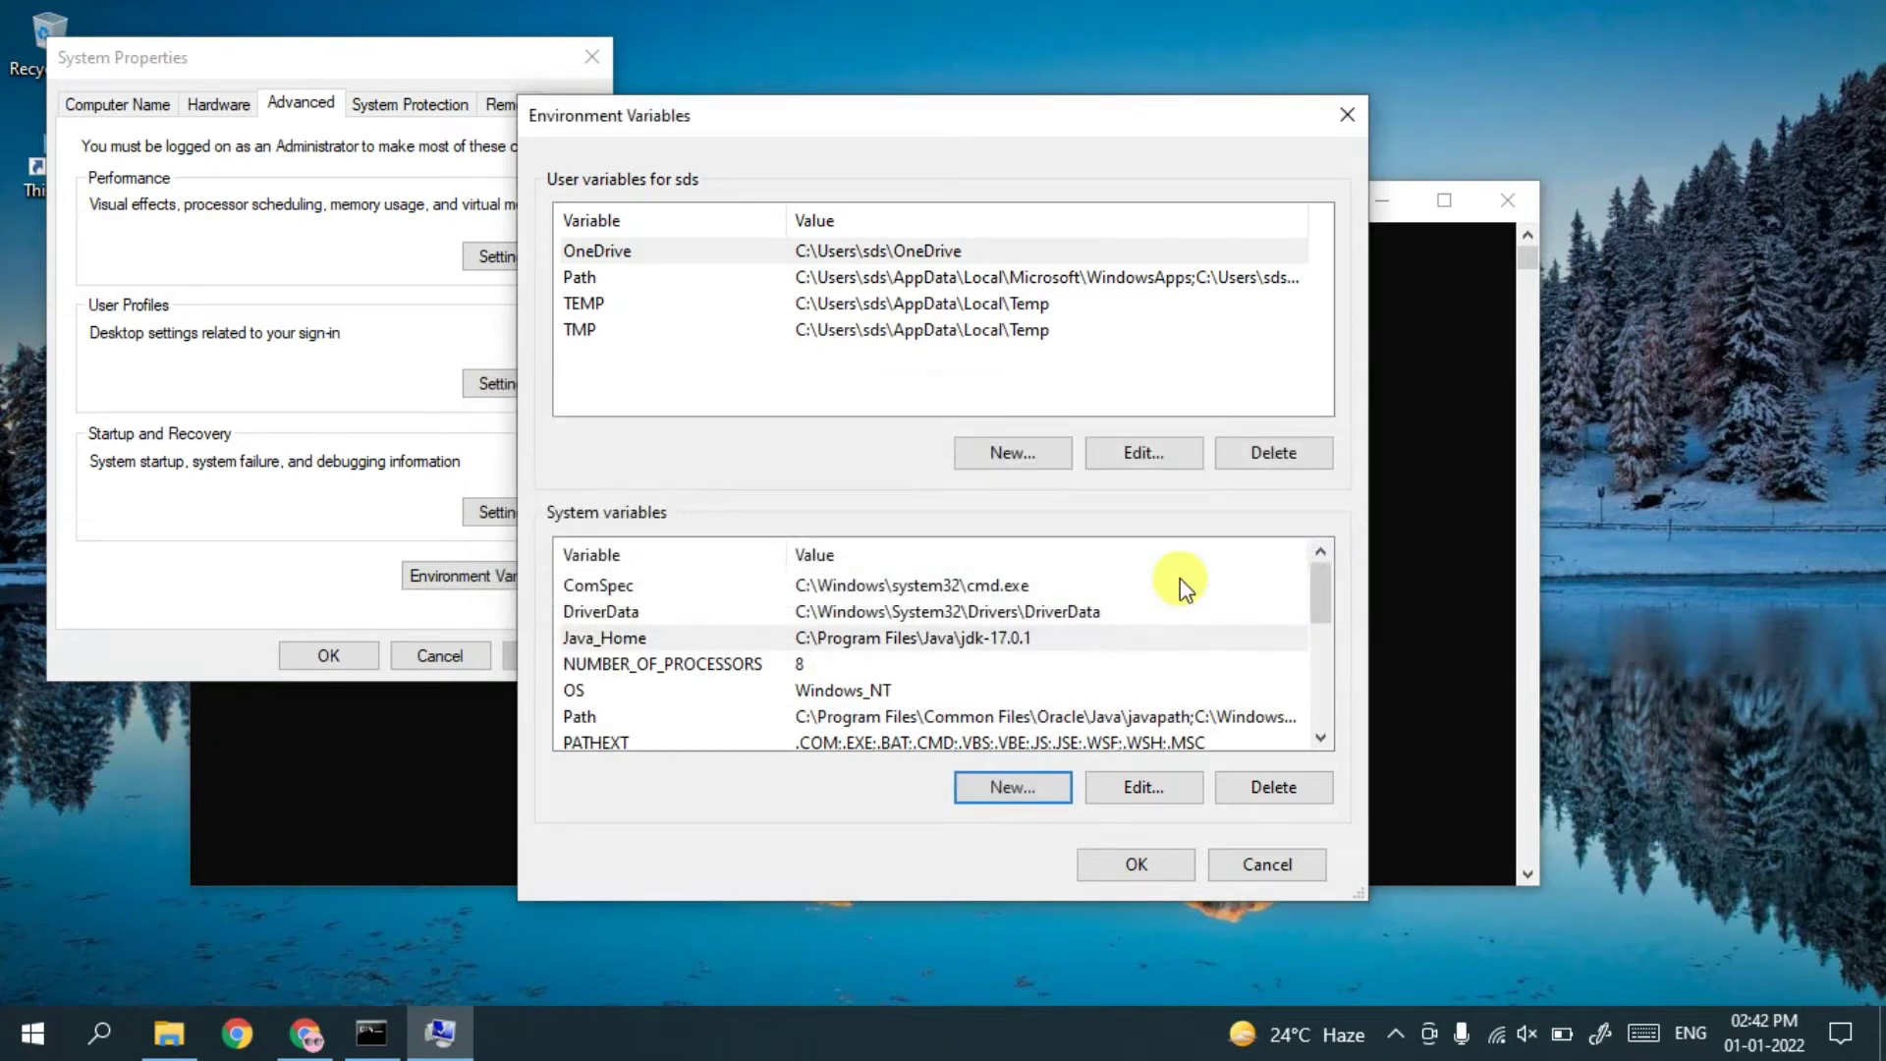
click(611, 641)
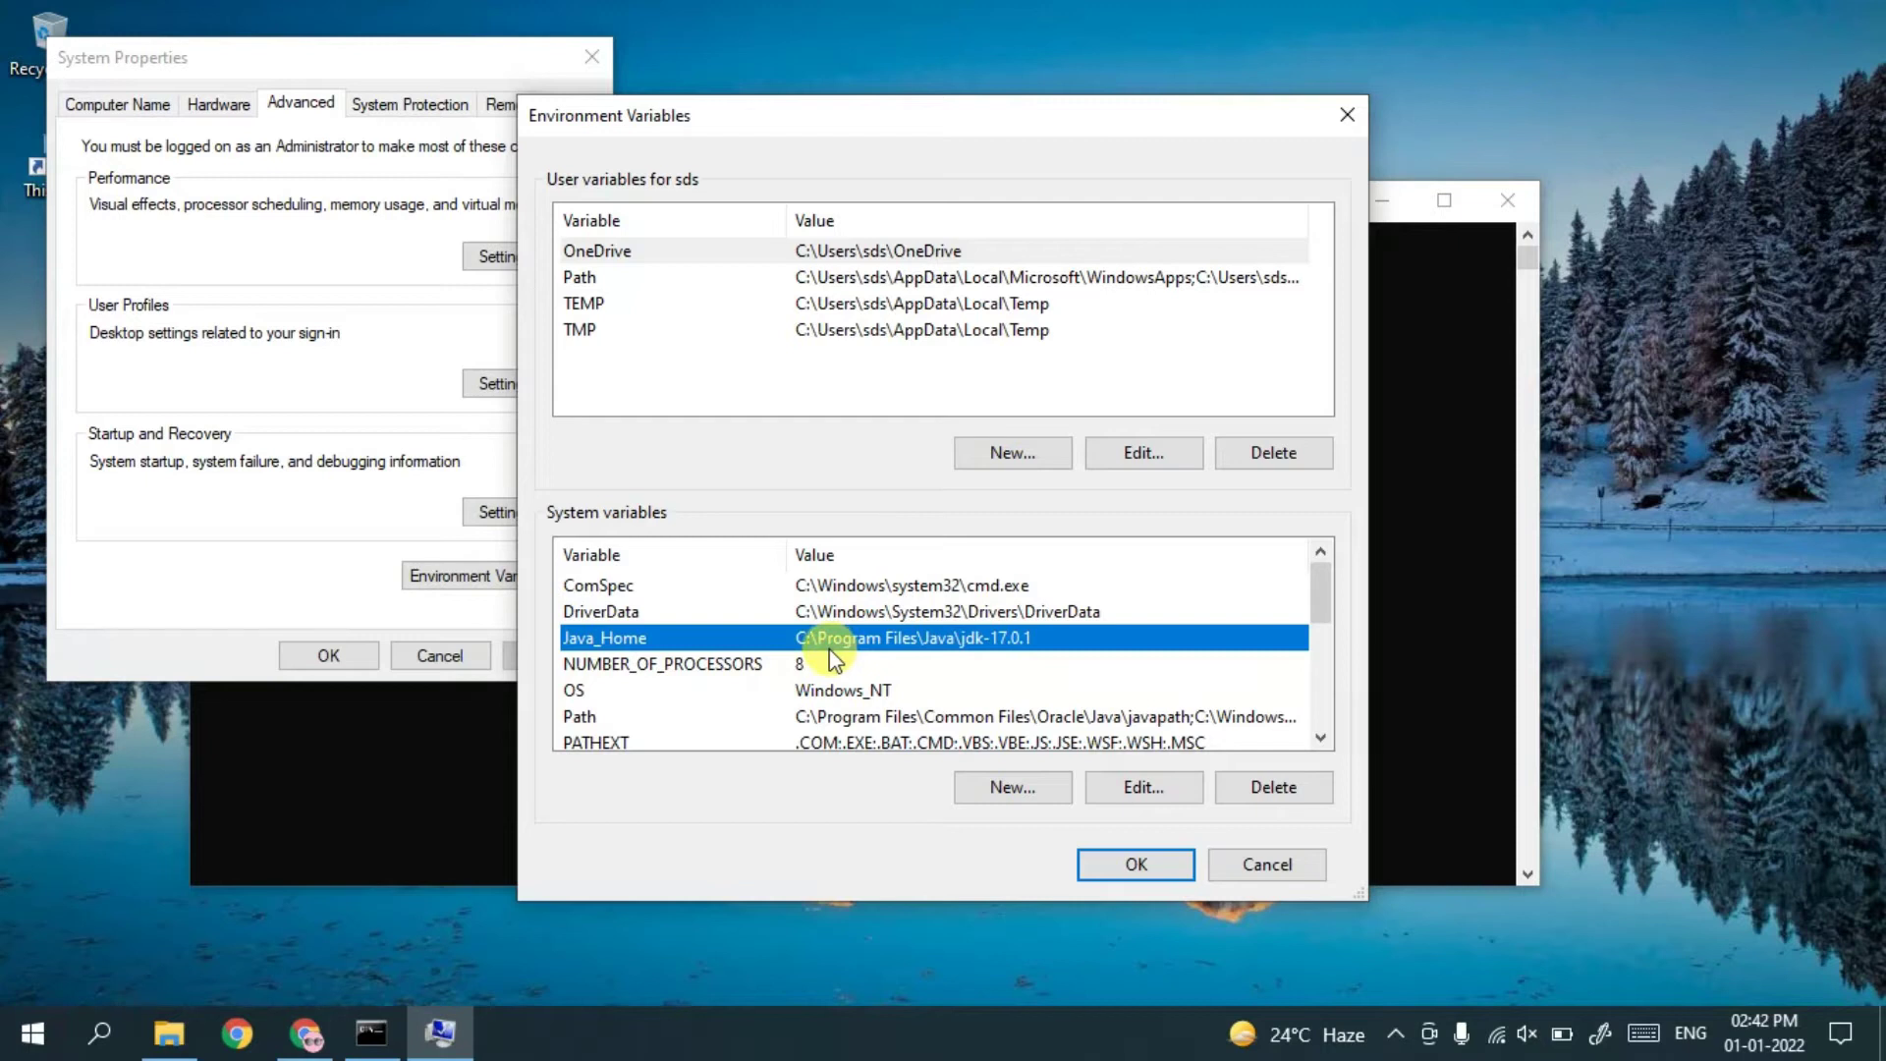
click(816, 716)
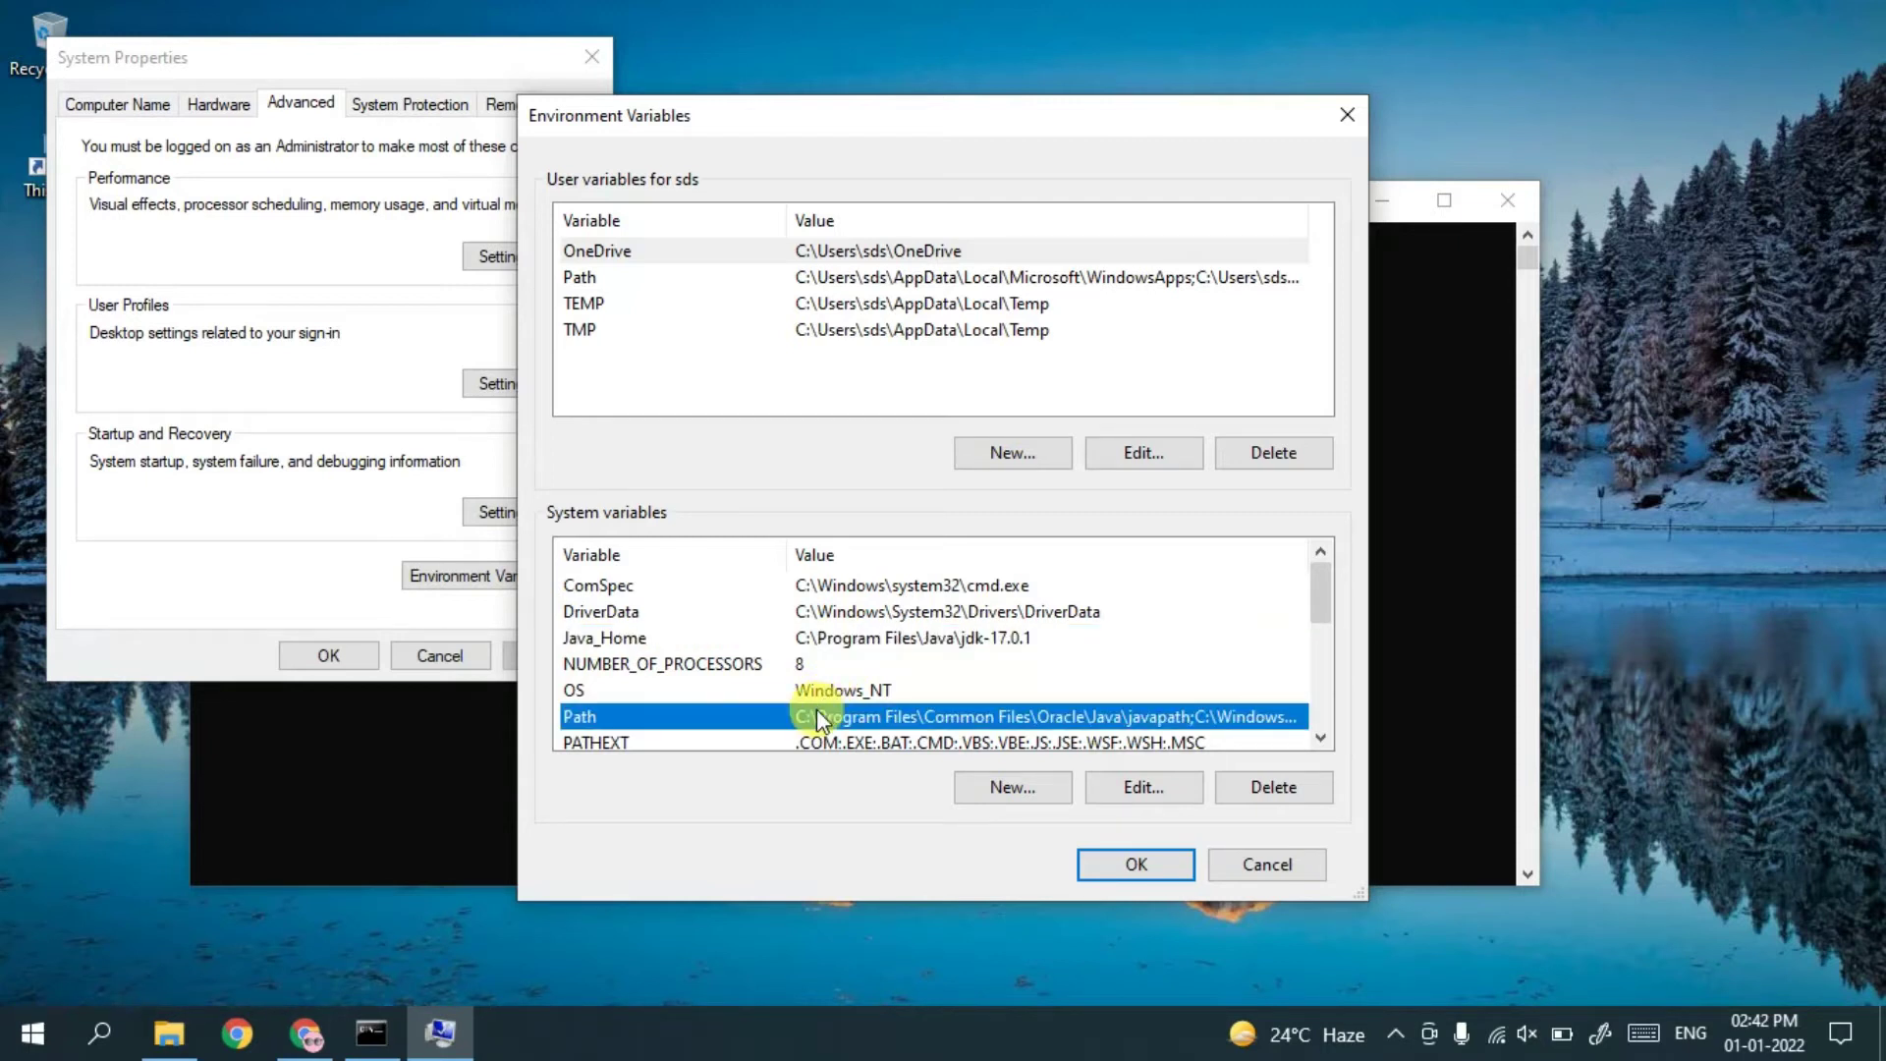